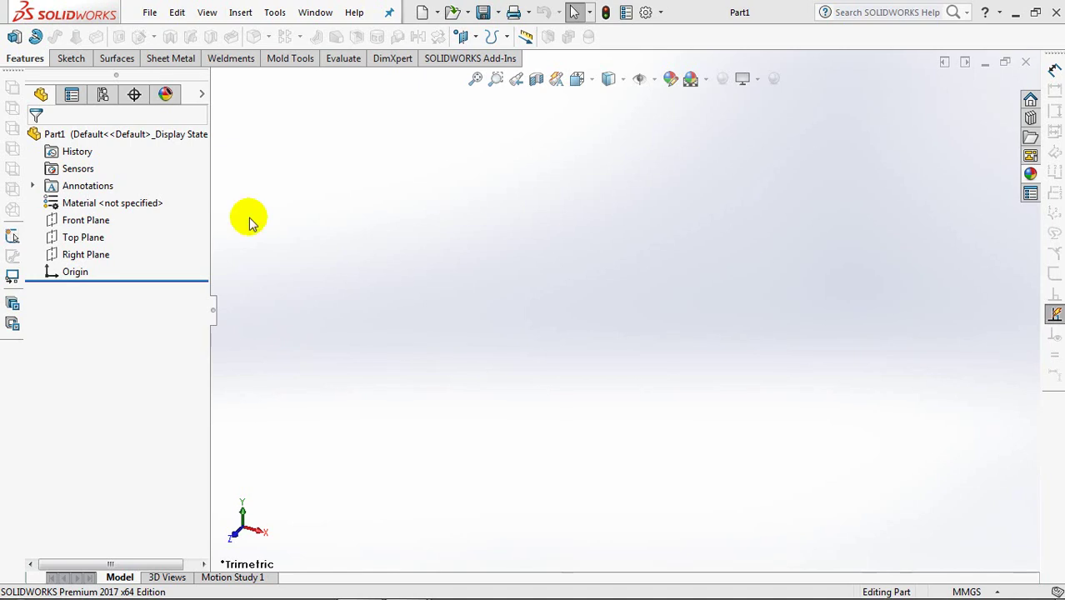
Start a sketch on the Top Plane and draw a vertical centerline up from the origin
left_click(86, 217)
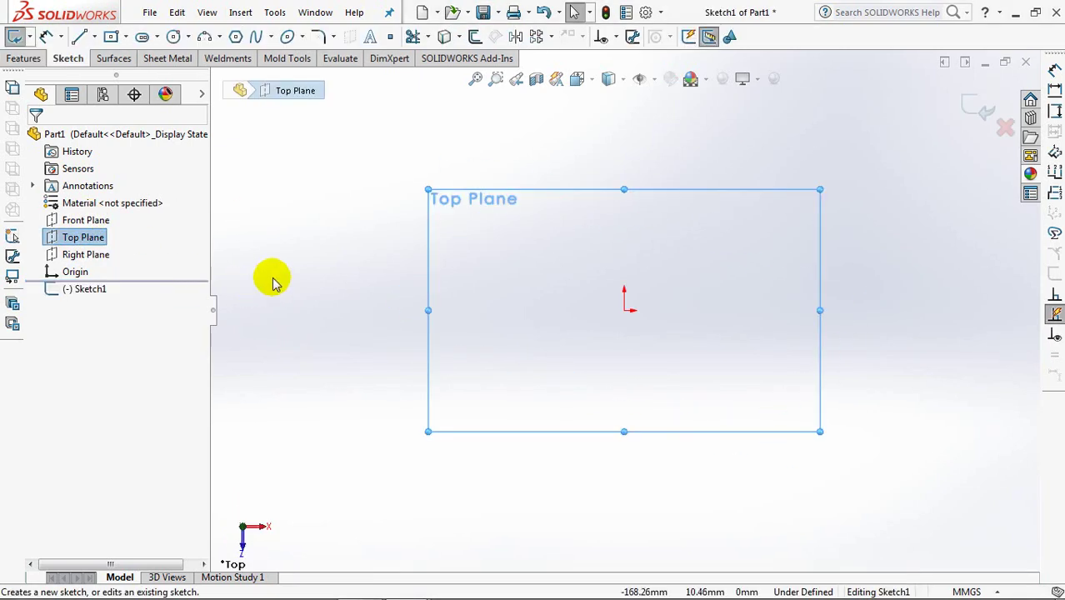
left_click(95, 36)
left_click(155, 73)
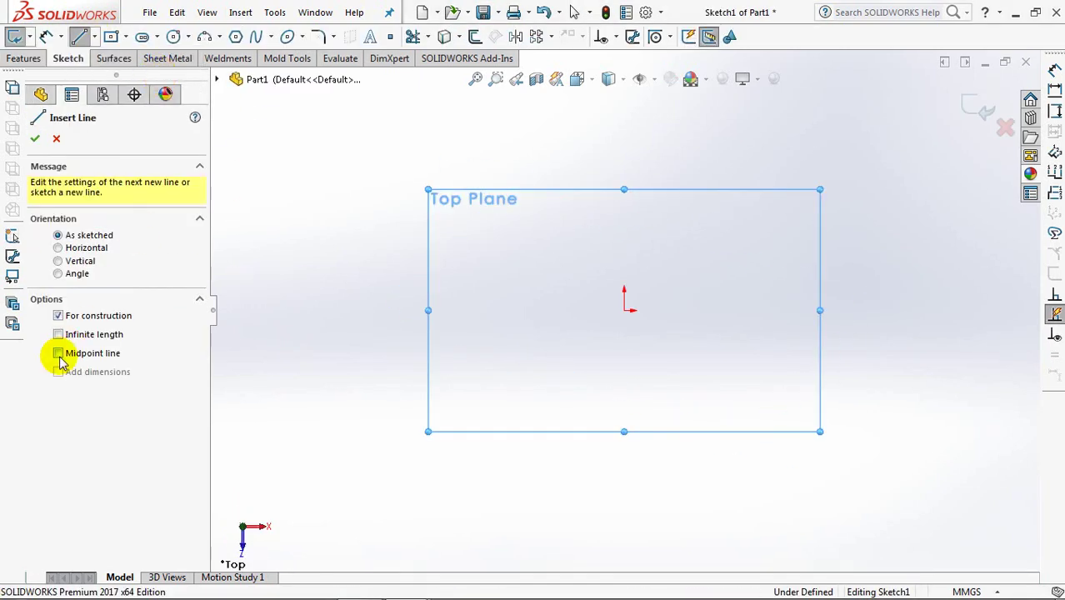
left_click(624, 311)
left_click(625, 170)
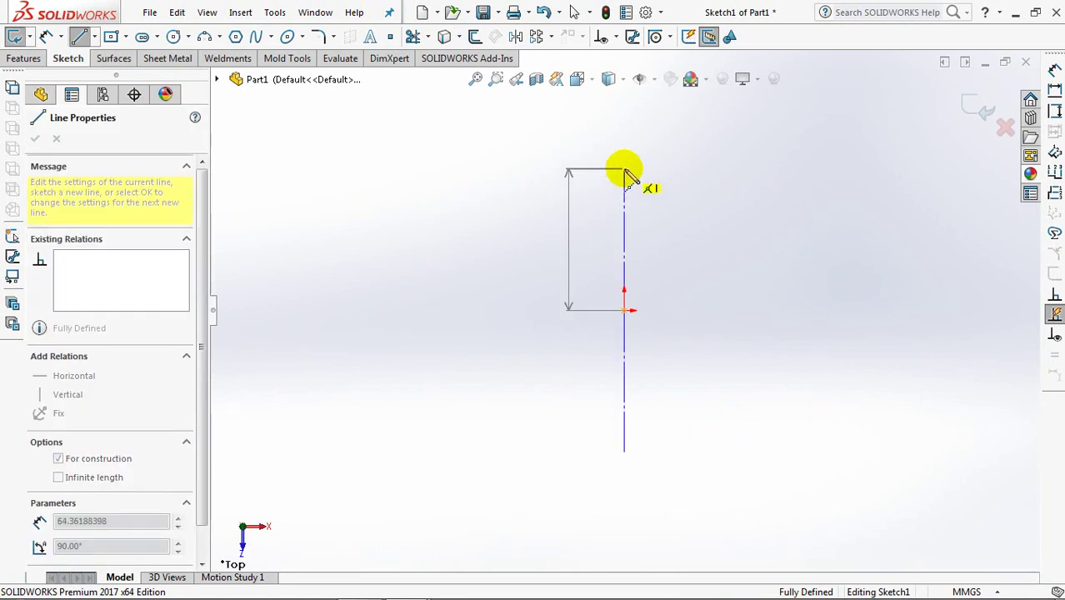
right_click(624, 170)
left_click(642, 182)
Add a horizontal midpoint centerline centred on the origin
left_click(94, 37)
left_click(155, 73)
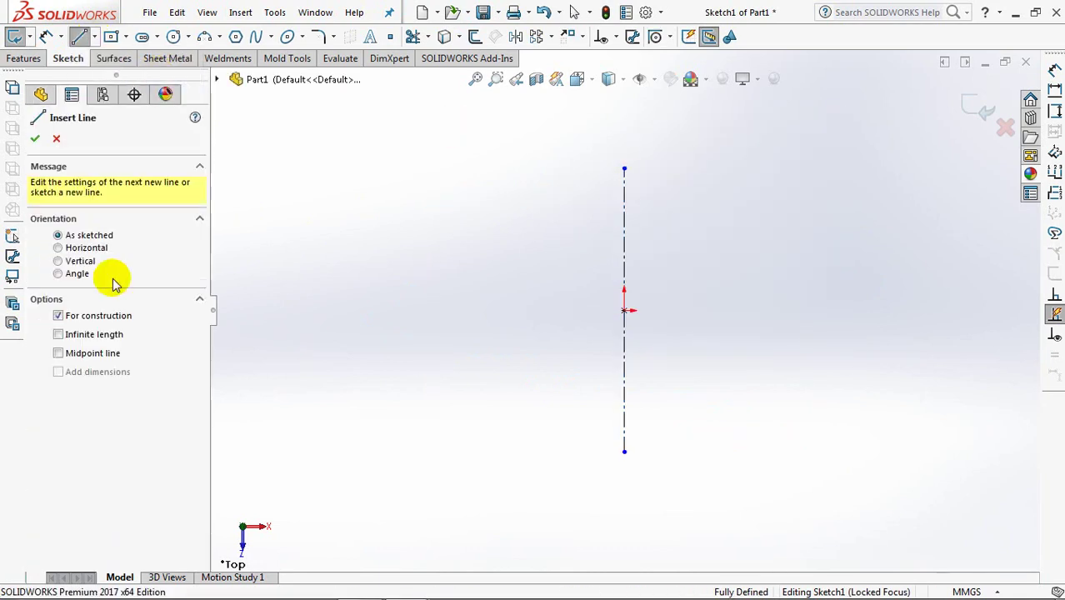
left_click(625, 311)
left_click(423, 310)
key("Escape")
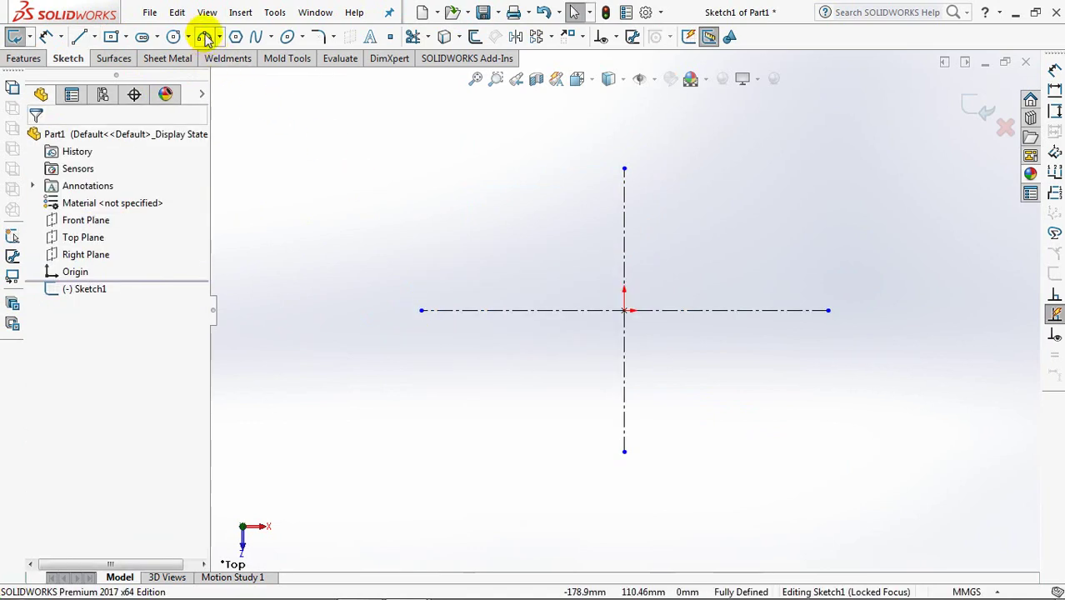
Draw a three-point arc between the horizontal centerline's ends, peaking at the vertical centerline's top
left_click(204, 36)
left_click(423, 310)
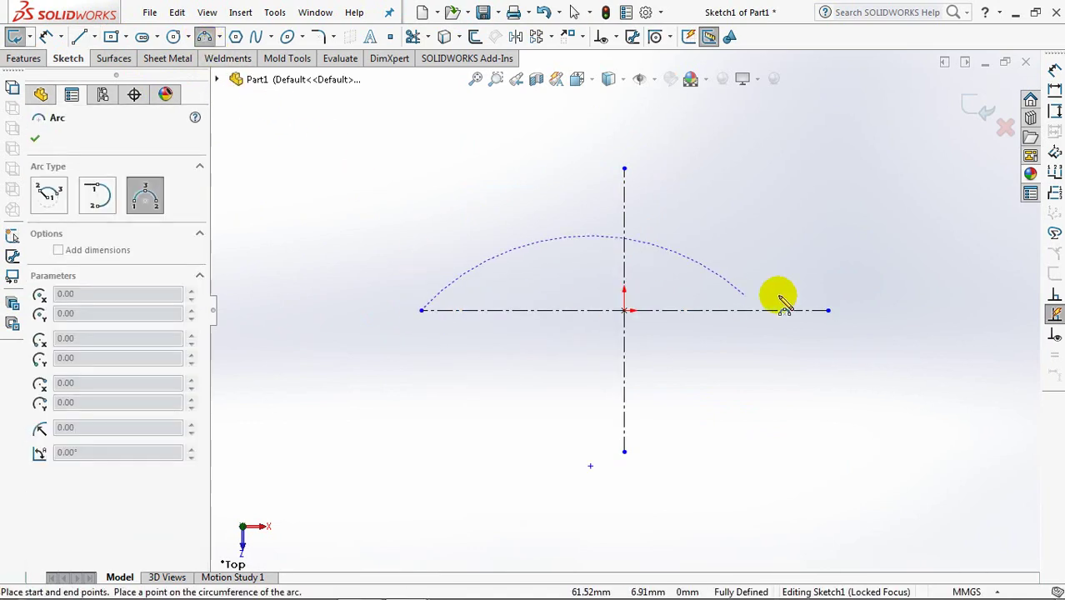
left_click(827, 310)
left_click(626, 169)
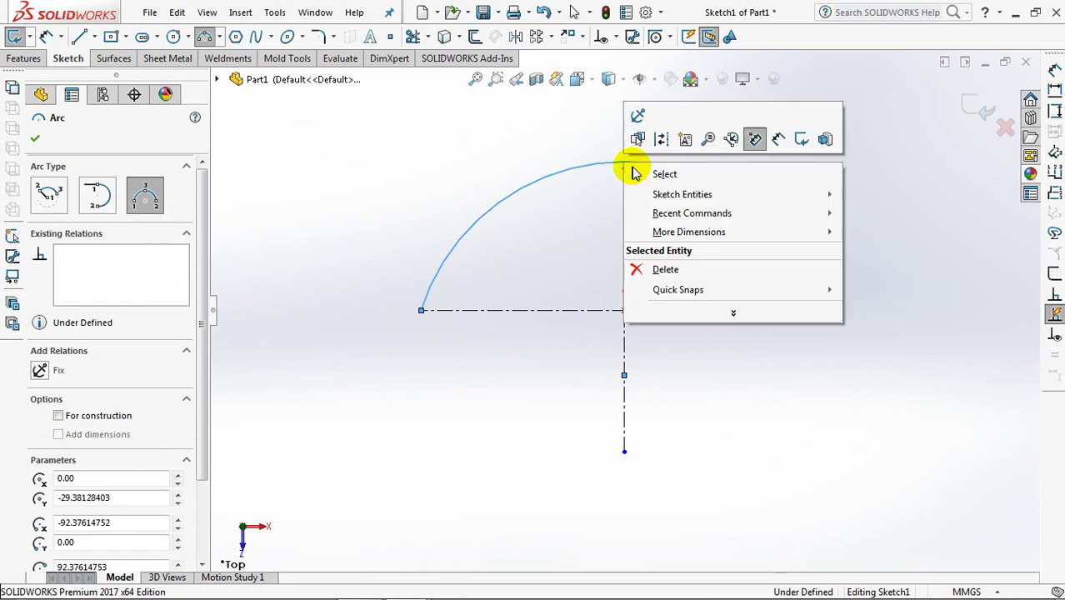
key("Escape")
Make the arc coincident with the vertical centerline's top point
left_click(632, 166)
left_click(624, 171, "ctrl")
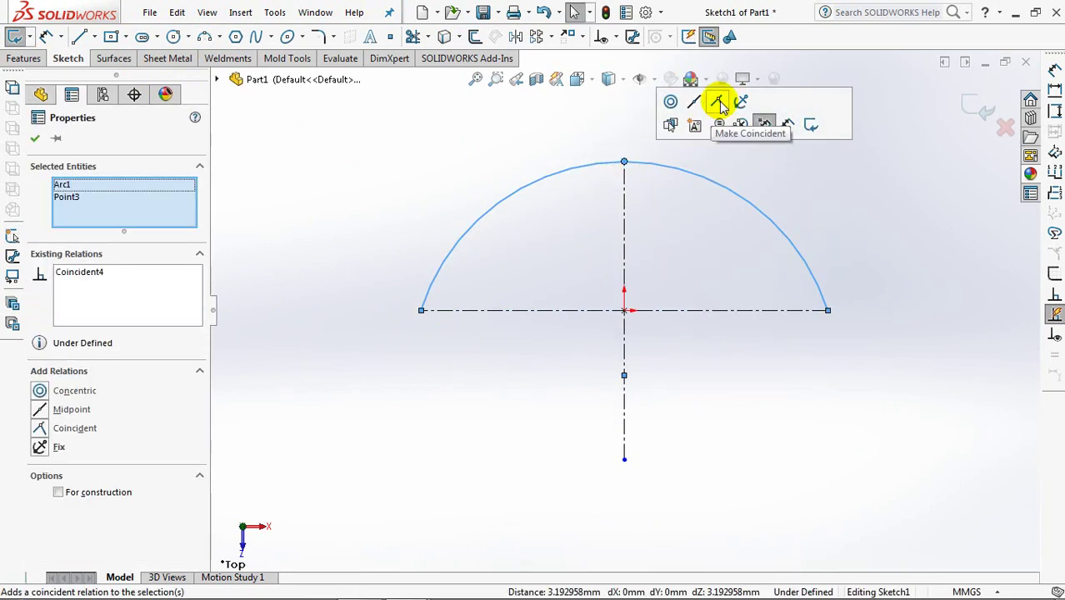
left_click(36, 139)
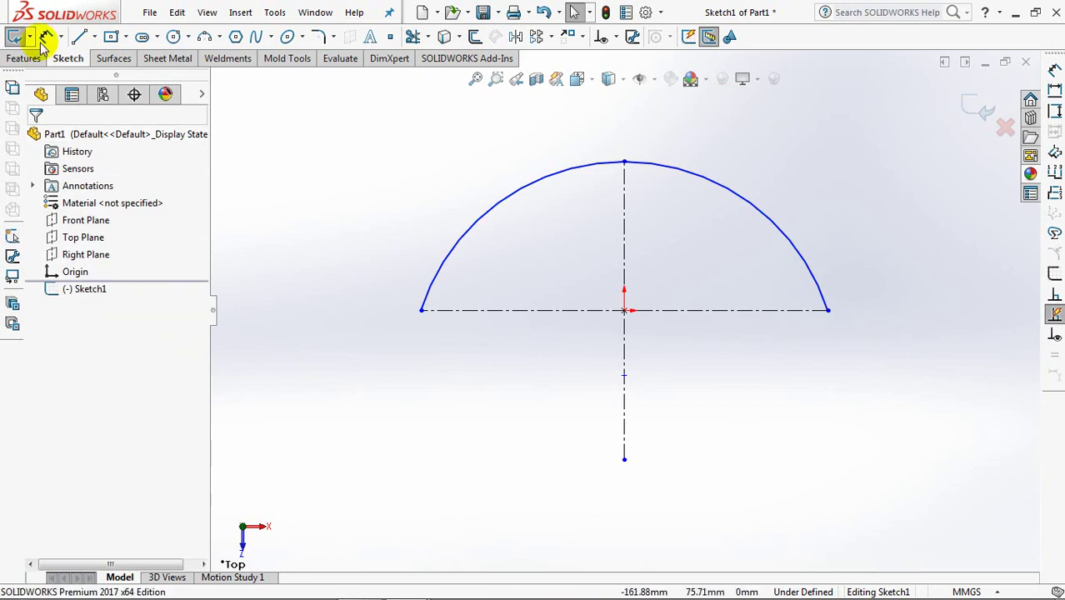
Dimension the vertical centerline to 89 and the arc radius to R50
left_click(624, 275)
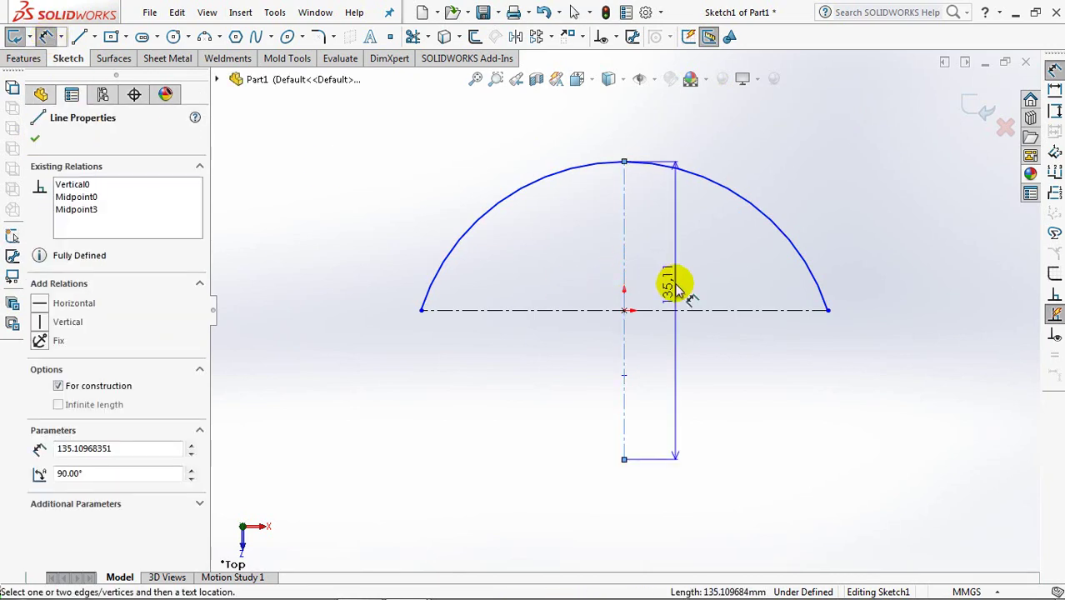
left_click(896, 307)
type("89")
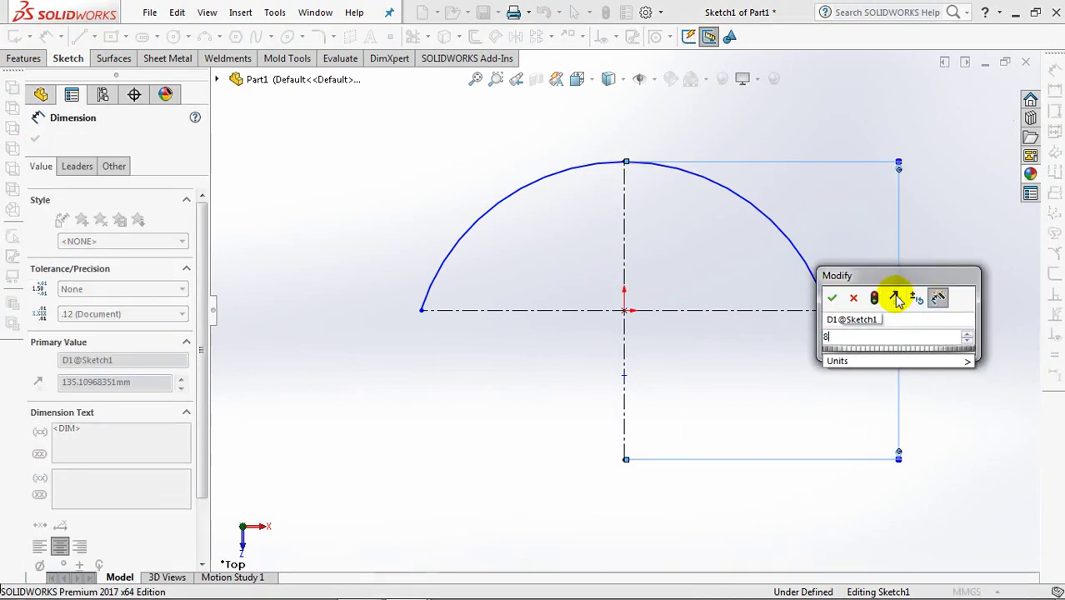
left_click(833, 300)
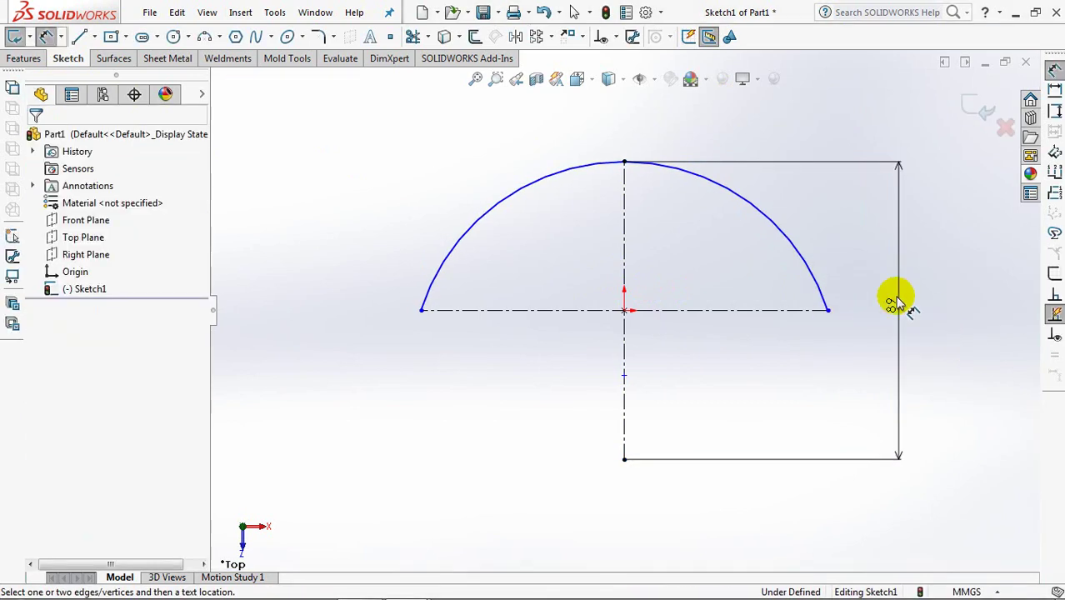
left_click(567, 173)
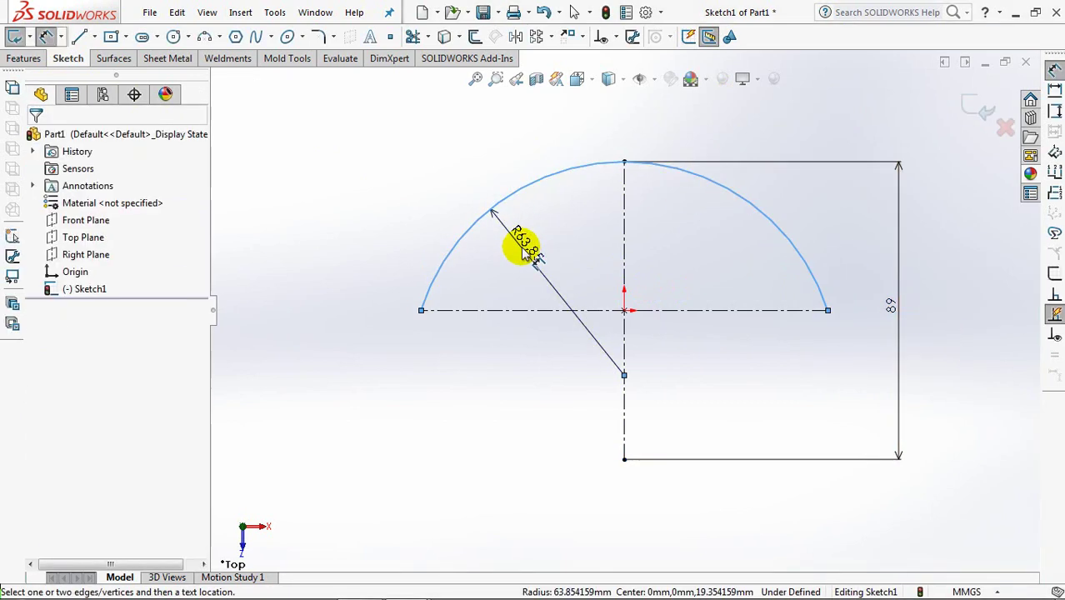
left_click(523, 250)
type("50")
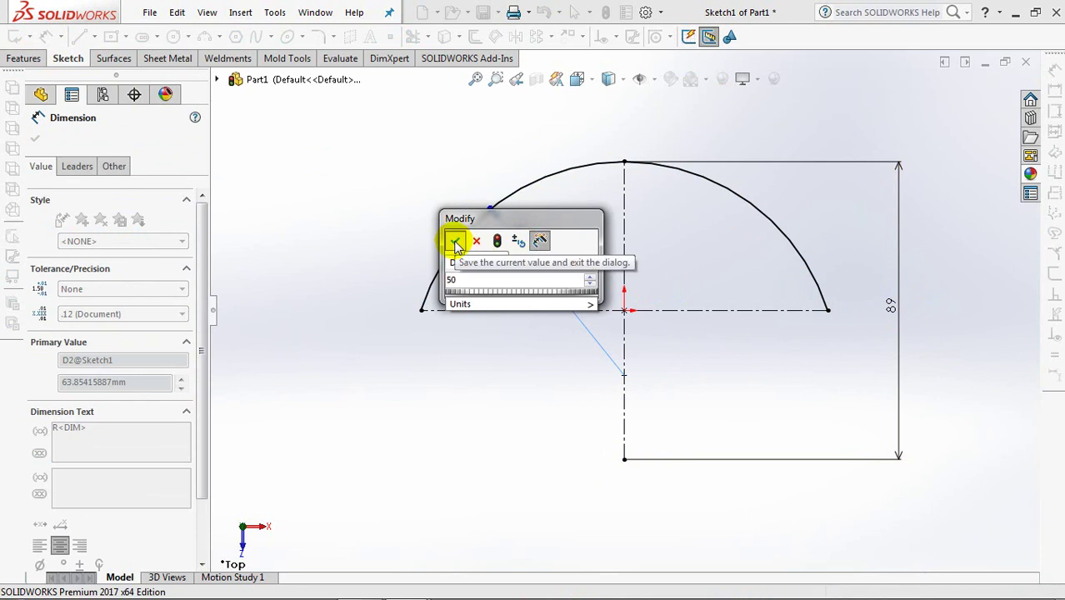
left_click(455, 240)
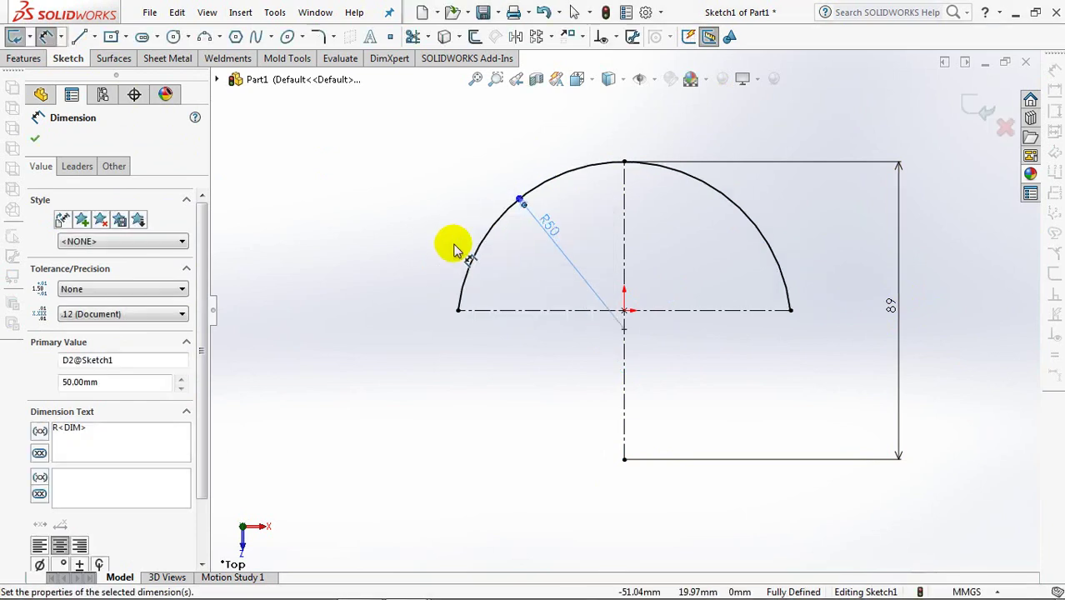
left_click(514, 36)
Mirror the arc about the horizontal centerline to complete the circle
left_click(585, 170)
left_click(686, 318)
right_click(686, 318)
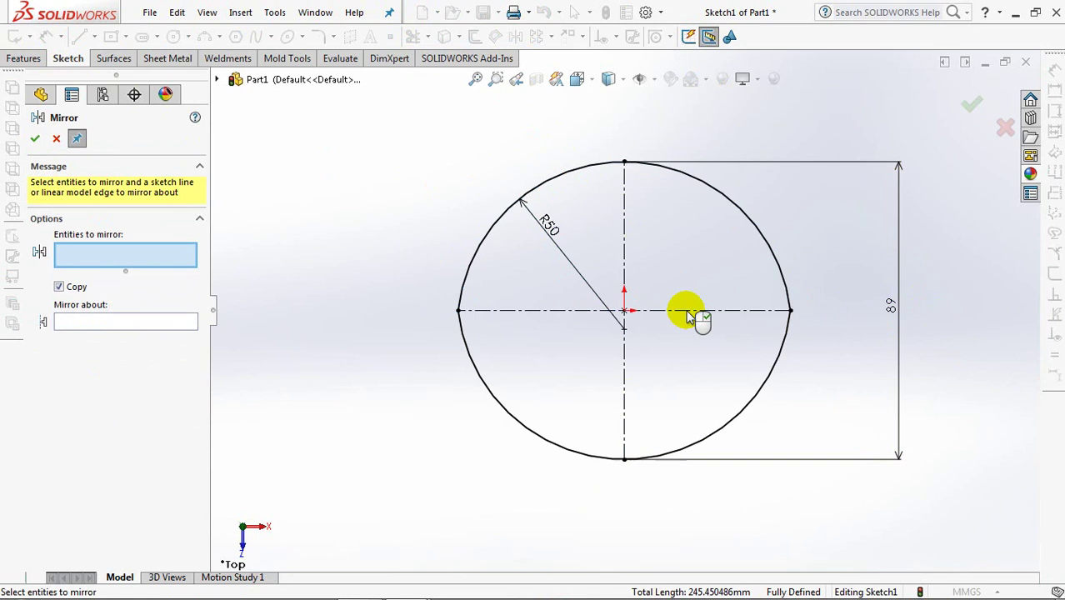
left_click(34, 143)
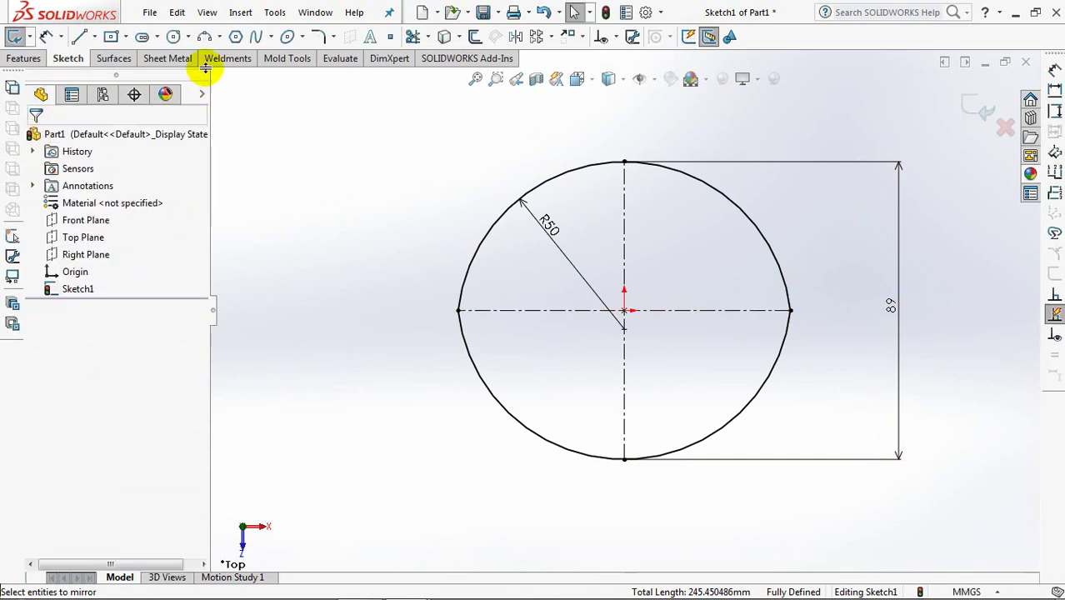
Round the left and right junctions with R25 sketch fillets
left_click(317, 37)
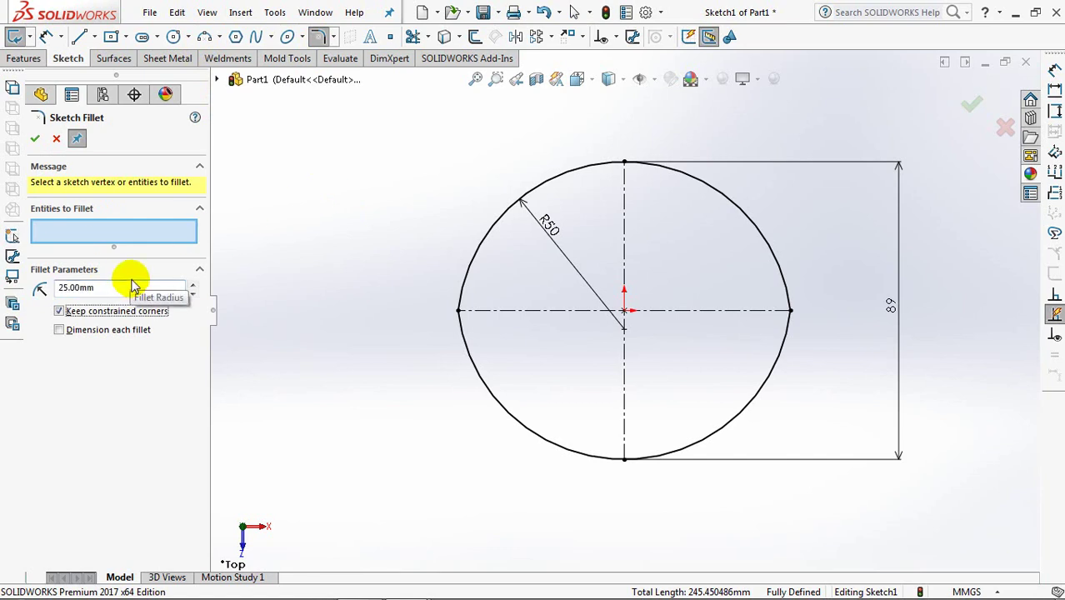
left_click(459, 311)
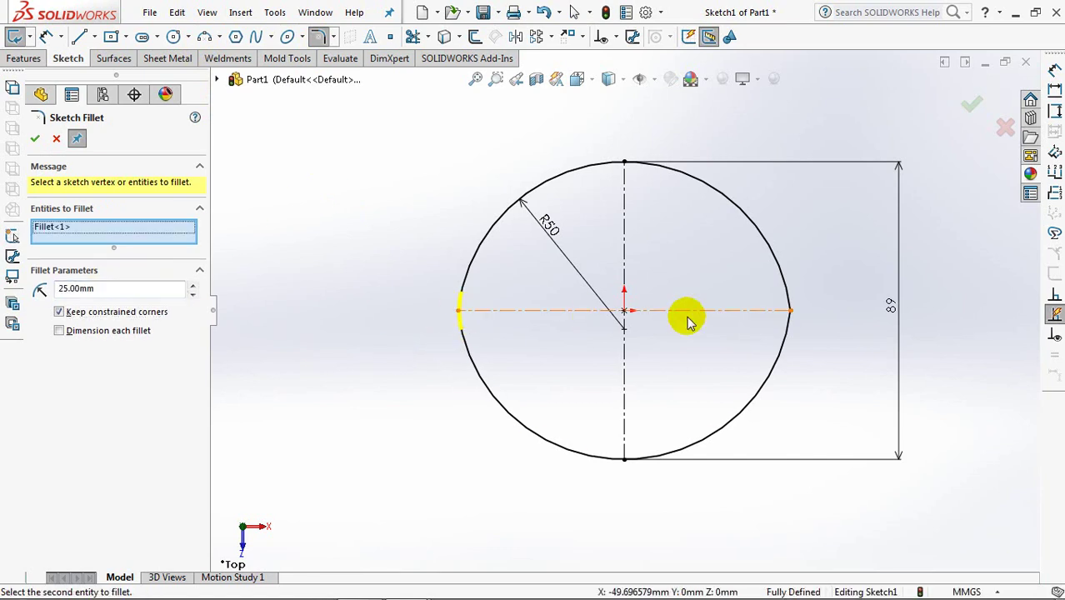
left_click(793, 312)
left_click(971, 104)
left_click(971, 104)
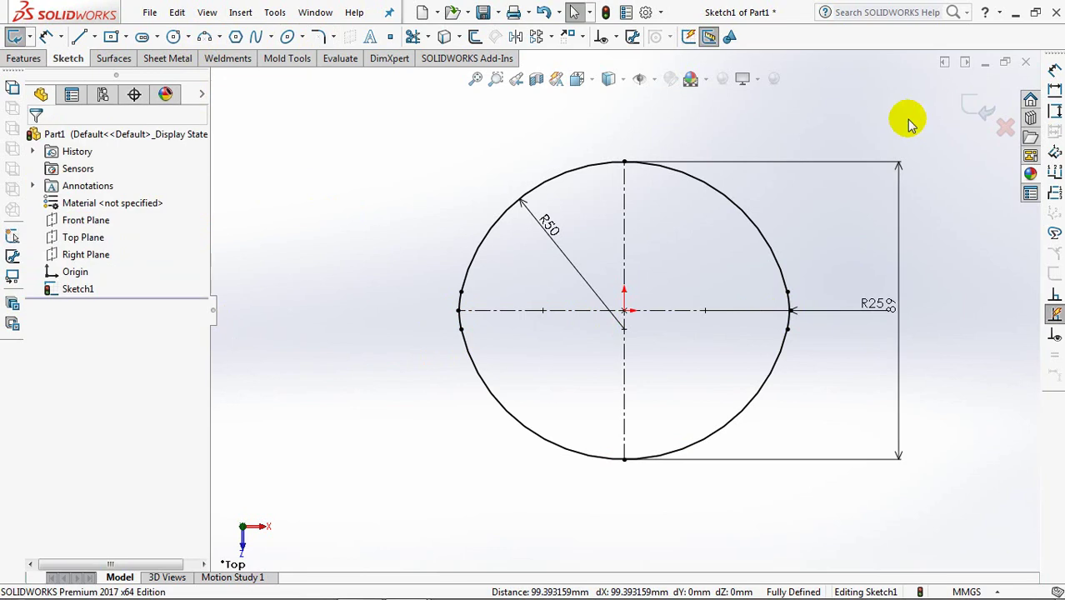
left_click(575, 171)
Use Split Entities to break the arcs at the circle's top and bottom points
right_click(575, 171)
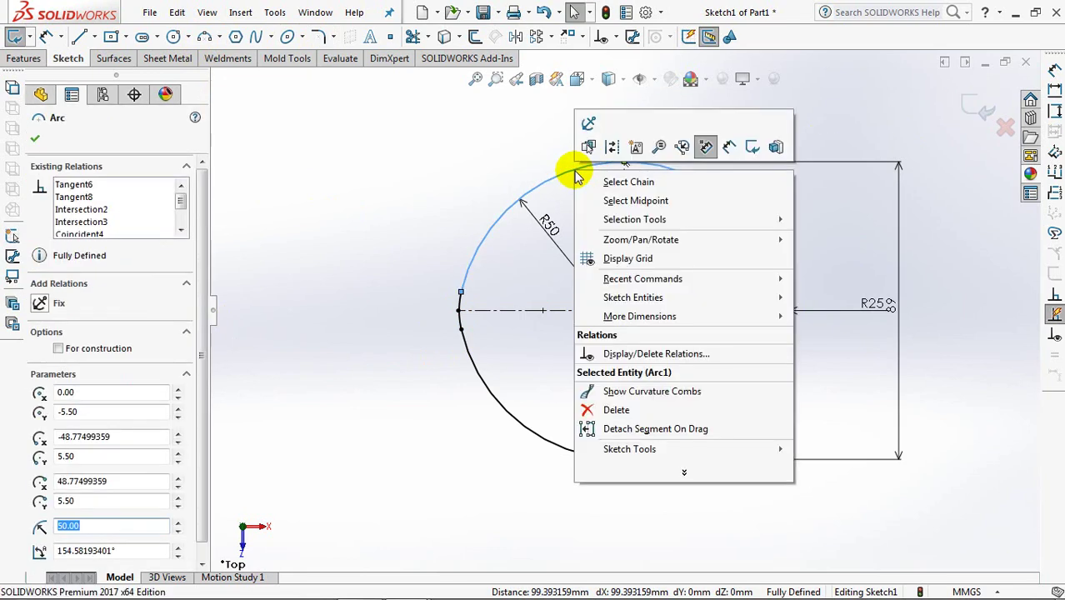
left_click(843, 445)
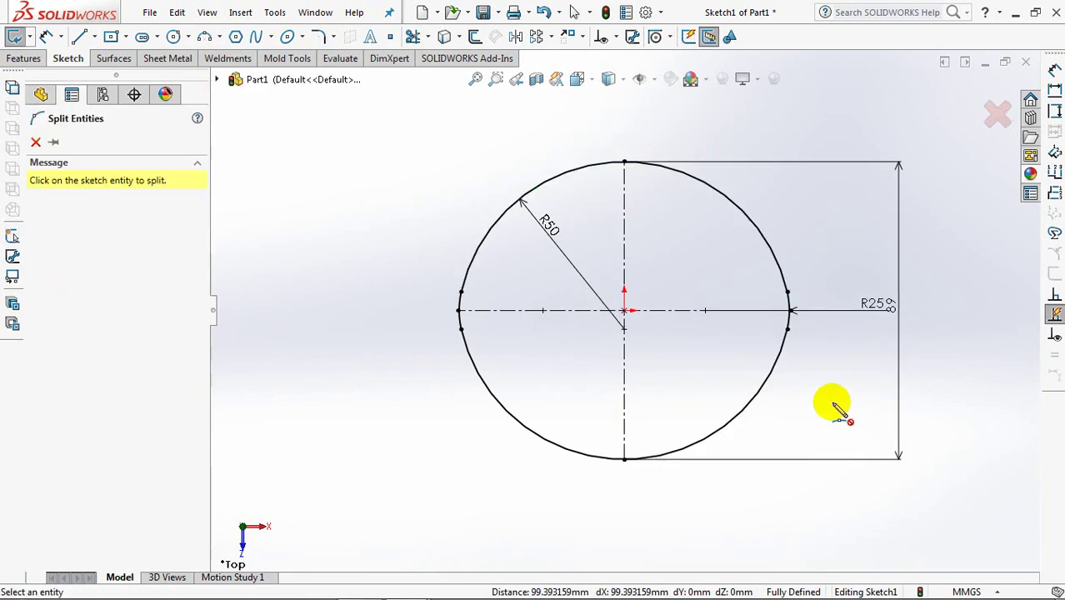
left_click(625, 163)
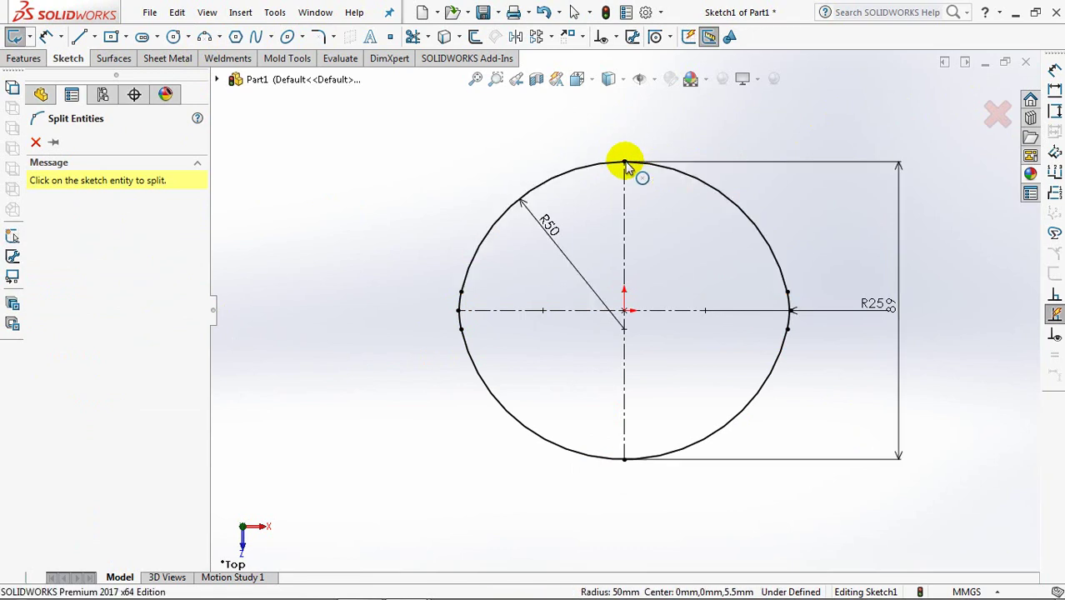
left_click(625, 459)
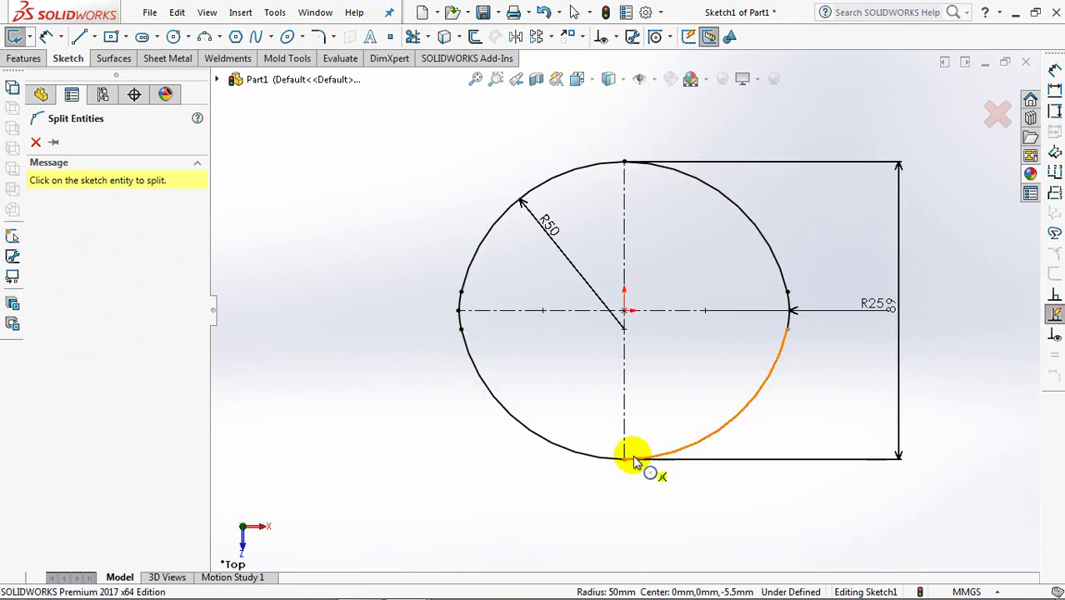
left_click(1000, 121)
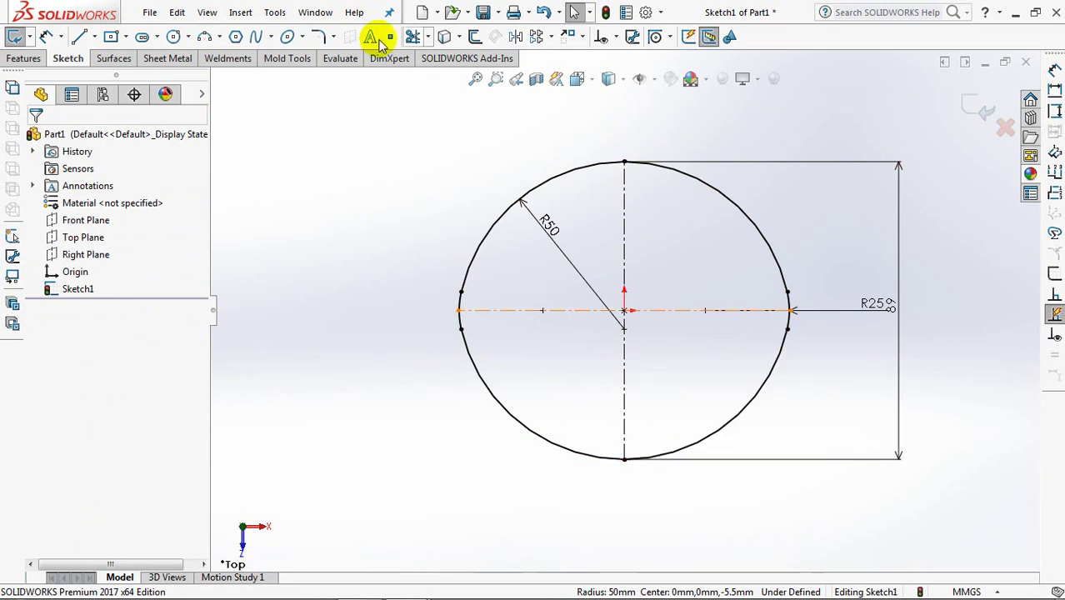
Fit the upper-left and lower-left arcs into a single spline
left_click(275, 14)
mouse_move(310, 463)
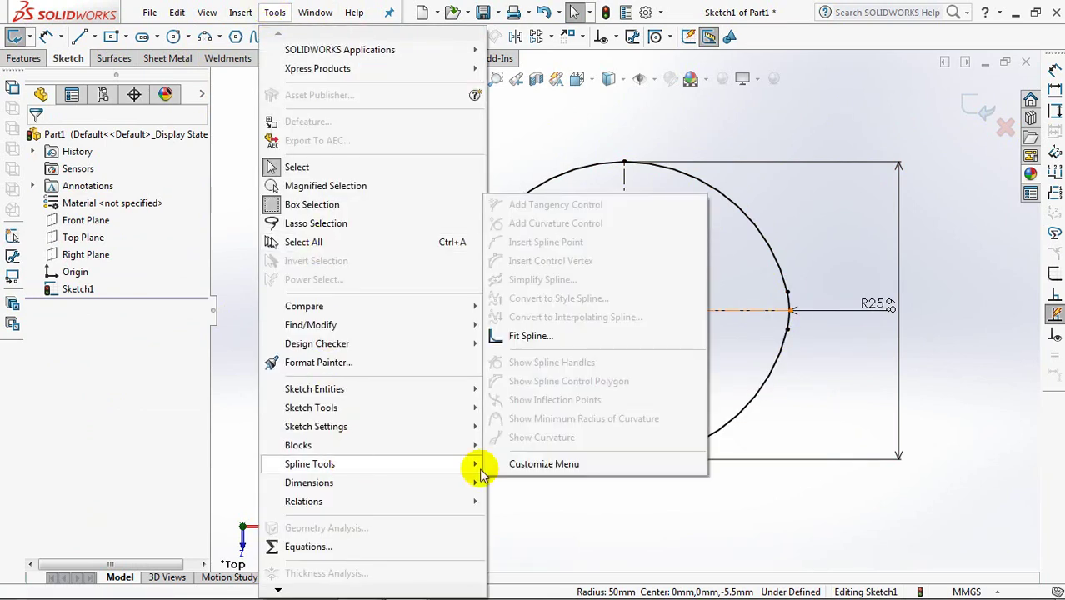
left_click(627, 338)
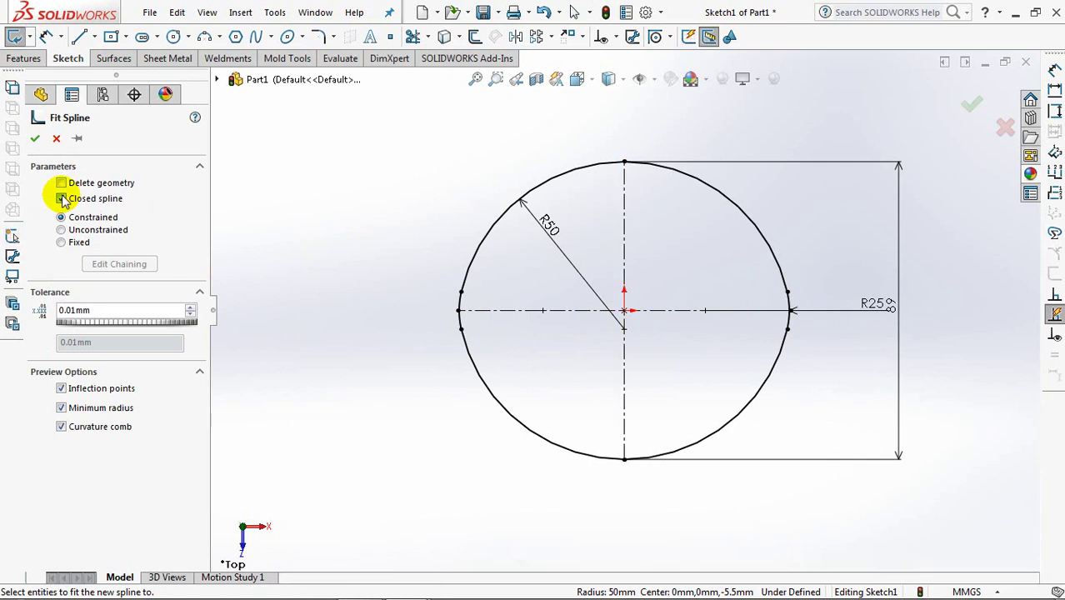
left_click(552, 190)
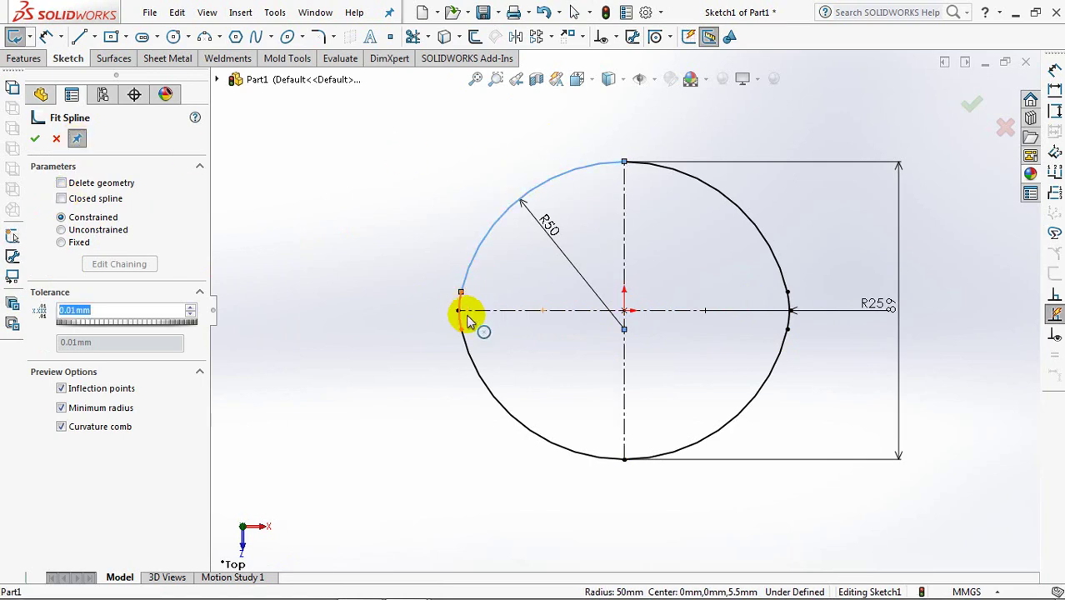
left_click(467, 357)
left_click(33, 142)
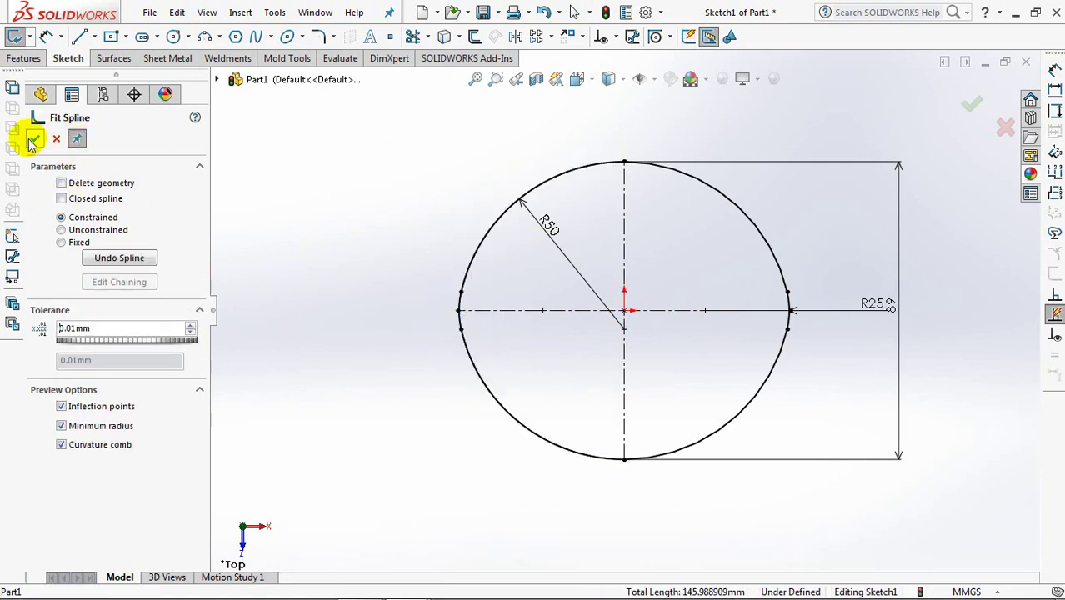
Fit the right-side arcs into a second spline and exit Sketch1
left_click(692, 182)
left_click(779, 350)
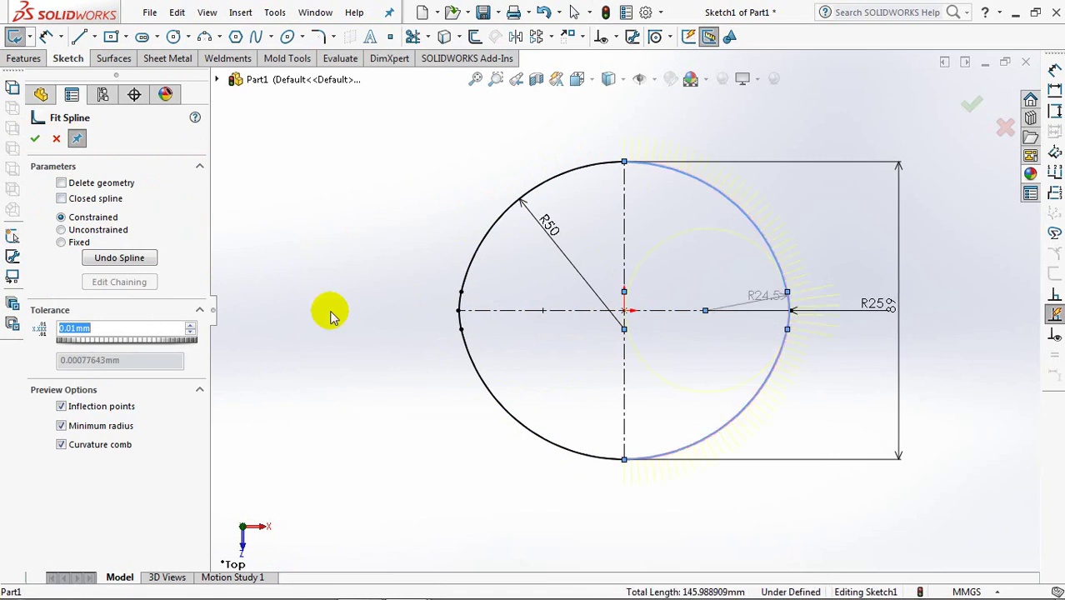
left_click(34, 140)
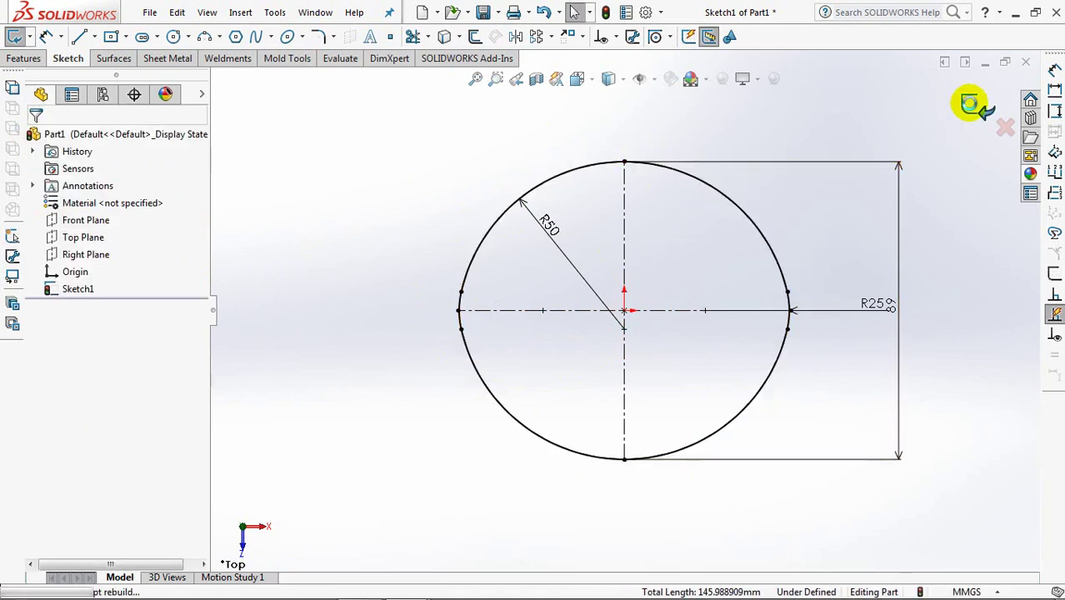
left_click(973, 105)
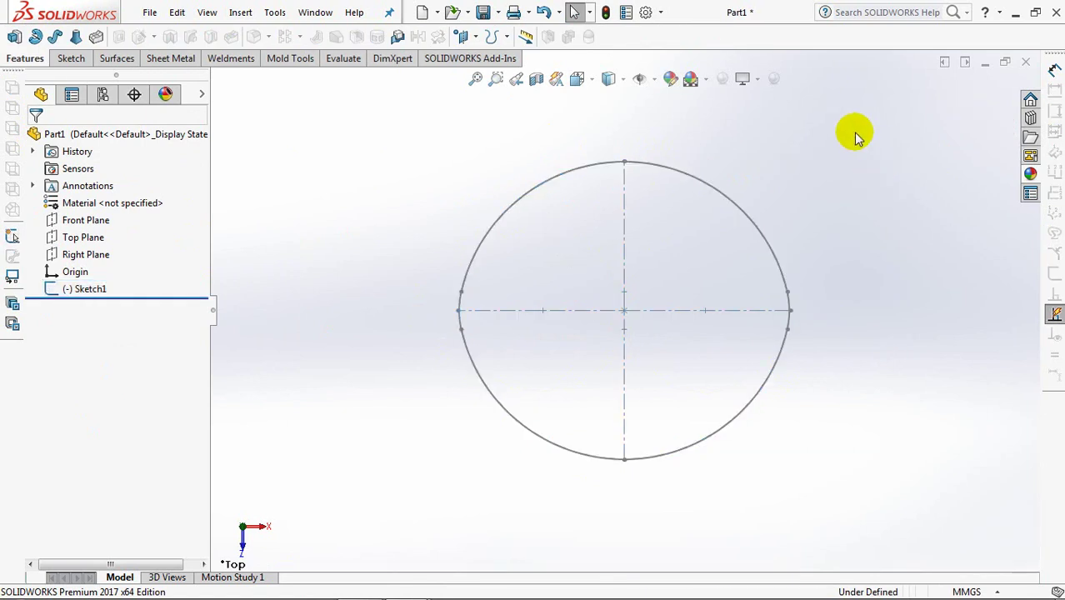
Start a new sketch on the Front Plane, viewed normal to it
key("ctrl+7")
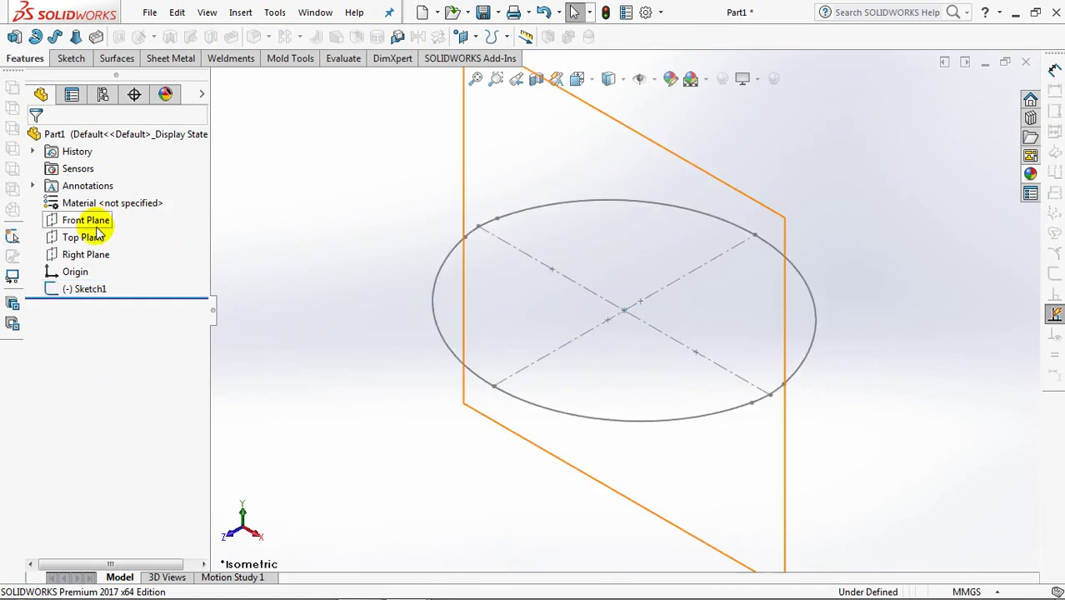
left_click(86, 220)
left_click(106, 204)
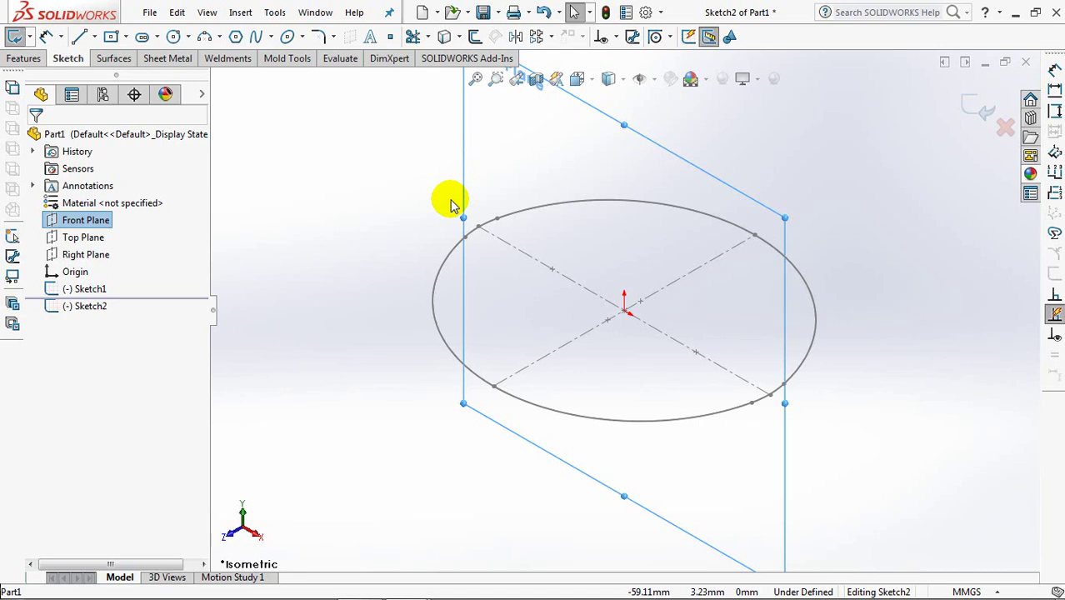
key("ctrl+1")
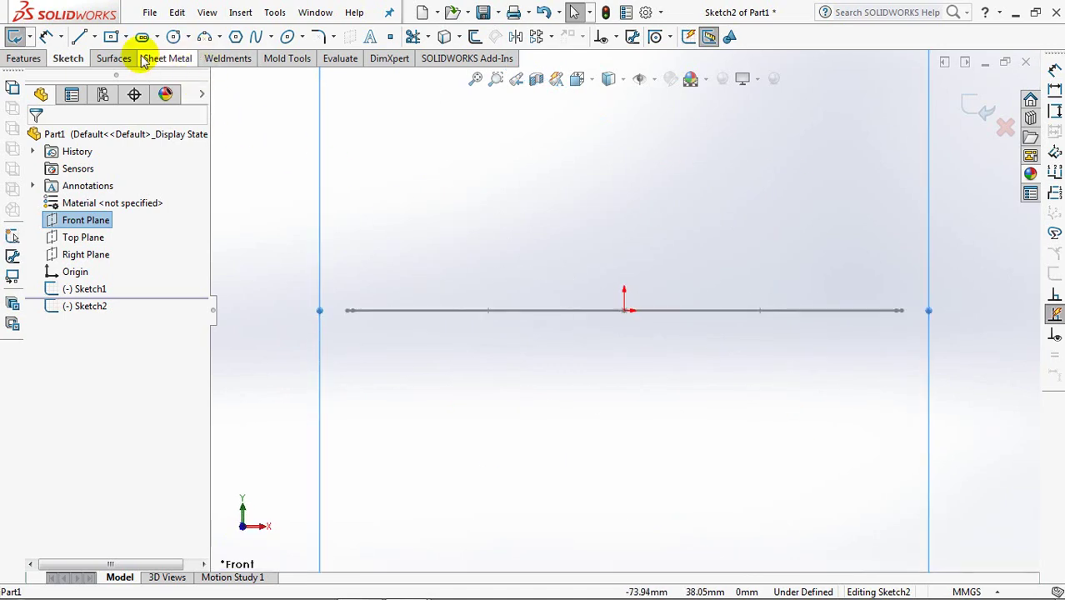
Draw a vertical centerline up from the origin with a short horizontal centerline at its top
left_click(95, 36)
left_click(116, 73)
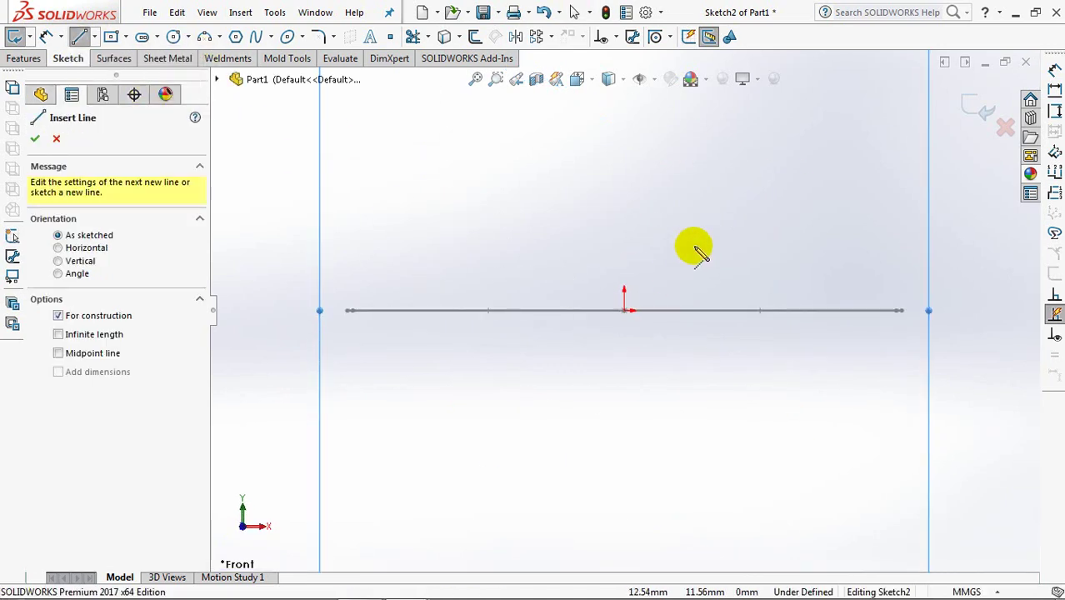
left_click(625, 426)
left_click(625, 167)
left_click(726, 168)
right_click(726, 170)
left_click(748, 189)
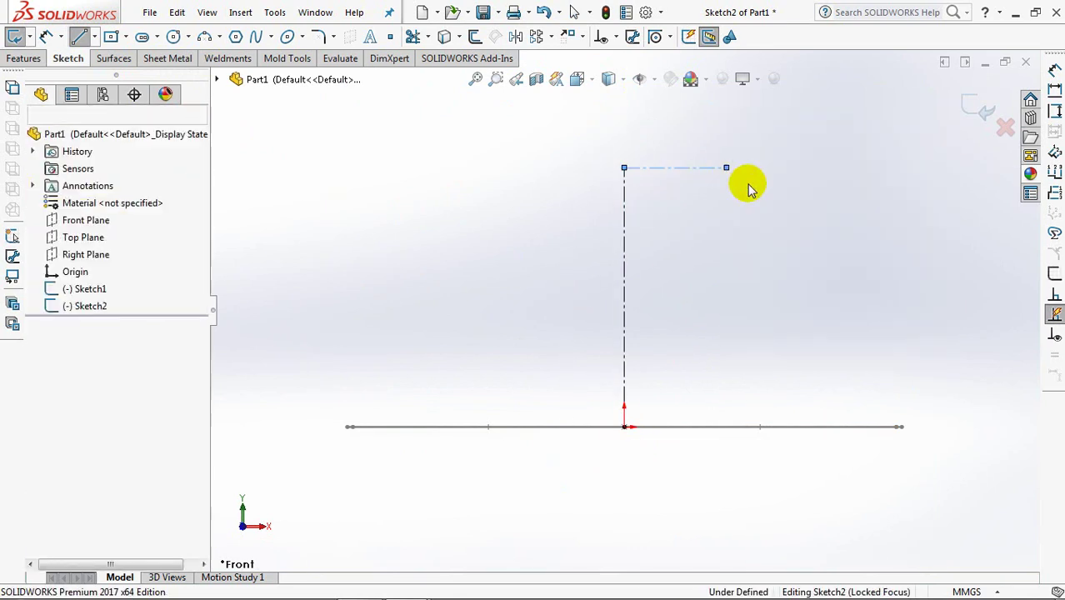
key("Escape")
Draw a three-point arc from the centerline's top down to the base line's left end
left_click(206, 41)
left_click(624, 168)
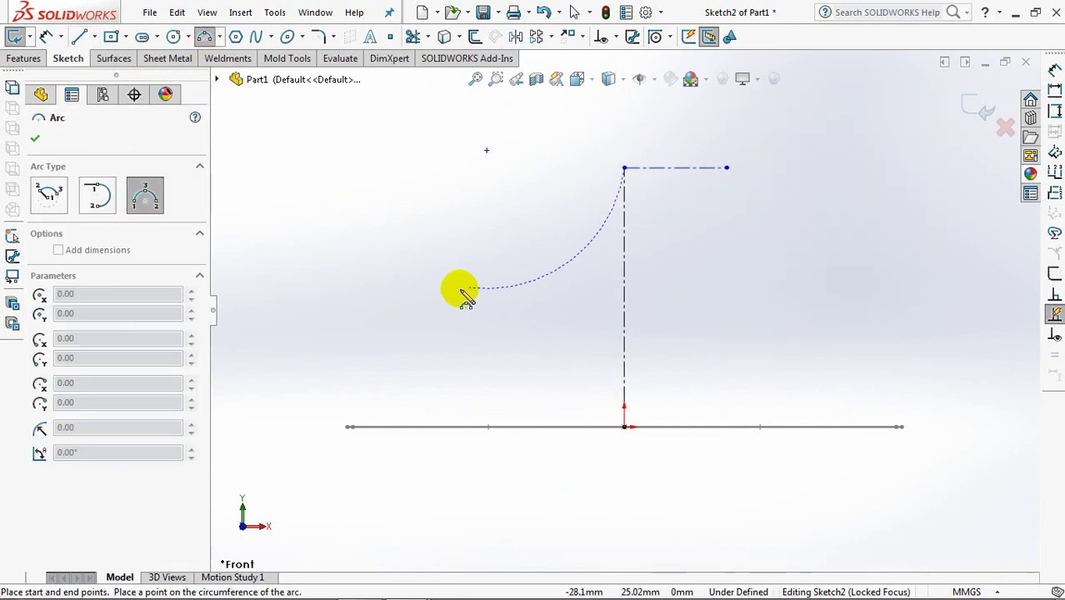
left_click(426, 287)
left_click(459, 250)
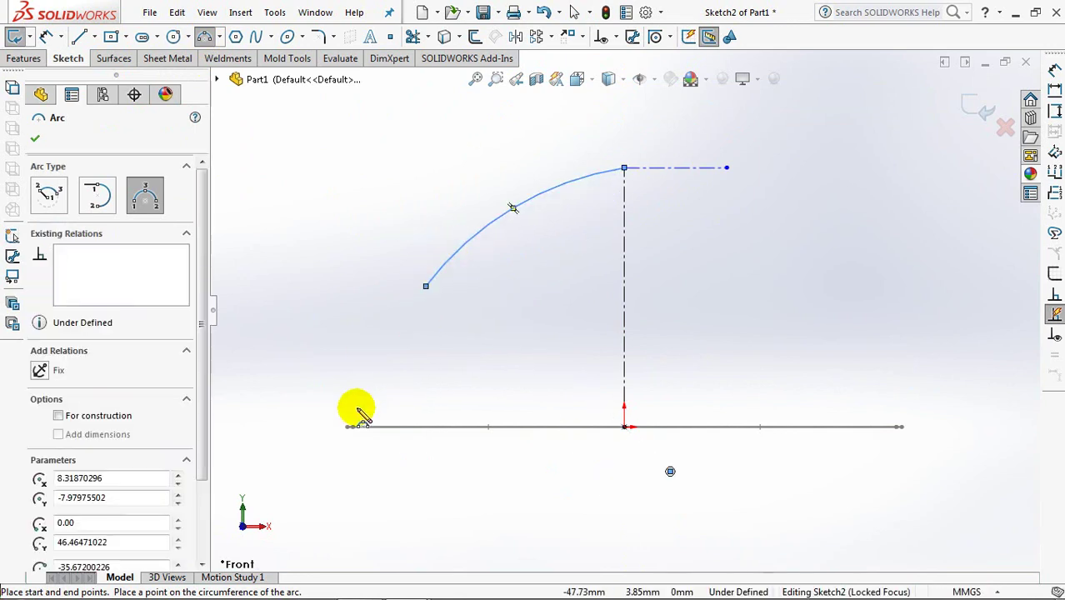
left_click(348, 427)
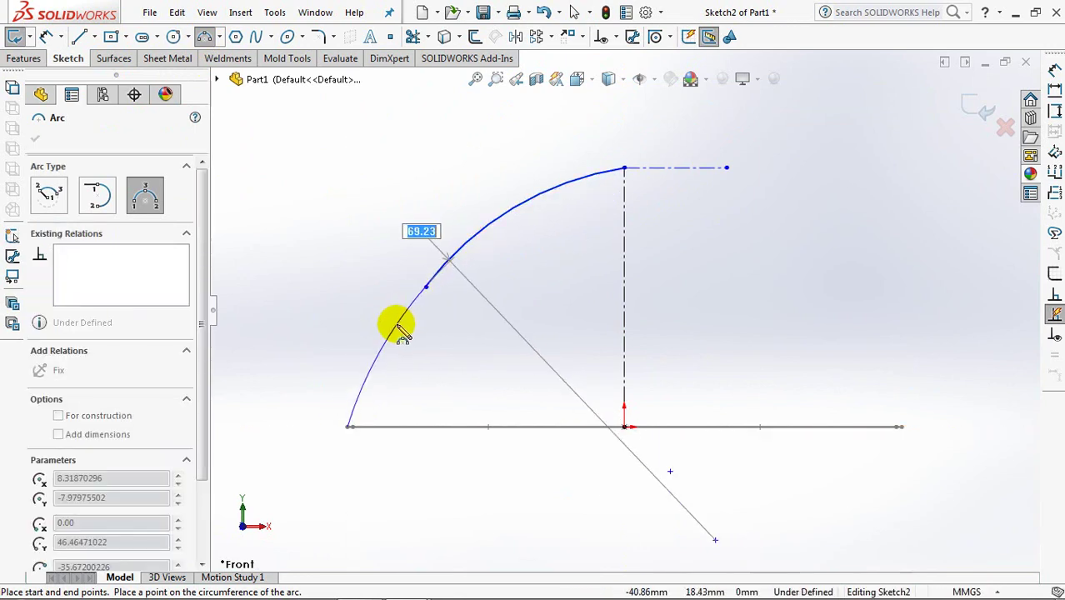
right_click(401, 328)
left_click(420, 338)
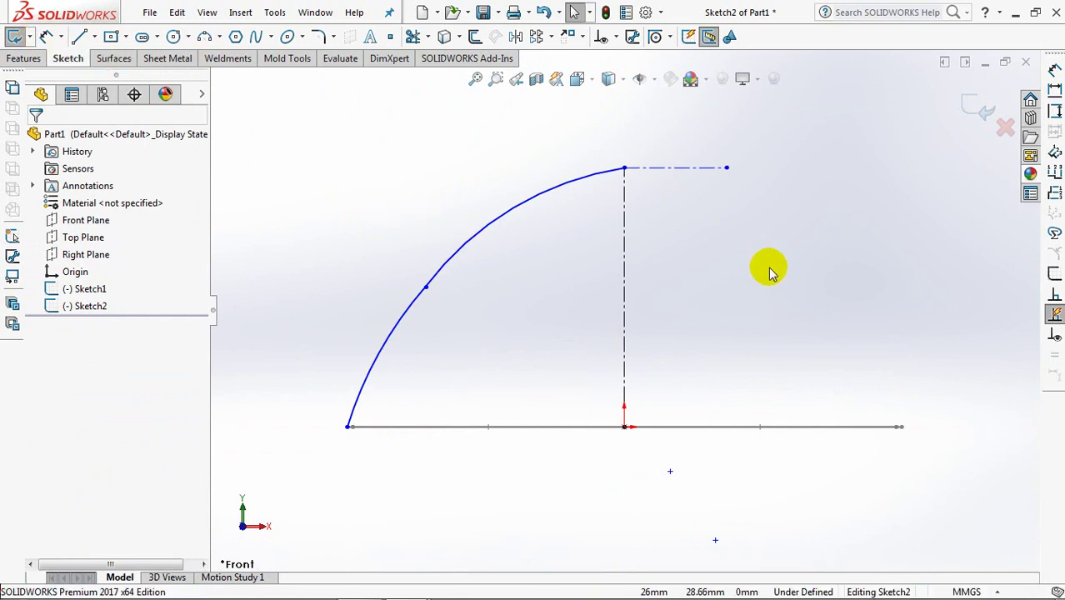
middle_click_drag(771, 274, 693, 339)
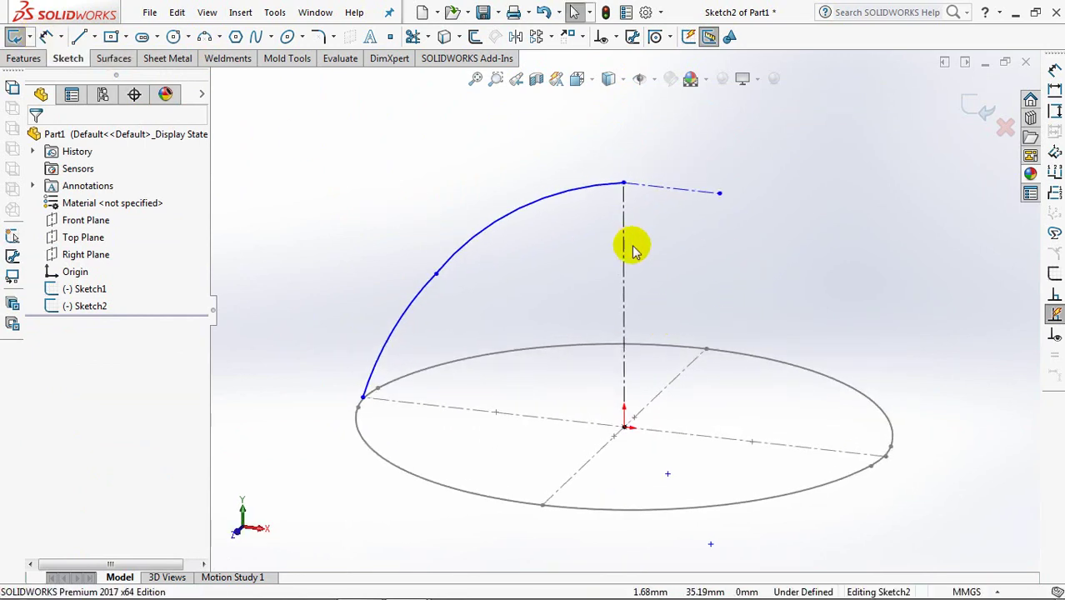
Pierce the arc's lower end onto the base spline and make the arc tangent to the top centerline
left_click(610, 37)
left_click(643, 73)
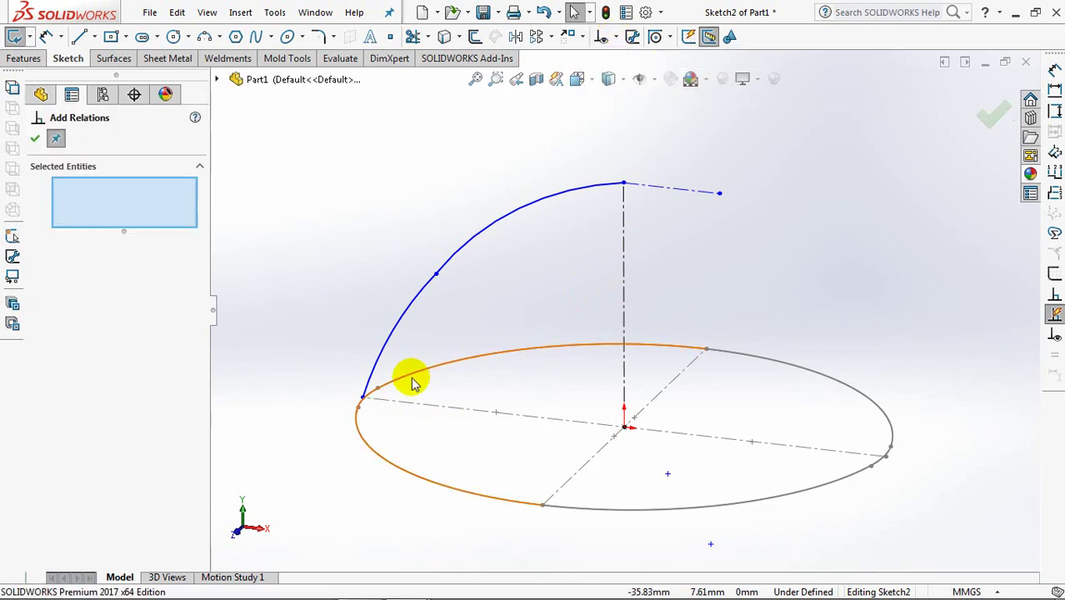
left_click(364, 399)
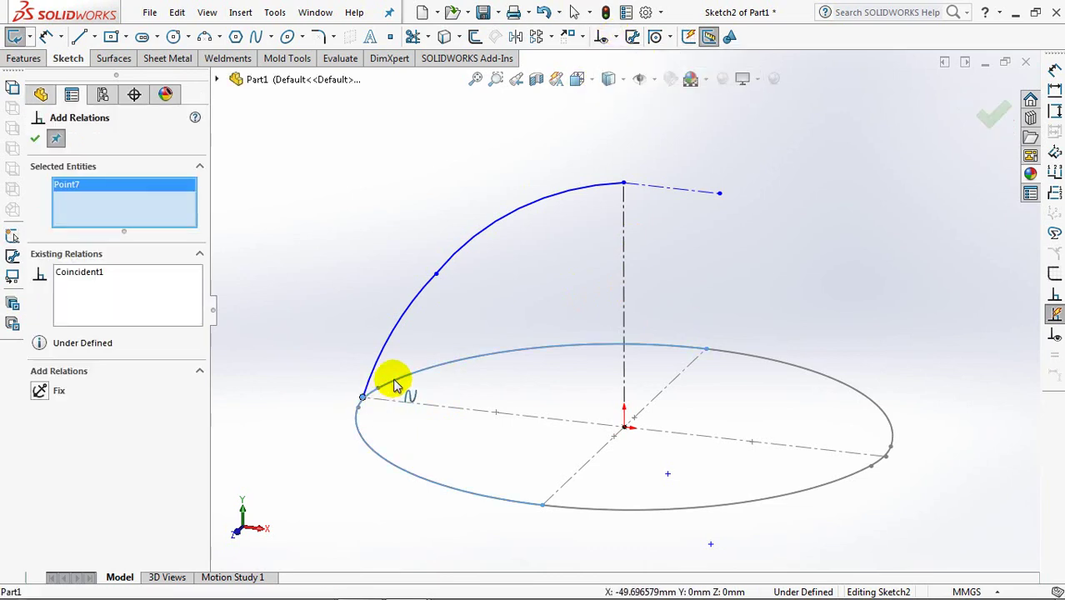
left_click(395, 380)
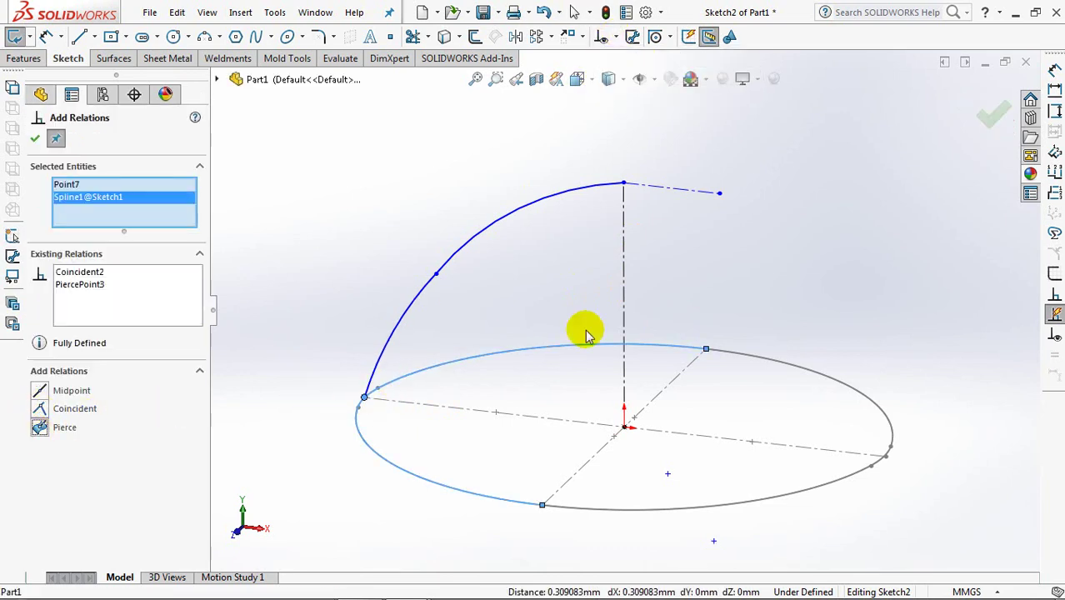
left_click(678, 189)
left_click(611, 183)
left_click(39, 391)
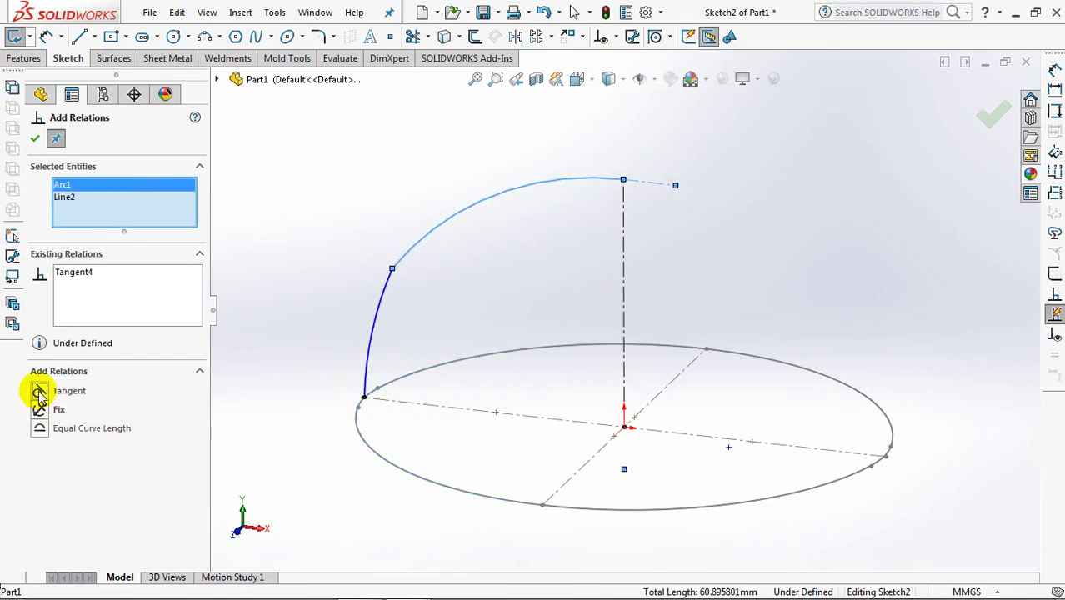
left_click(35, 139)
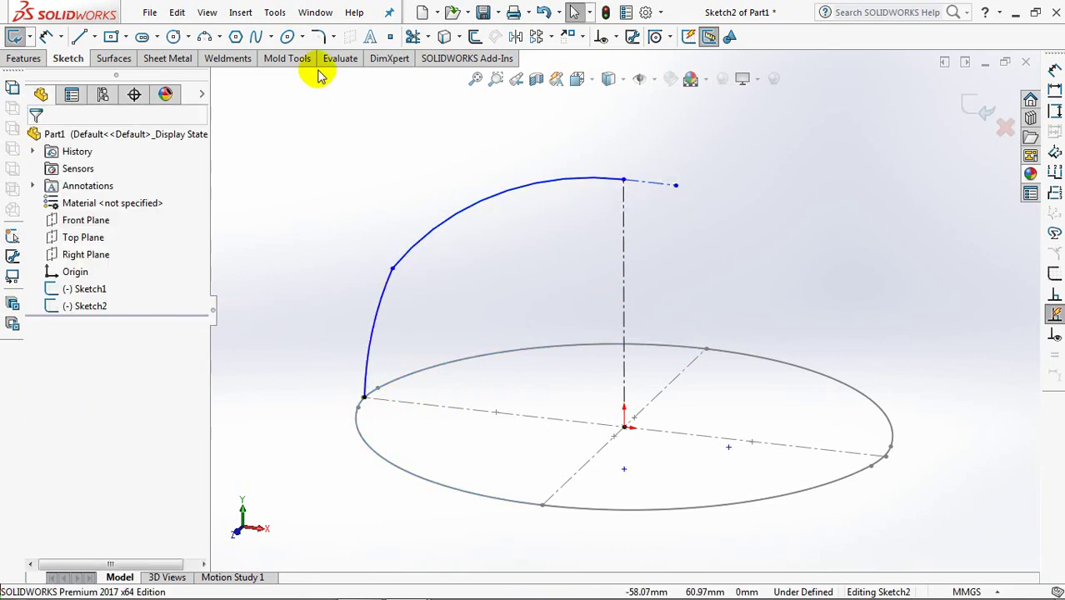
Round the arc corner with a 30 mm sketch fillet
left_click(318, 36)
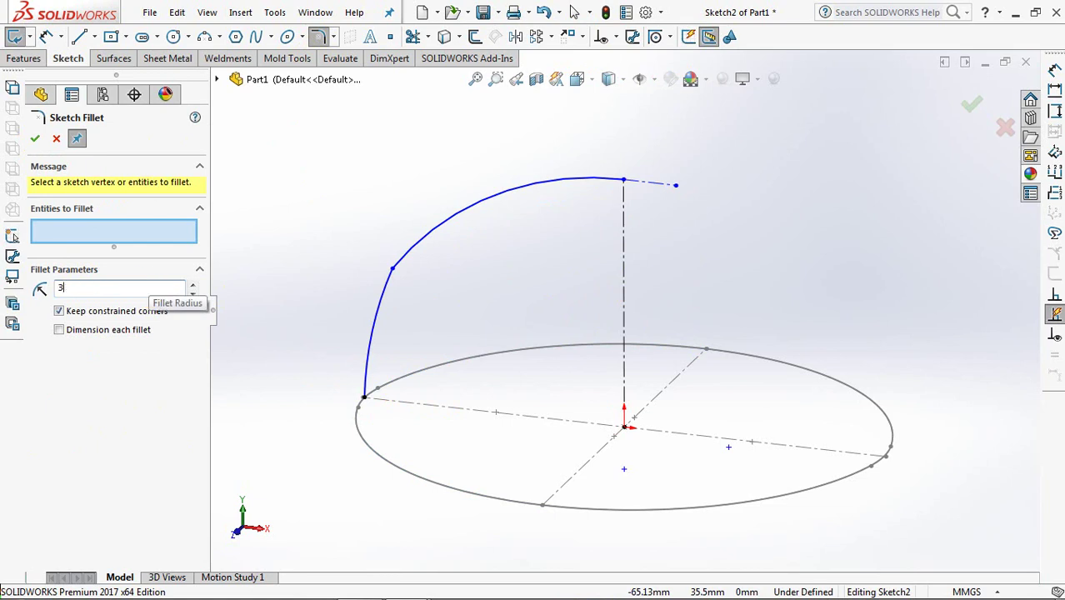
left_click(393, 269)
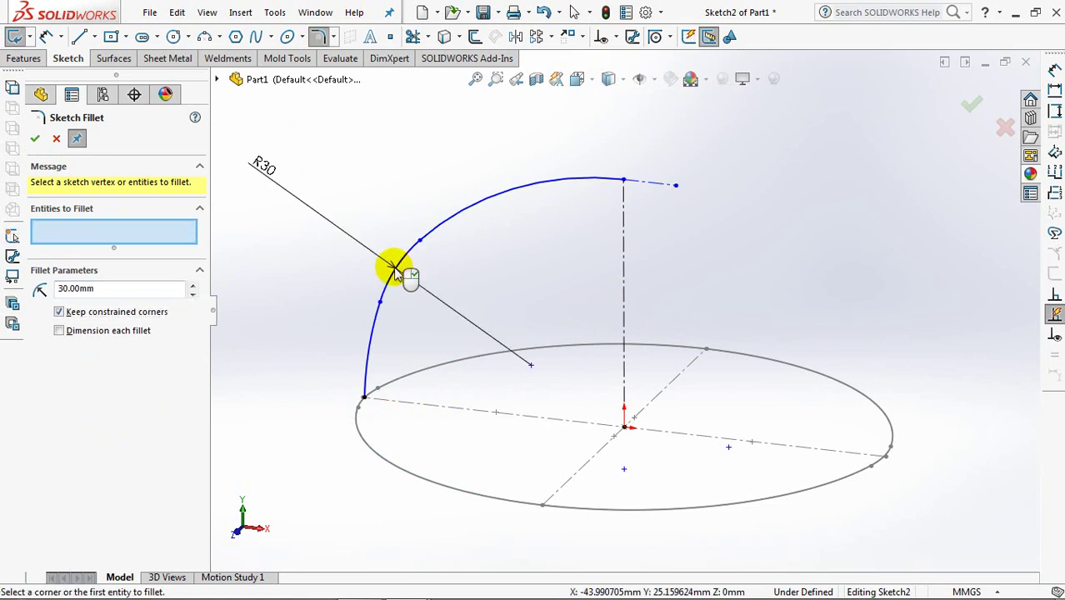
left_click(35, 139)
Dimension the upper arc radius to 60 and the lower arc radius to 100
left_click(482, 207)
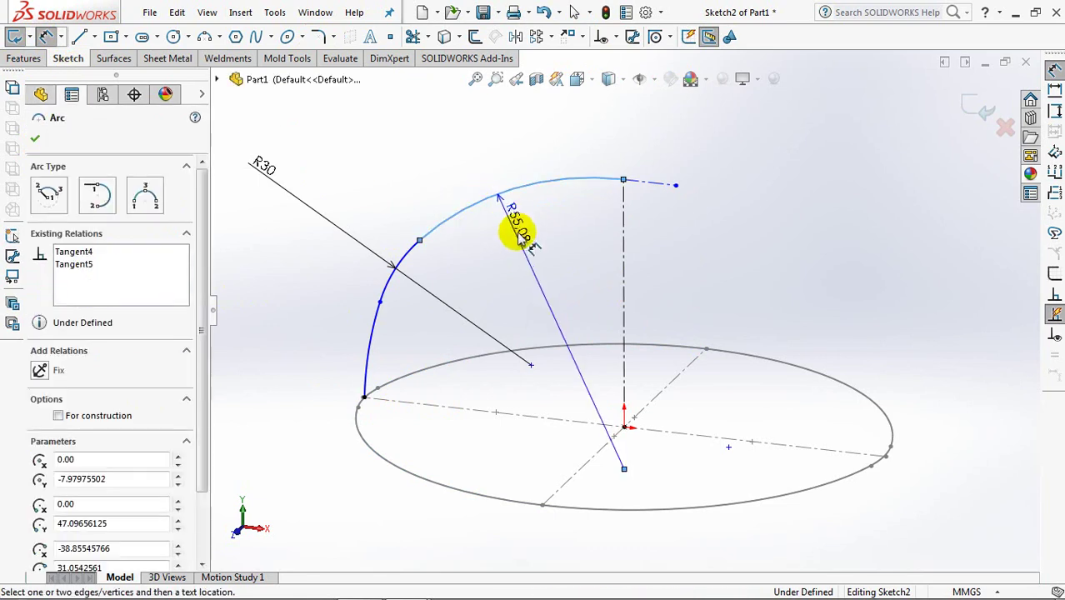
left_click(465, 158)
type("60")
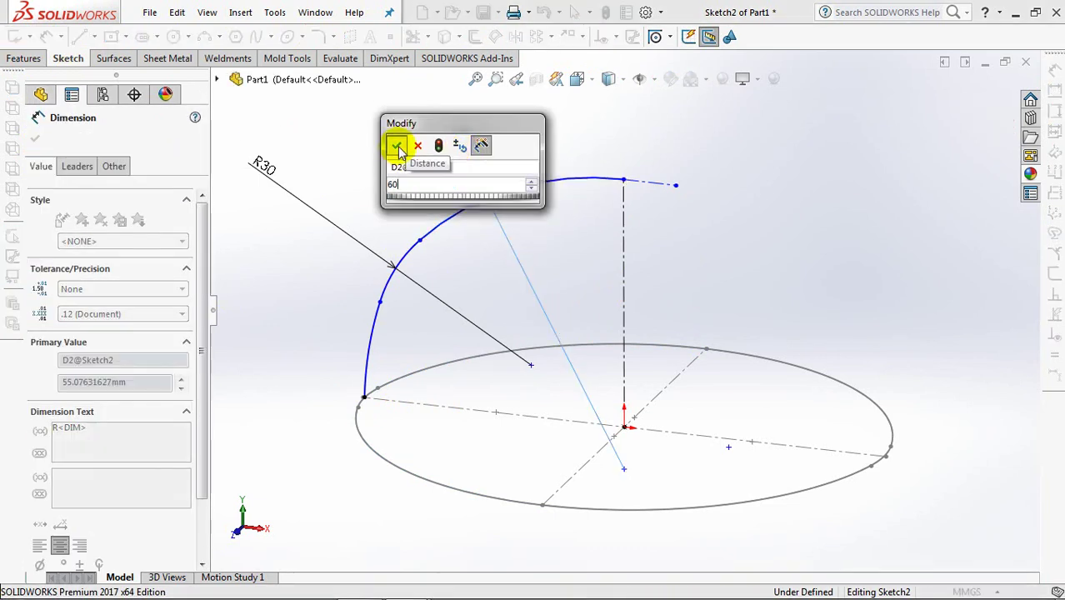
left_click(397, 146)
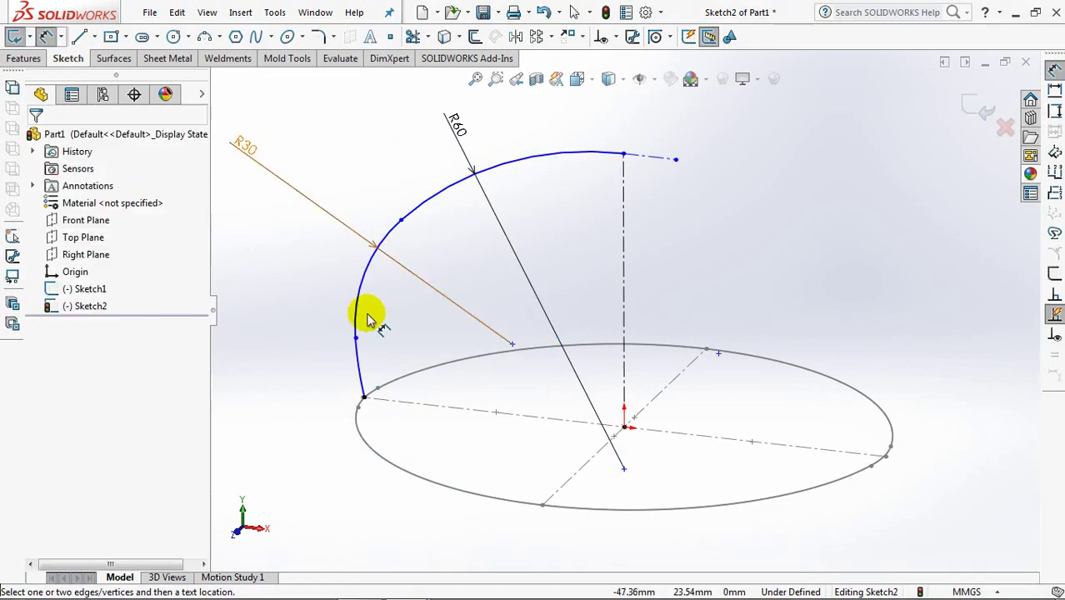
left_click(359, 357)
left_click(285, 363)
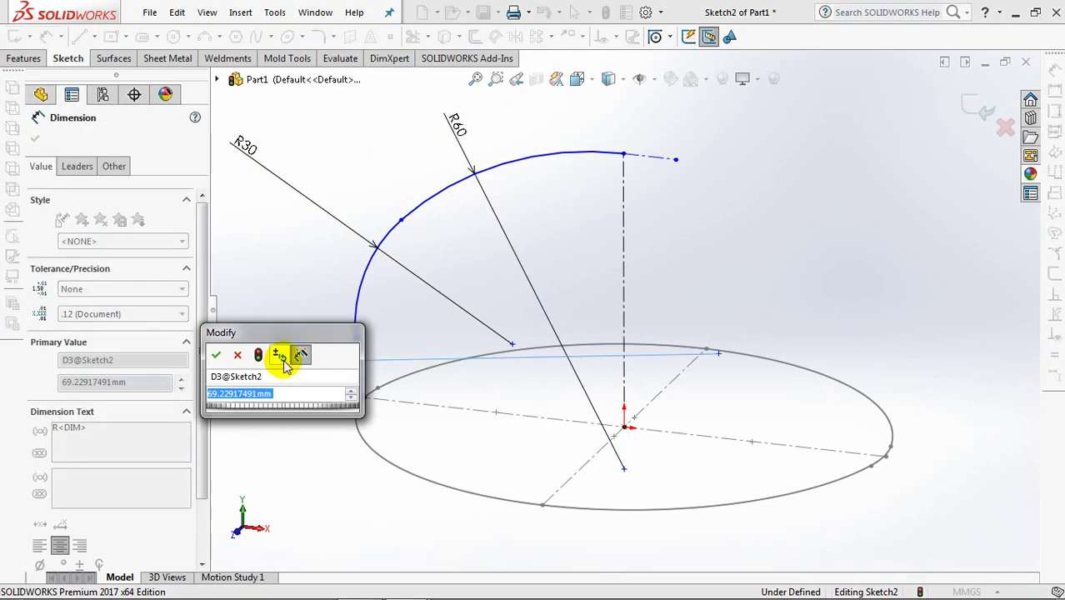
type("100")
left_click(216, 355)
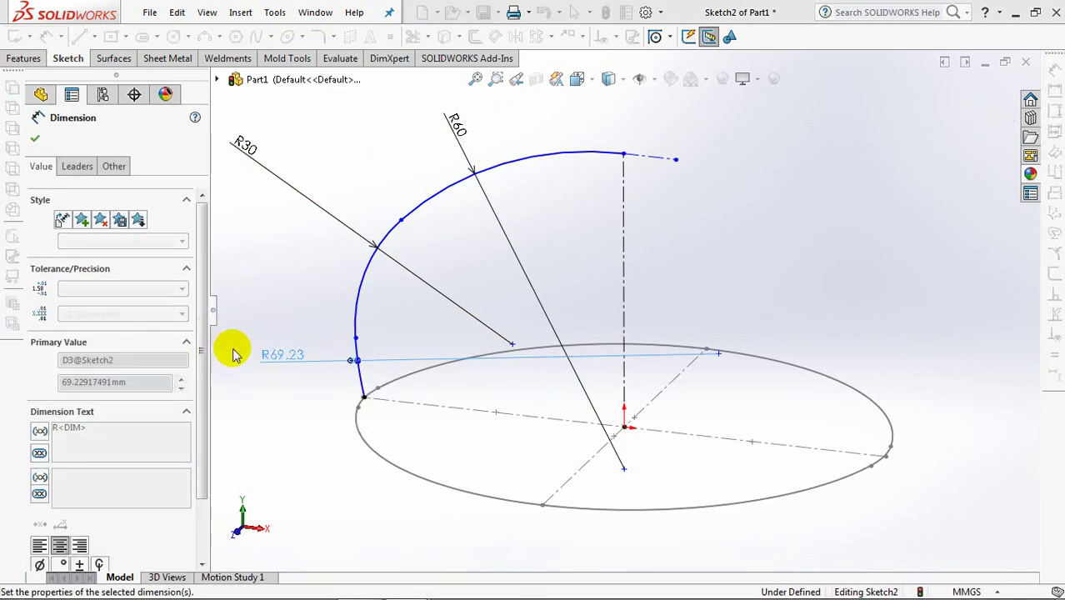
Drag the arcs' junction point to reshape the profile and dimension its height to 40
key("ctrl+1")
right_click(379, 172)
left_click(409, 215)
left_click_drag(492, 284, 550, 298)
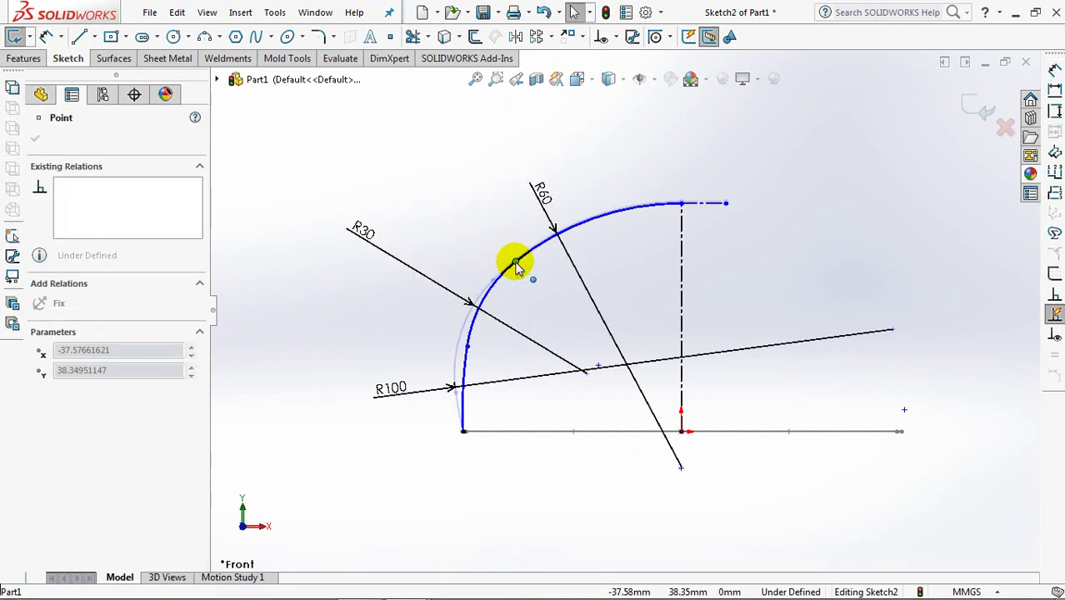
left_click(477, 226)
left_click(706, 282)
left_click(683, 431)
left_click(752, 350)
type("40")
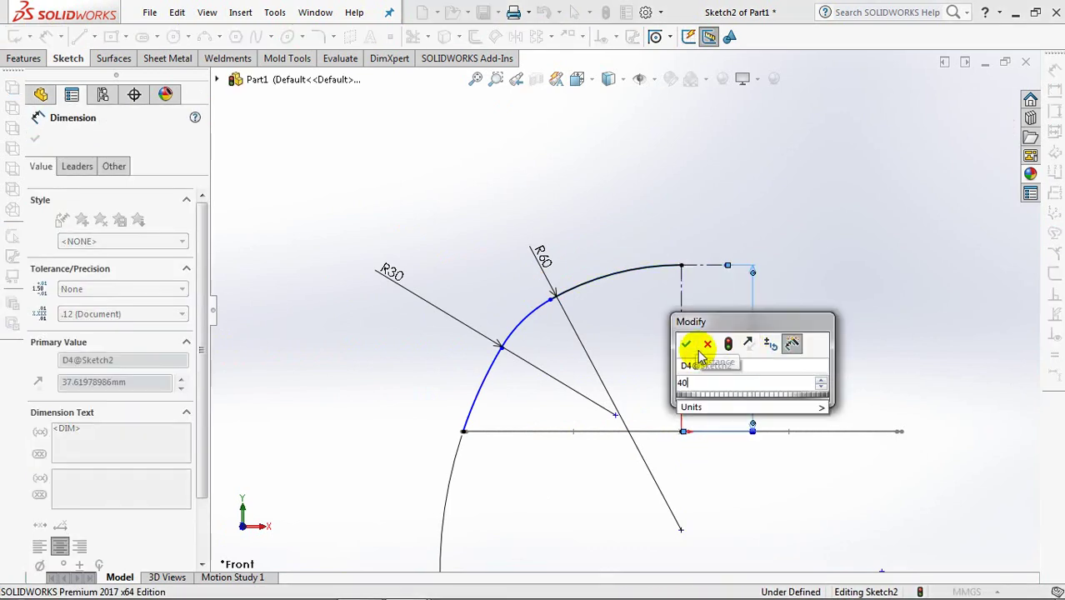
left_click(686, 343)
Draw a construction line from the arc's lower end to the arc junction at 60° to the base
scroll(680, 417, "down", 3)
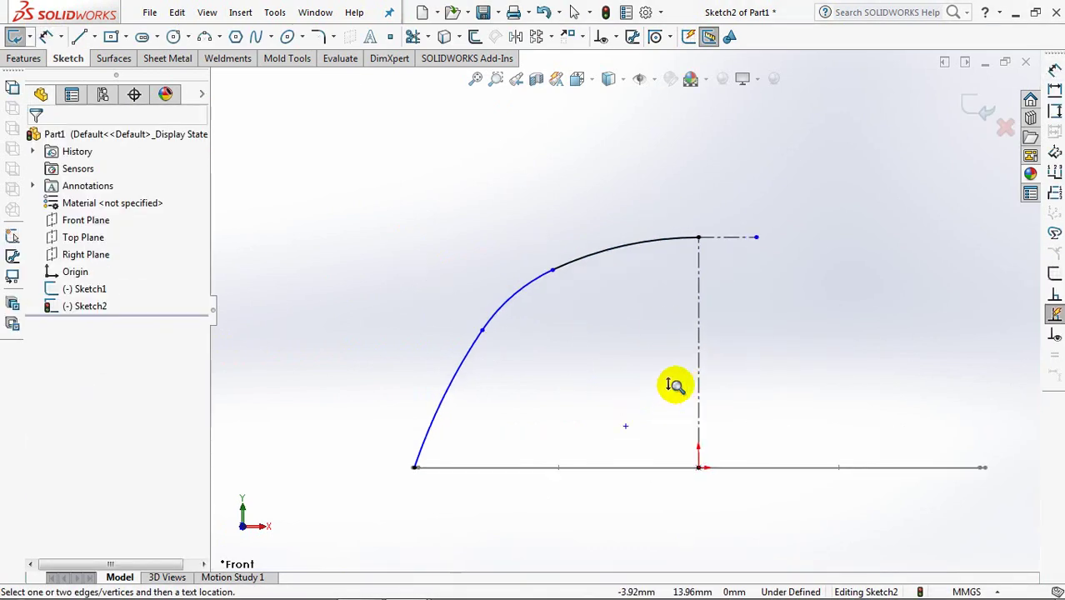
left_click(93, 36)
left_click(125, 74)
left_click(387, 409)
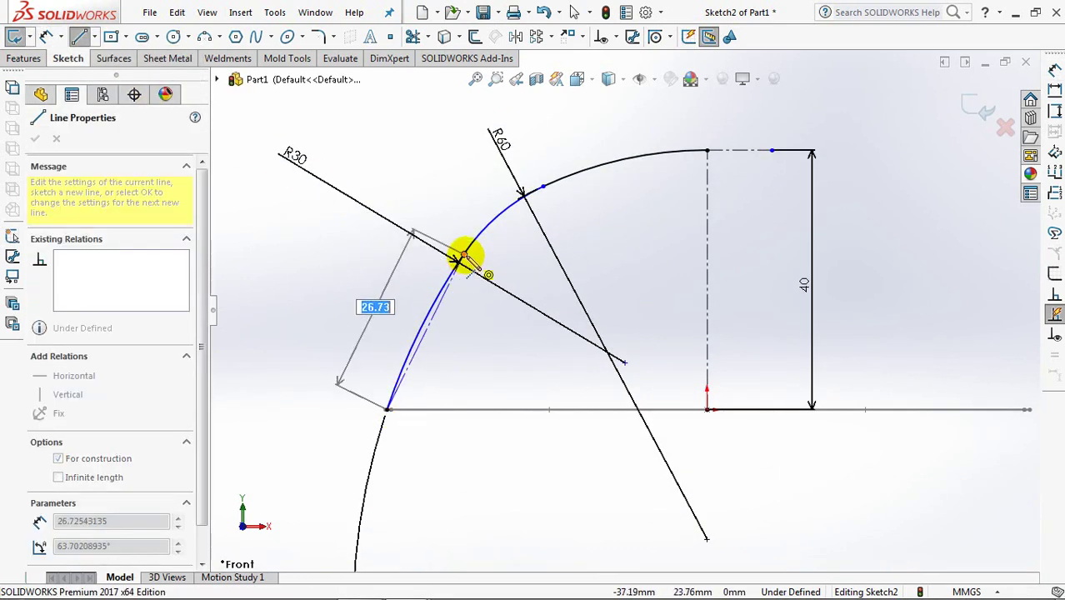
left_click(459, 261)
key("Escape")
key("Escape")
left_click(434, 327)
left_click(504, 409)
left_click(517, 350)
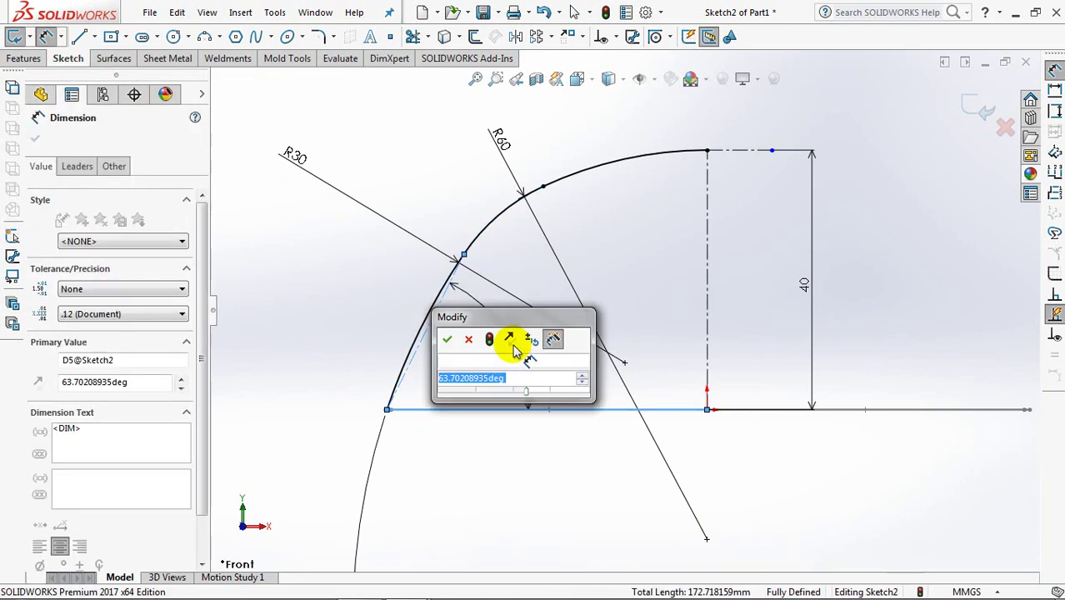
type("60")
left_click(447, 339)
left_click(369, 310)
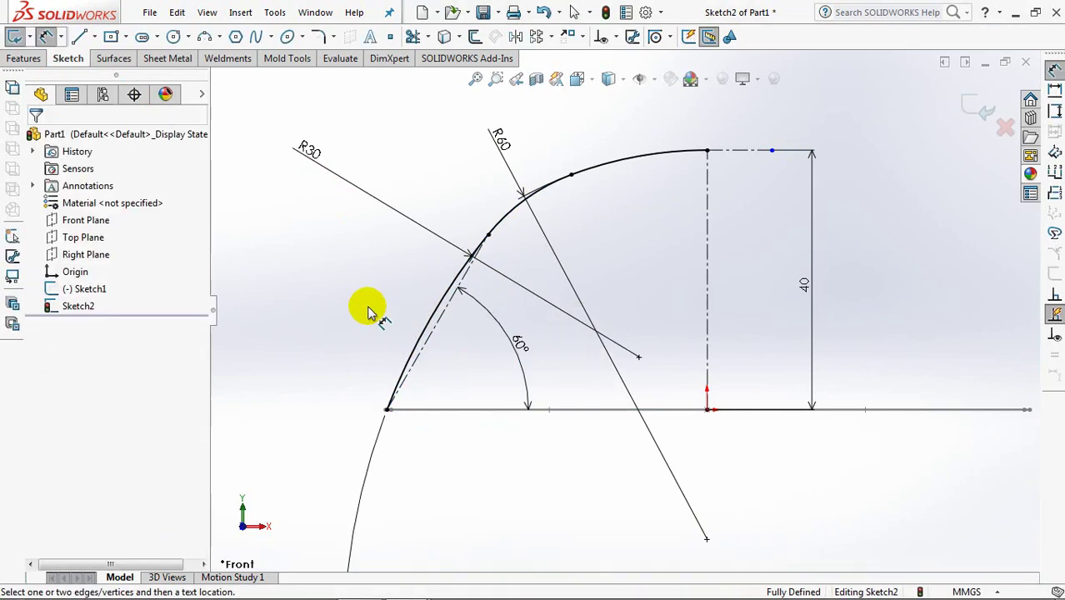
Mirror the three profile arcs about the vertical centerline
left_click(516, 38)
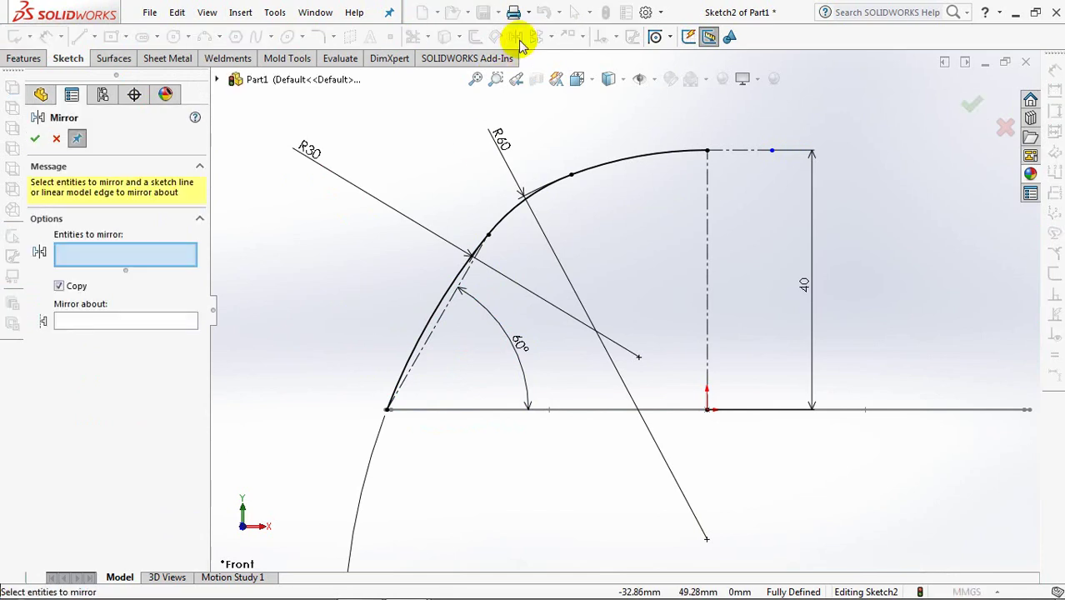
left_click(435, 312)
left_click(498, 215)
left_click(609, 171)
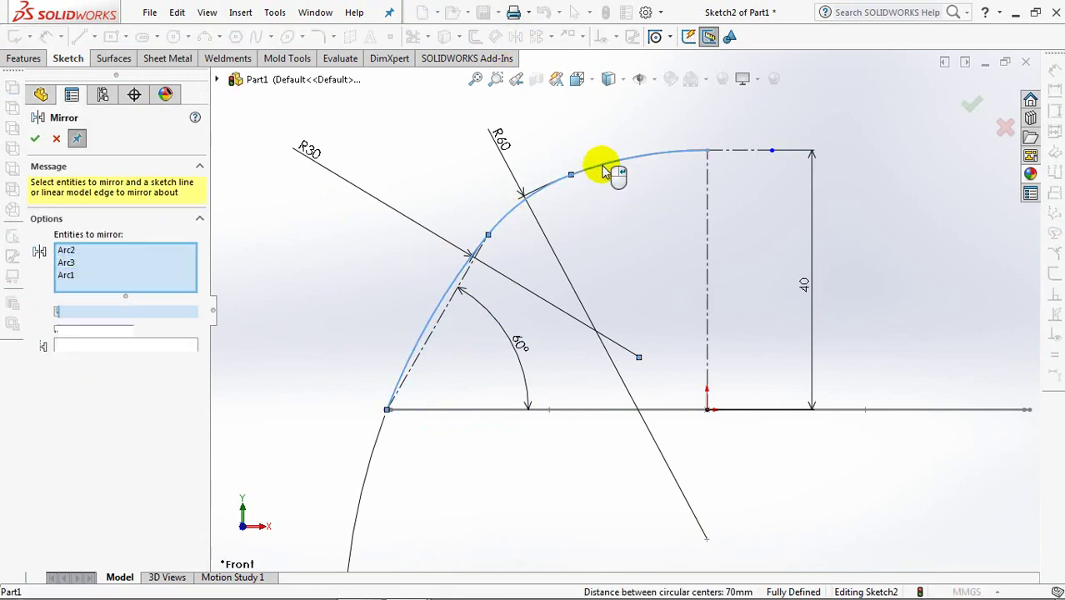
left_click(707, 212)
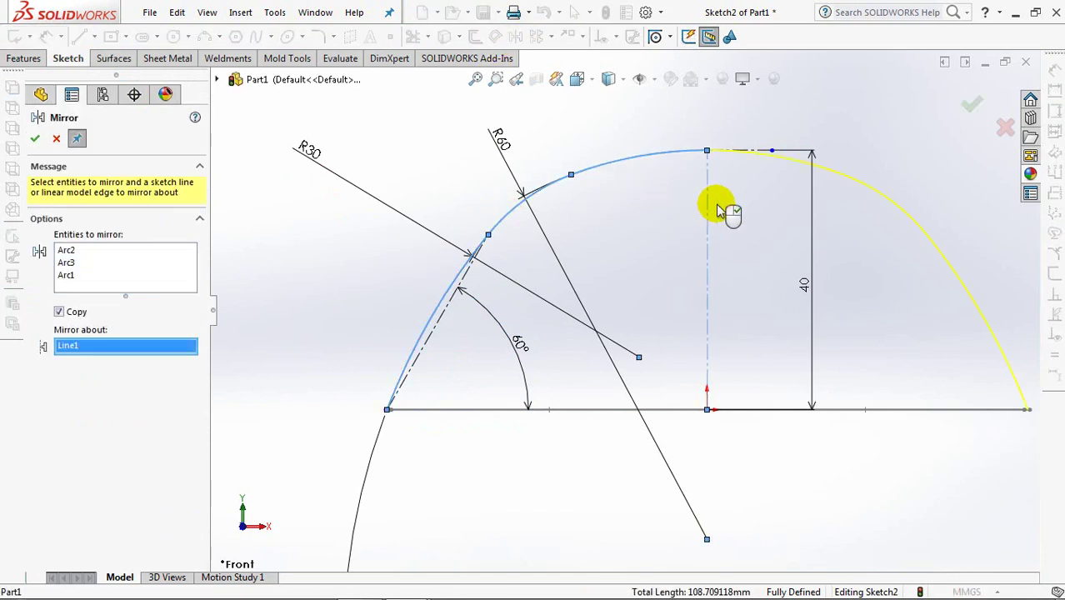
left_click(978, 108)
left_click(964, 111)
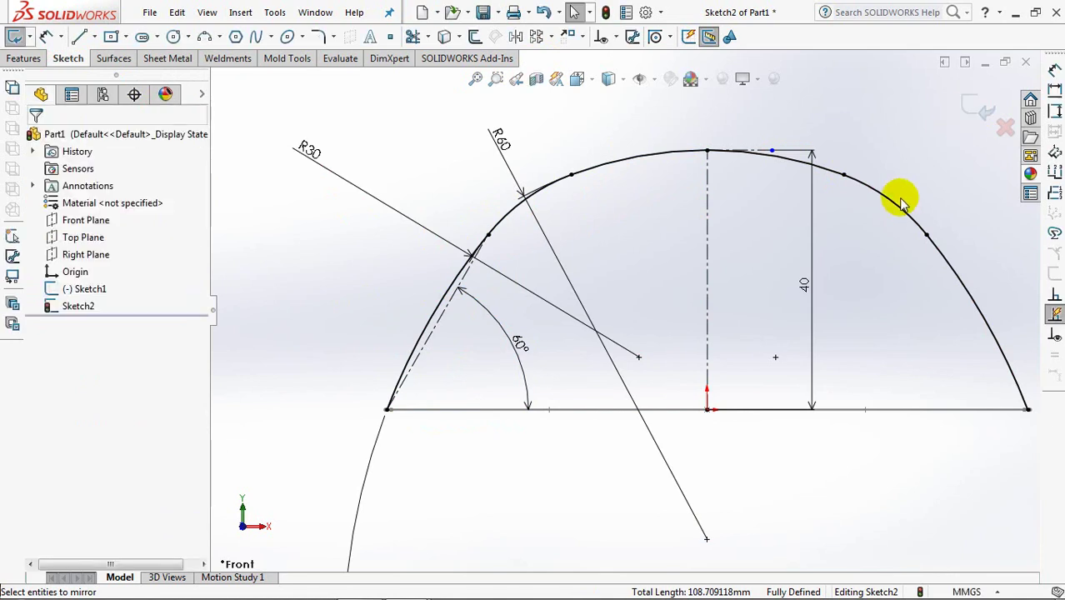
Exit the profile sketch and return to the isometric view
middle_click_drag(908, 136, 879, 182)
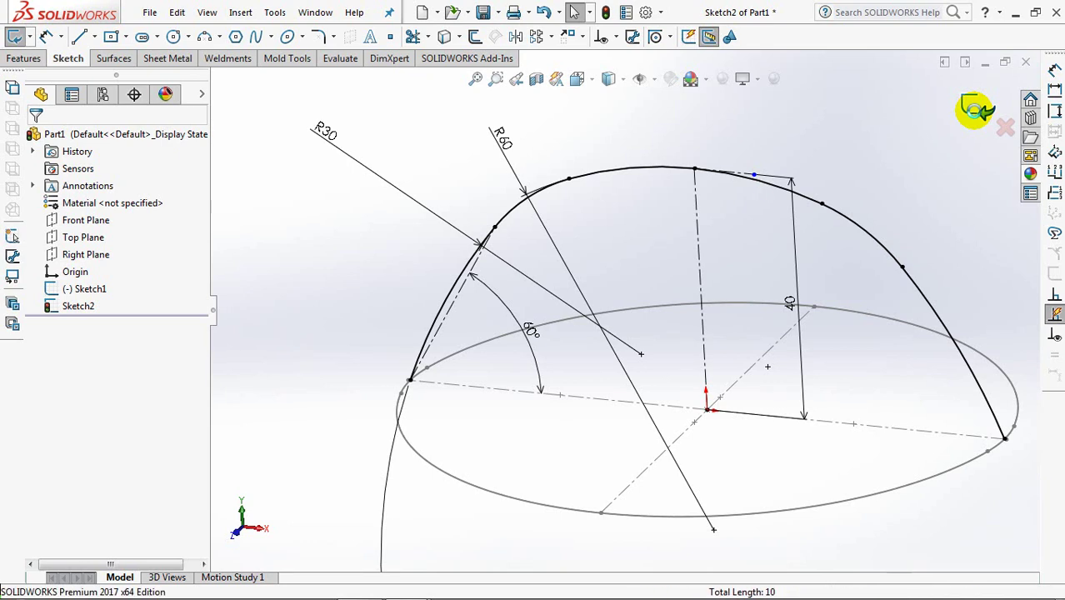
left_click(977, 108)
middle_click_drag(940, 136, 875, 290)
key("ctrl+7")
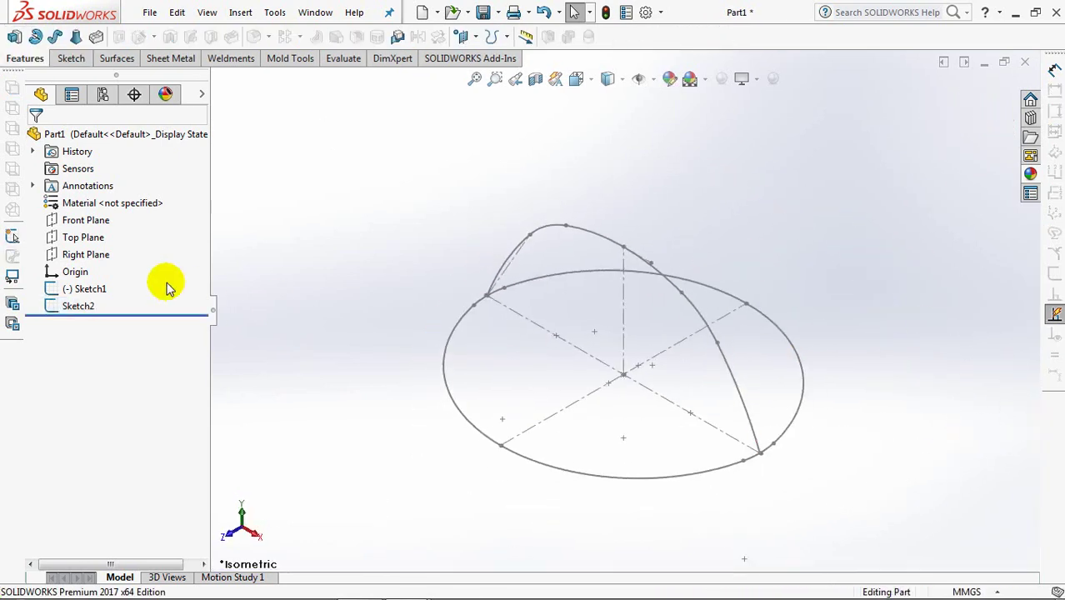
On the Right Plane, sketch a vertical centerline from the origin and a horizontal construction line at its top
left_click(85, 254)
left_click(107, 236)
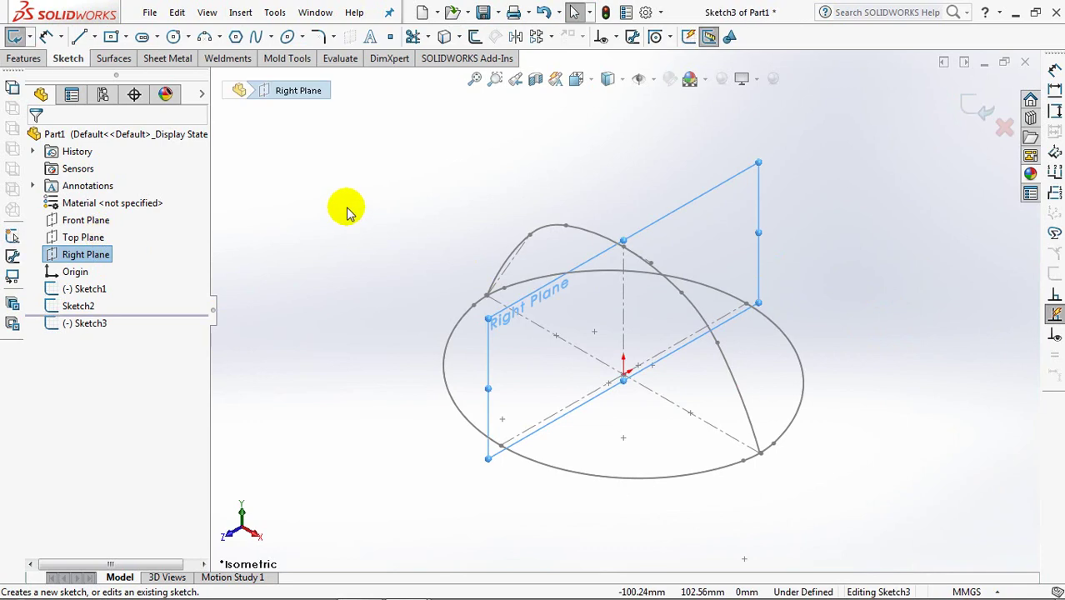
left_click(94, 38)
left_click(92, 72)
left_click(624, 435)
left_click(623, 186)
left_click(739, 186)
right_click(744, 186)
left_click(750, 201)
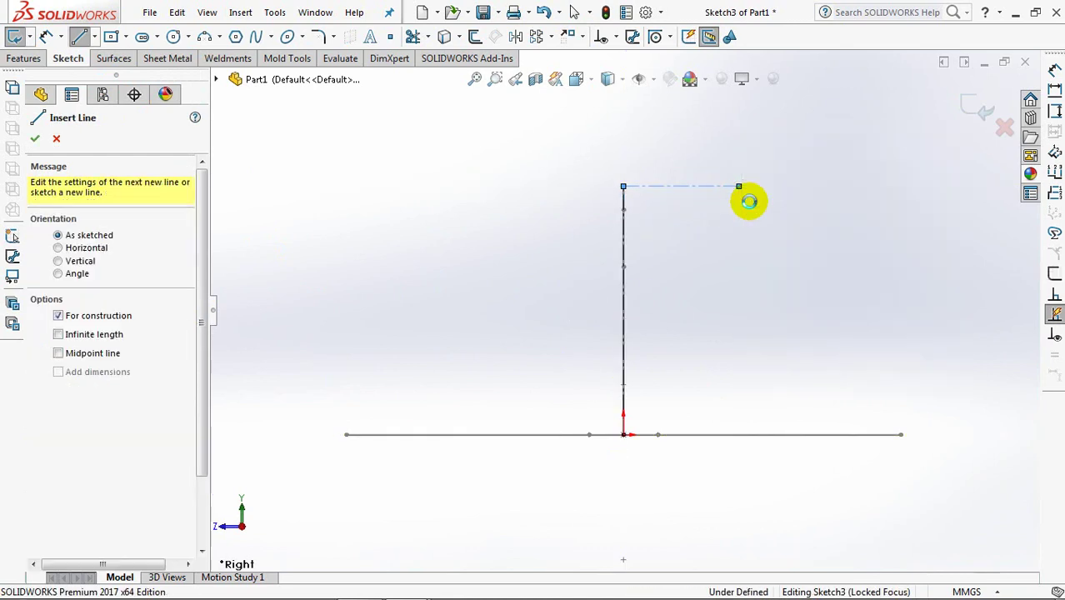
Draw two connected 3-point arcs from the base line's left end up to the centerline top
left_click(204, 36)
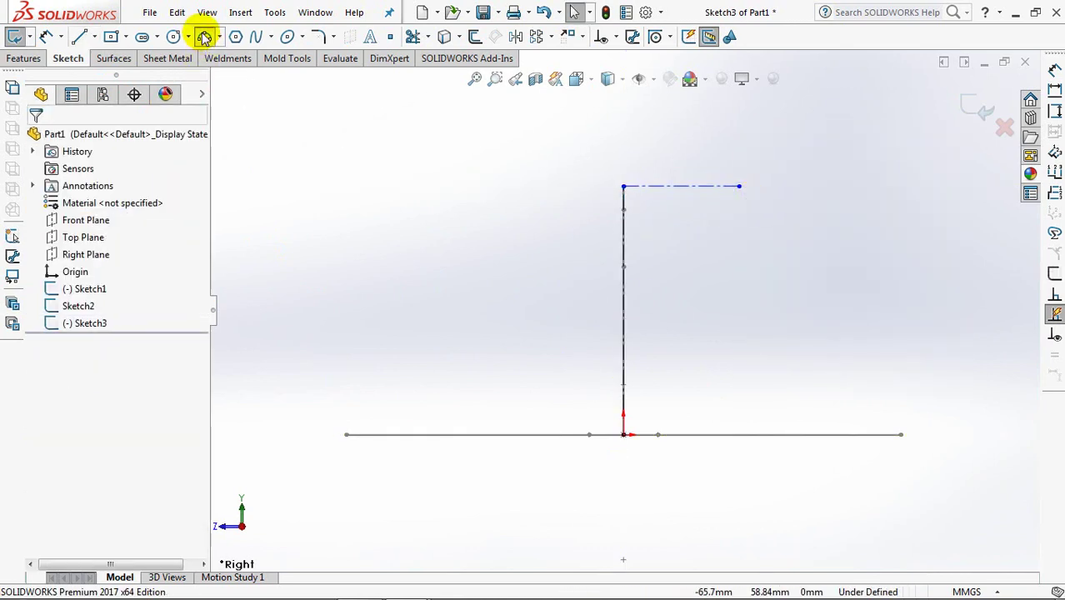
left_click(349, 436)
left_click(426, 311)
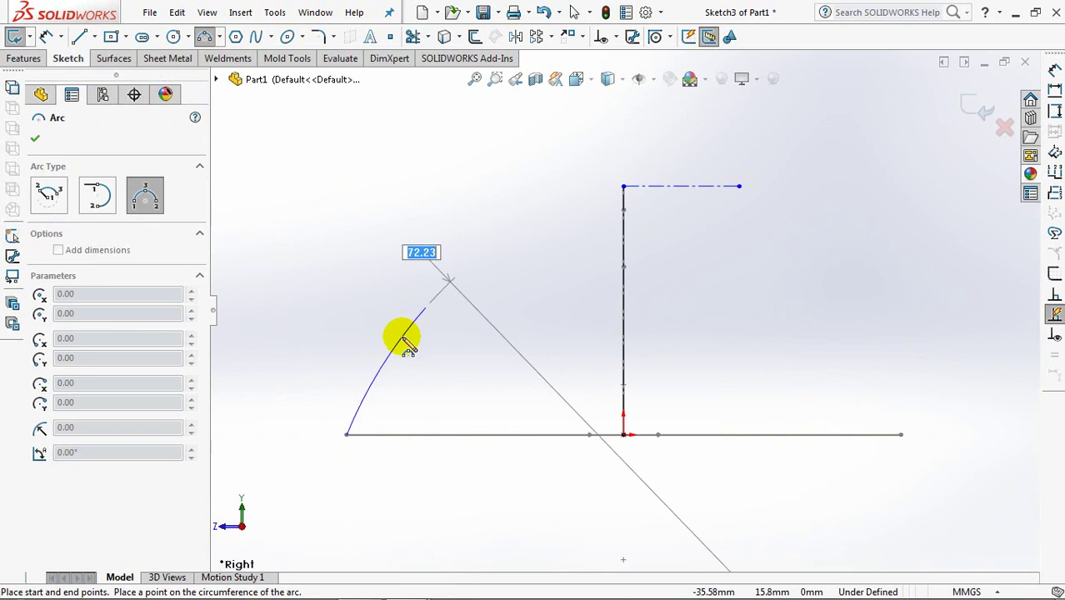
left_click(623, 186)
left_click(426, 310)
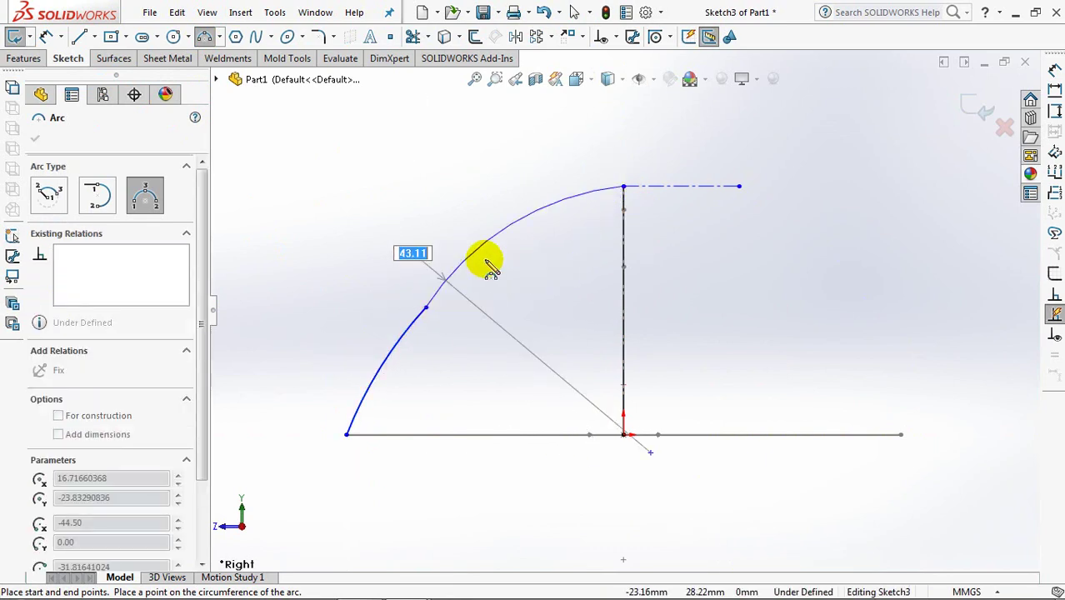
left_click(504, 244)
right_click(510, 243)
left_click(518, 250)
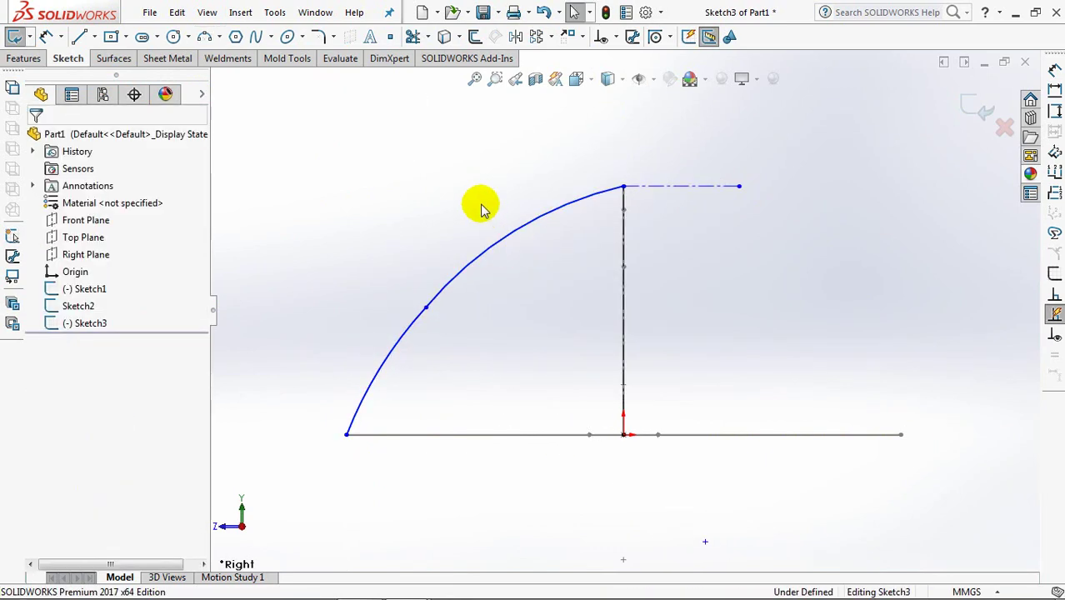
Add a Pierce relation between the arc's lower endpoint and the base ellipse
mouse_move(489, 192)
middle_mouse_down()
mouse_move(460, 218)
mouse_move(467, 238)
middle_mouse_up()
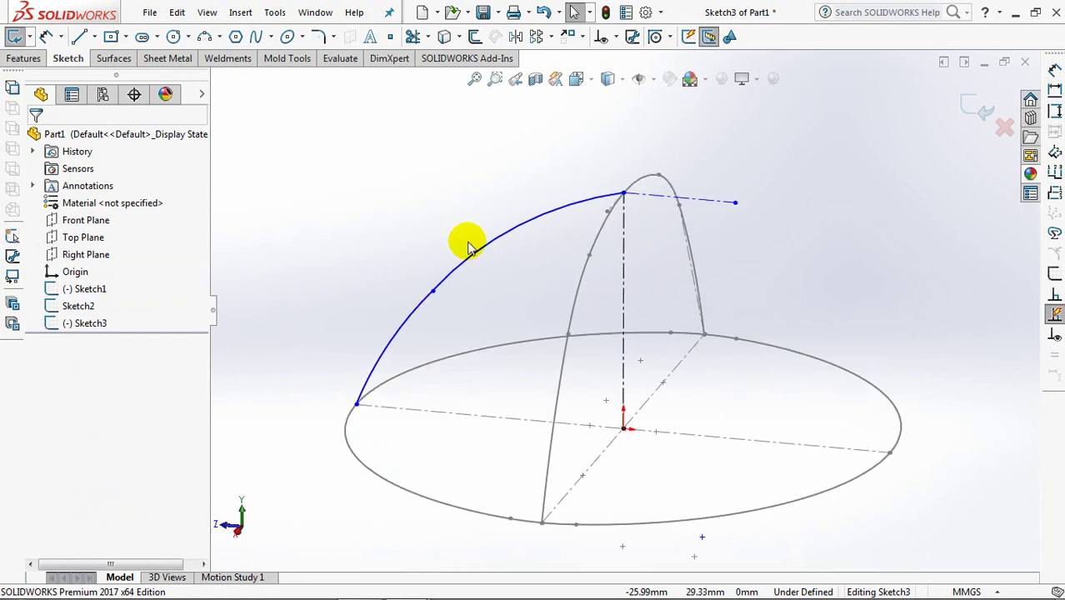
left_click(615, 36)
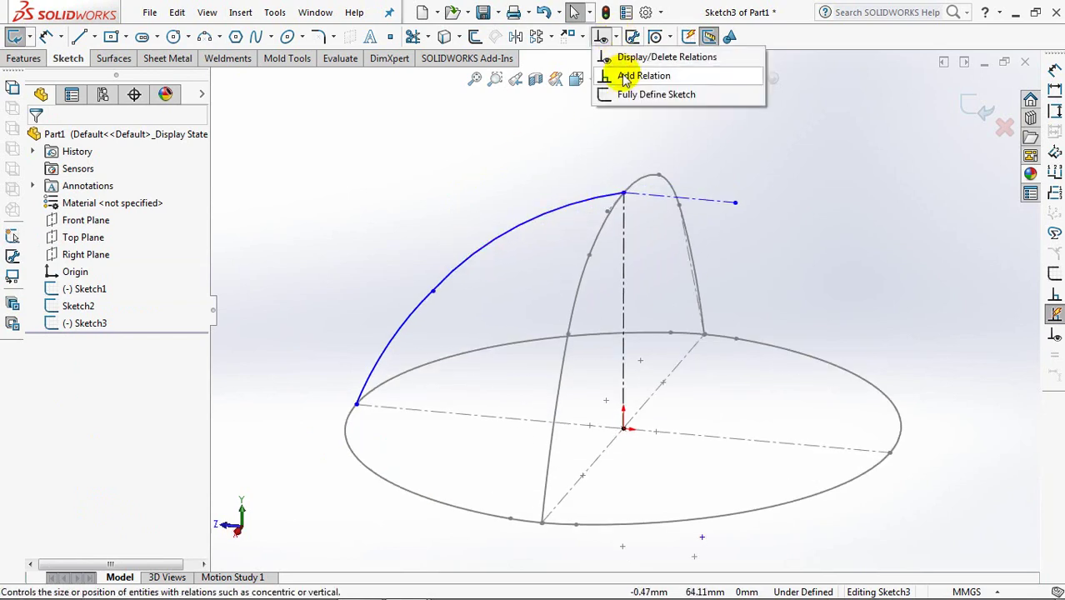
left_click(627, 73)
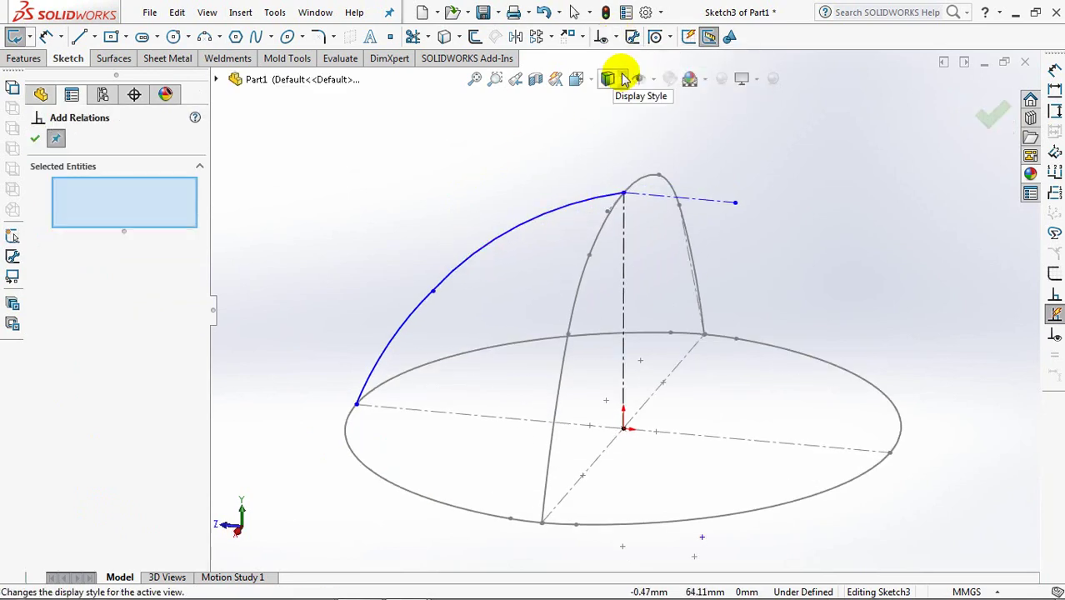
left_click(356, 406)
left_click(349, 419)
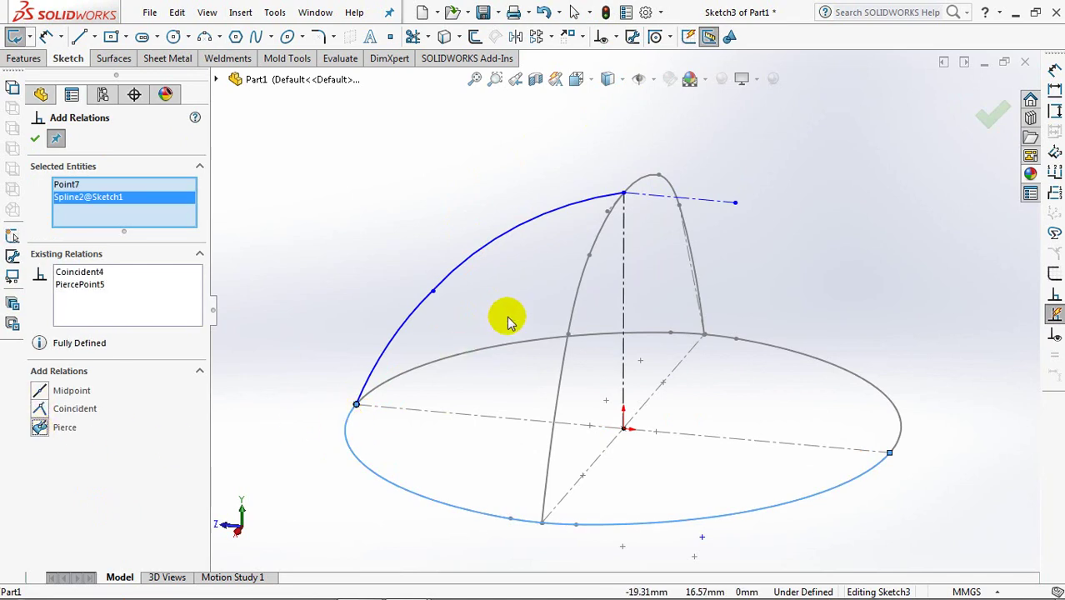
Make the arcs' top point coincident with the dome profile arc, and the two arcs tangent
left_click(625, 195)
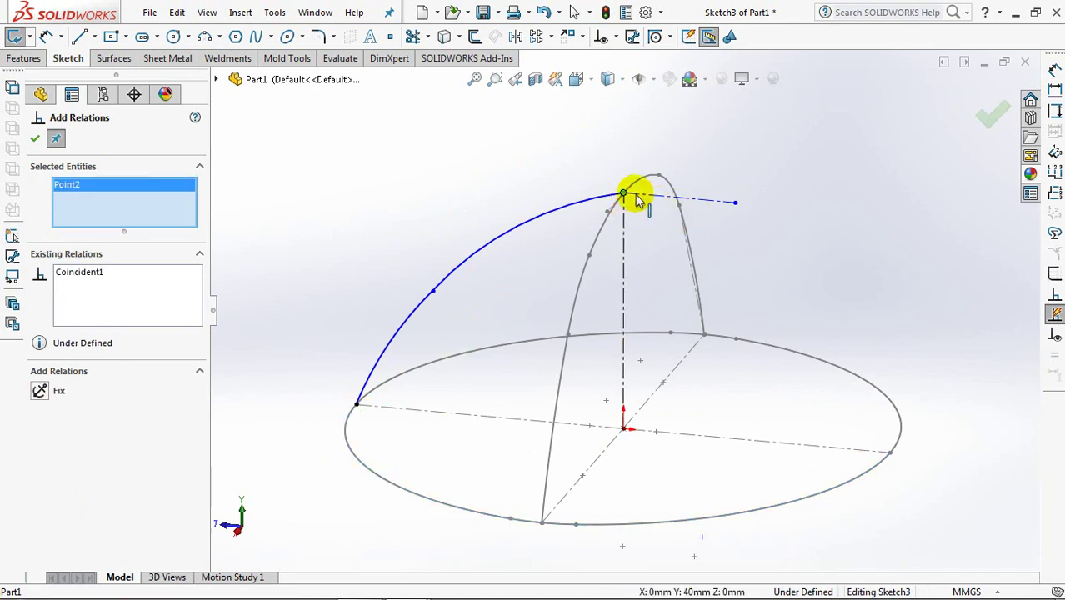
left_click(636, 188)
left_click(39, 409)
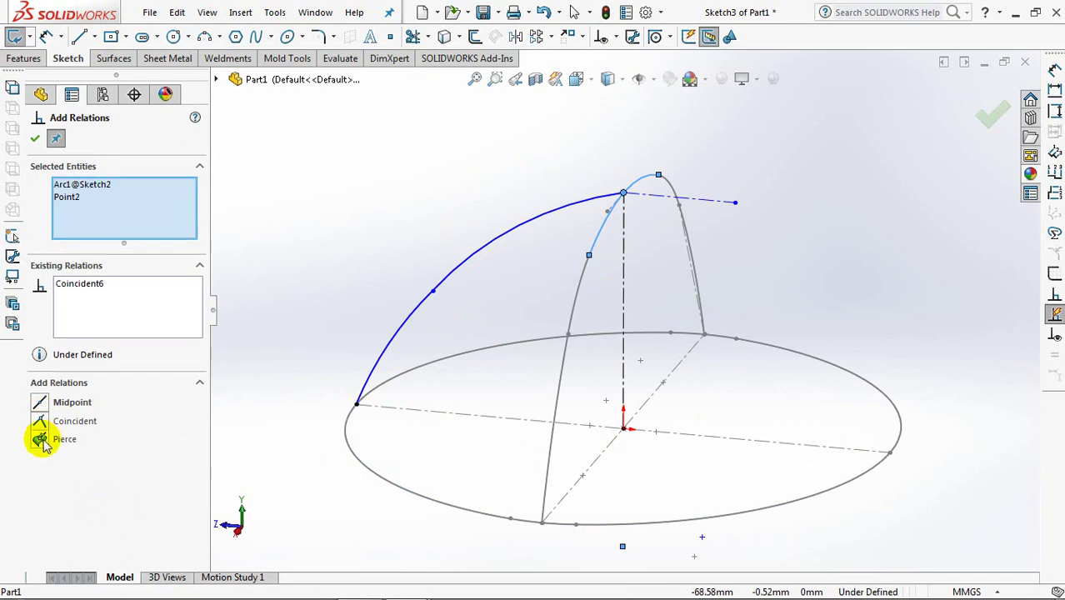
left_click(405, 315)
left_click(454, 265)
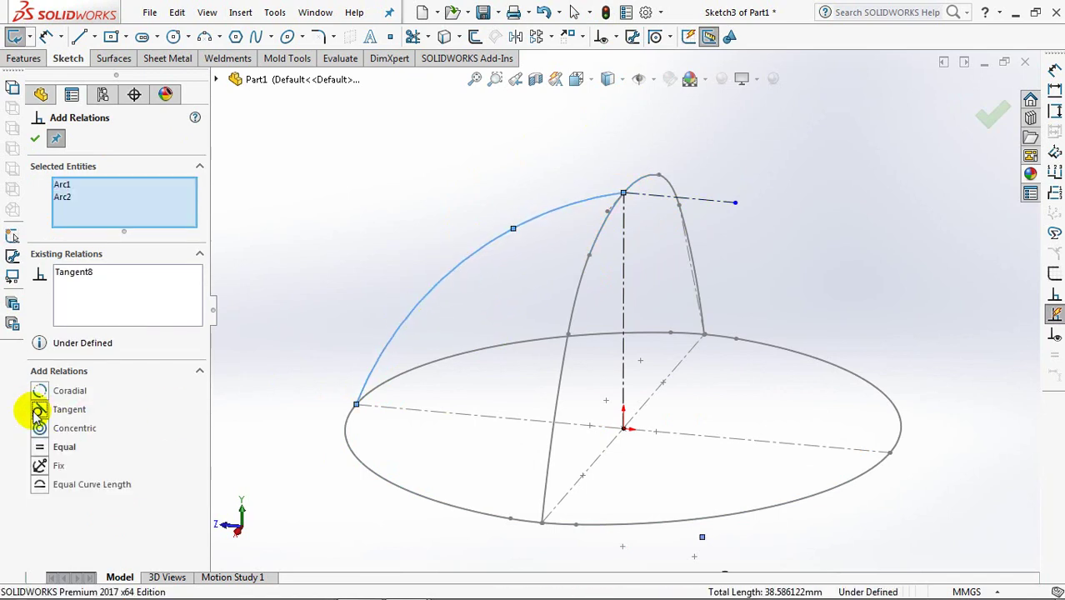
left_click(34, 140)
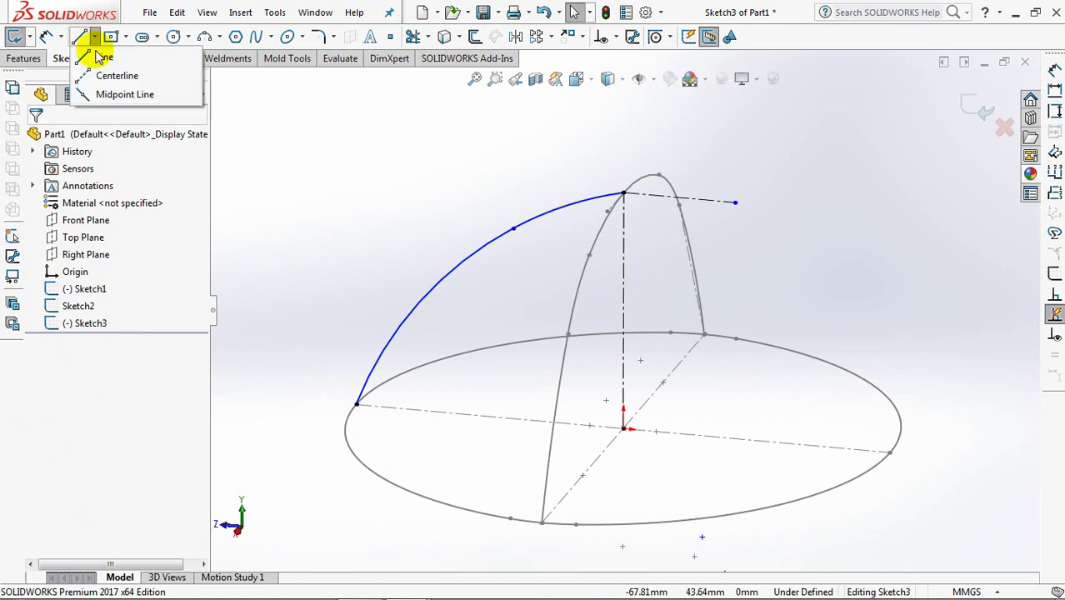
Dimension the new construction line at 60° to the base line
key("l")
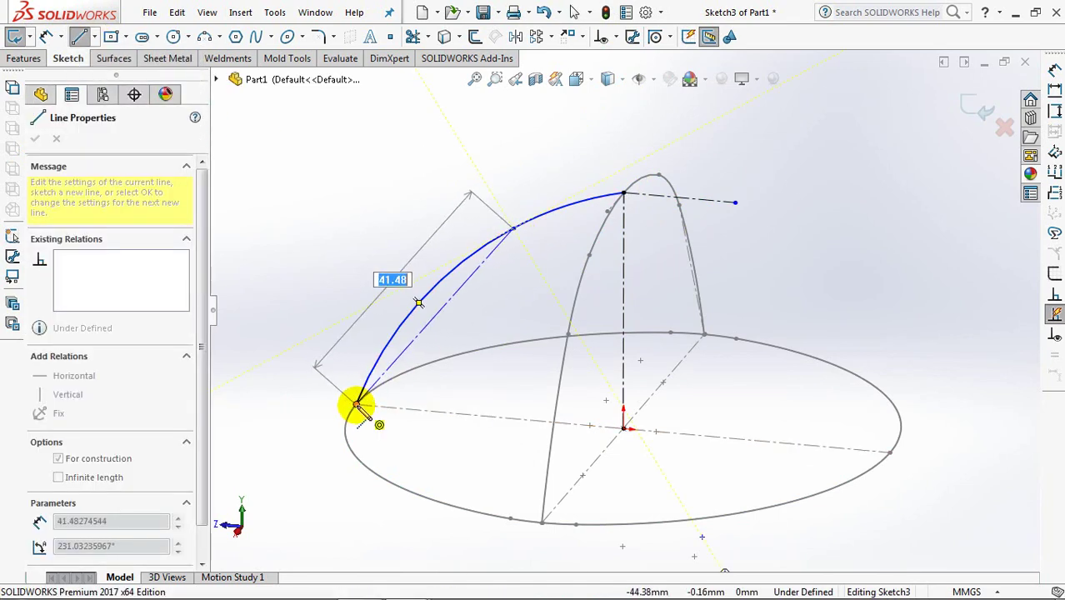
right_click(358, 404)
left_click(385, 410)
left_click(46, 37)
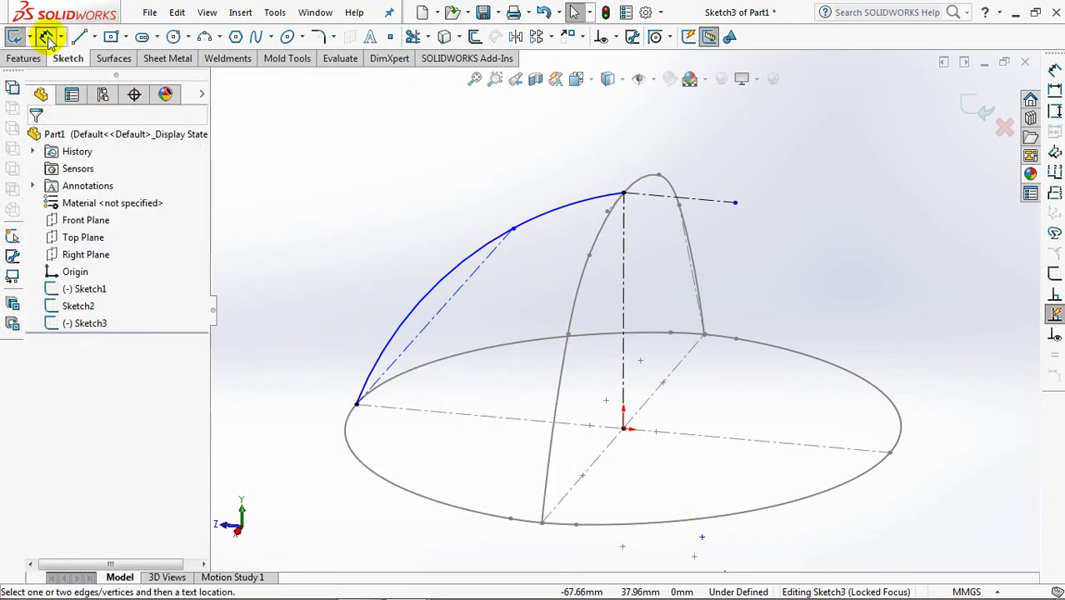
left_click(454, 287)
left_click(447, 416)
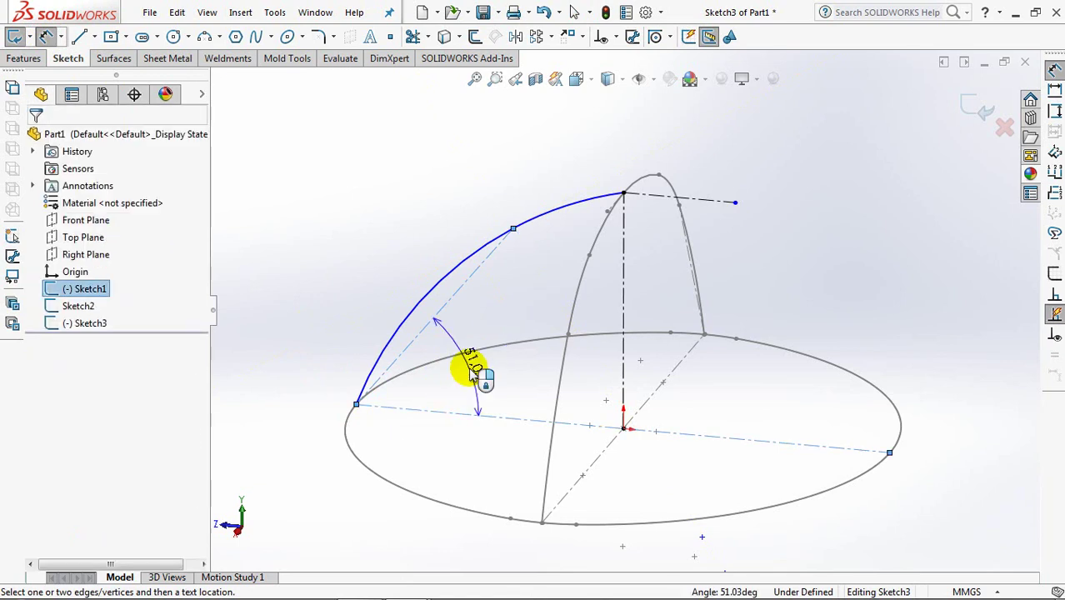
left_click(503, 321)
type("60")
left_click(429, 313)
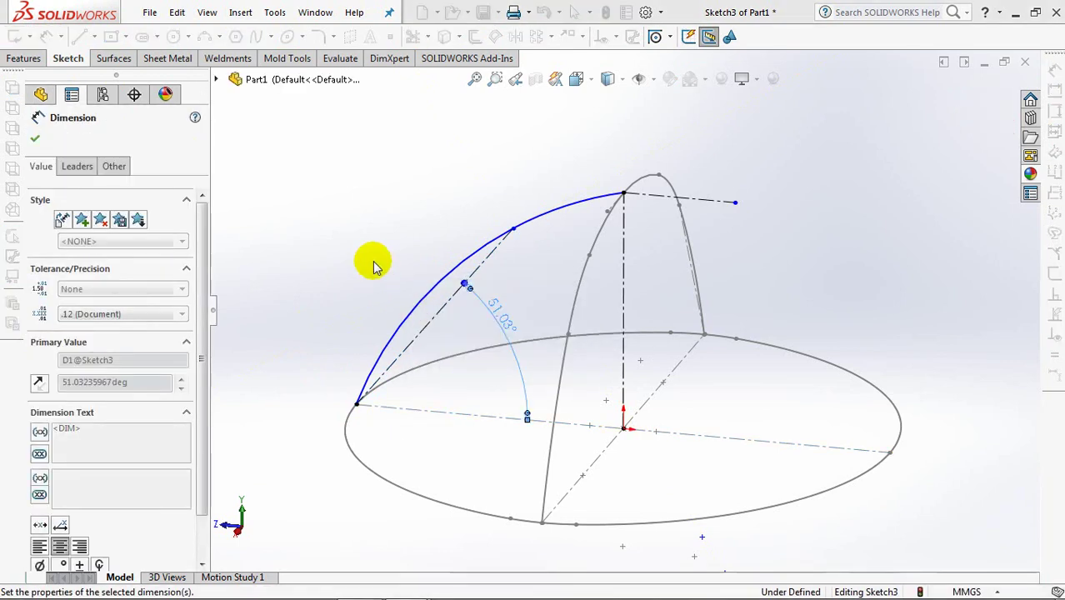
Set the left arc's radius to 100
left_click(370, 313)
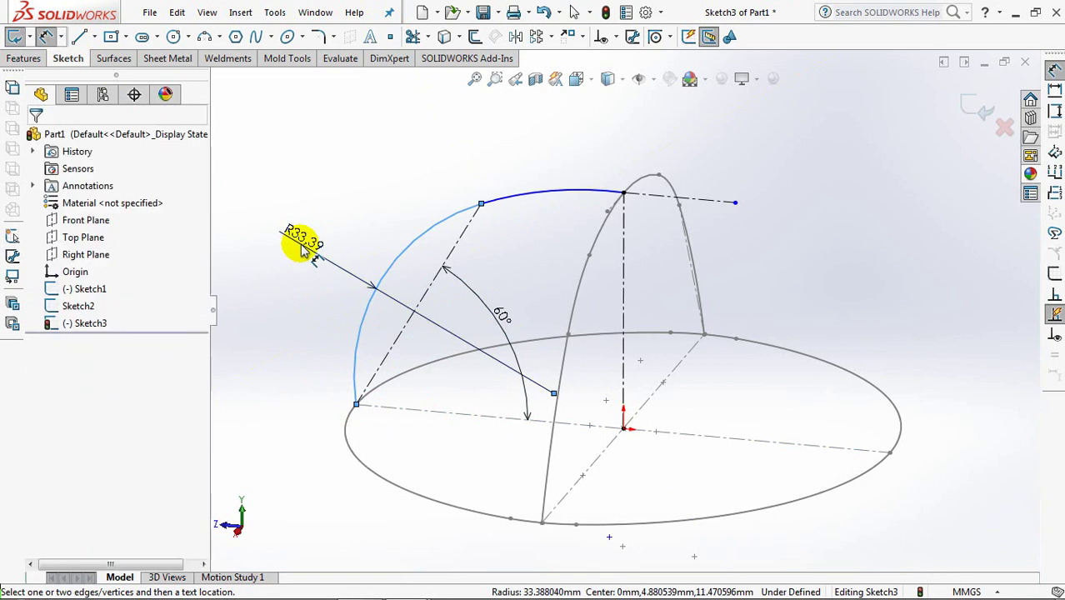
left_click(304, 245)
type("100")
left_click(234, 237)
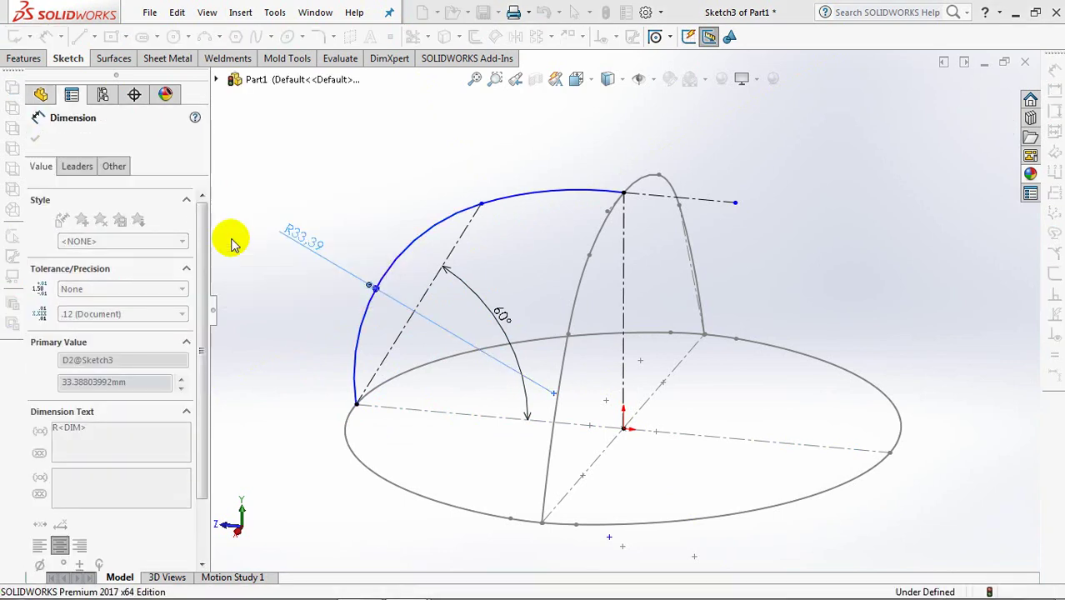
Make the left arc tangent to the top horizontal line
left_click(609, 36)
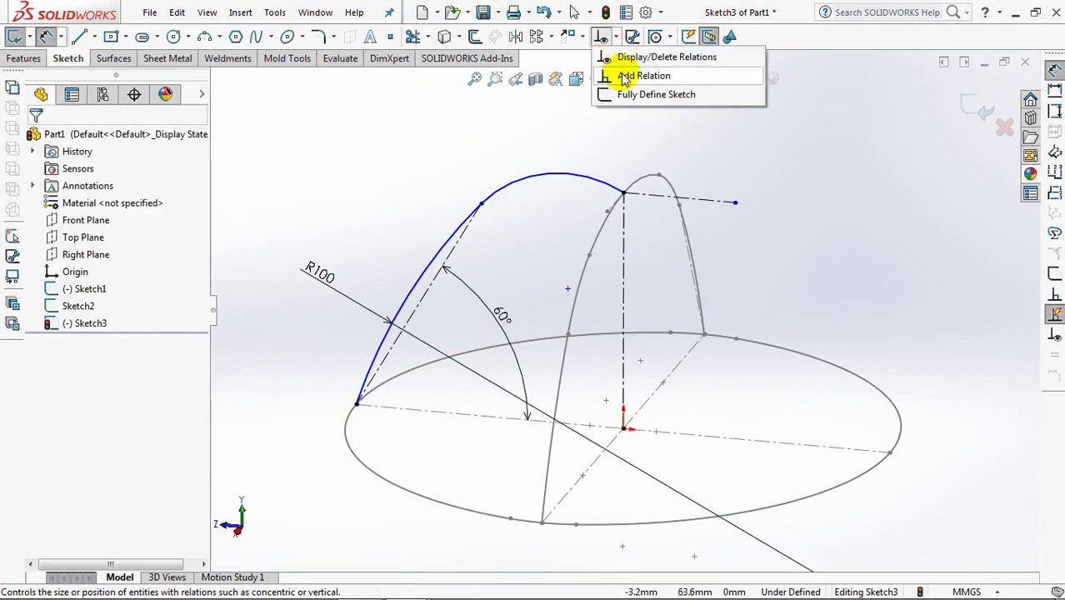
left_click(626, 73)
left_click(561, 181)
left_click(707, 200)
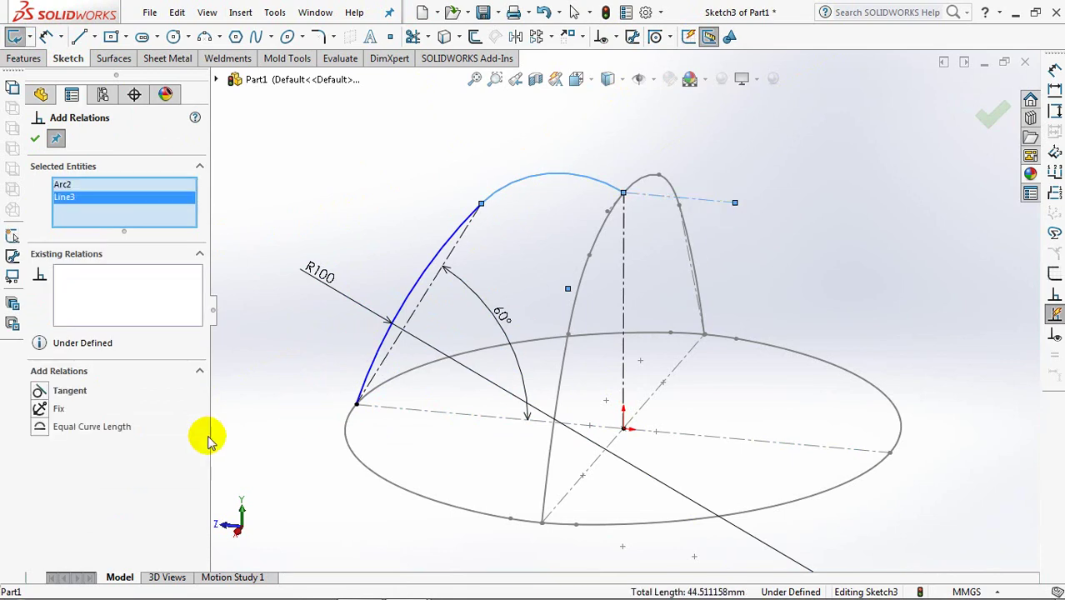
left_click(40, 392)
left_click(34, 139)
left_click(316, 181)
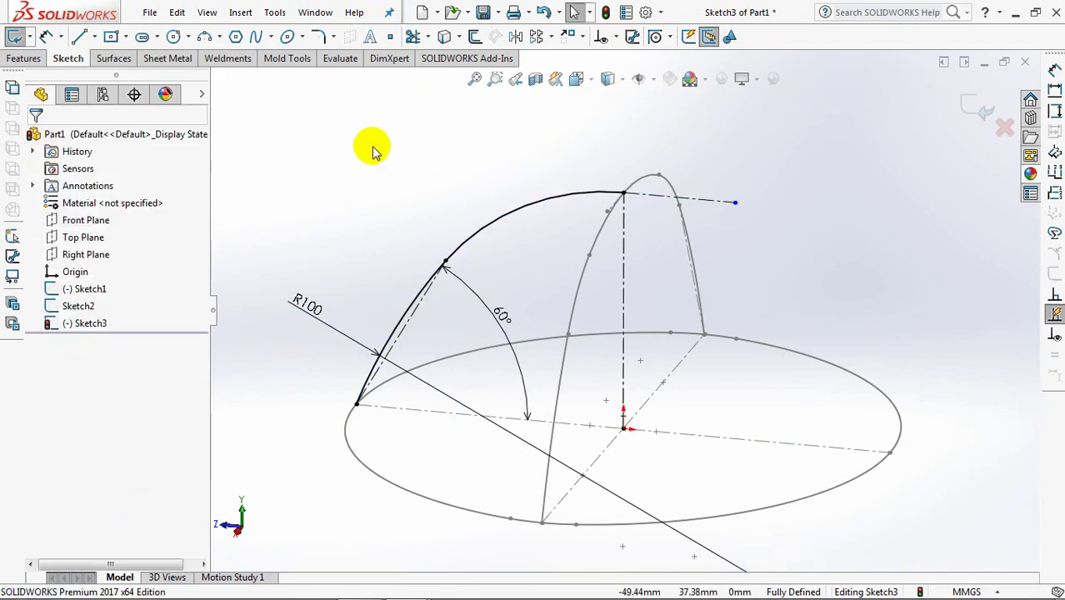
left_click(516, 36)
Mirror the two left arcs about the vertical centerline
left_click(425, 282)
left_click(467, 241)
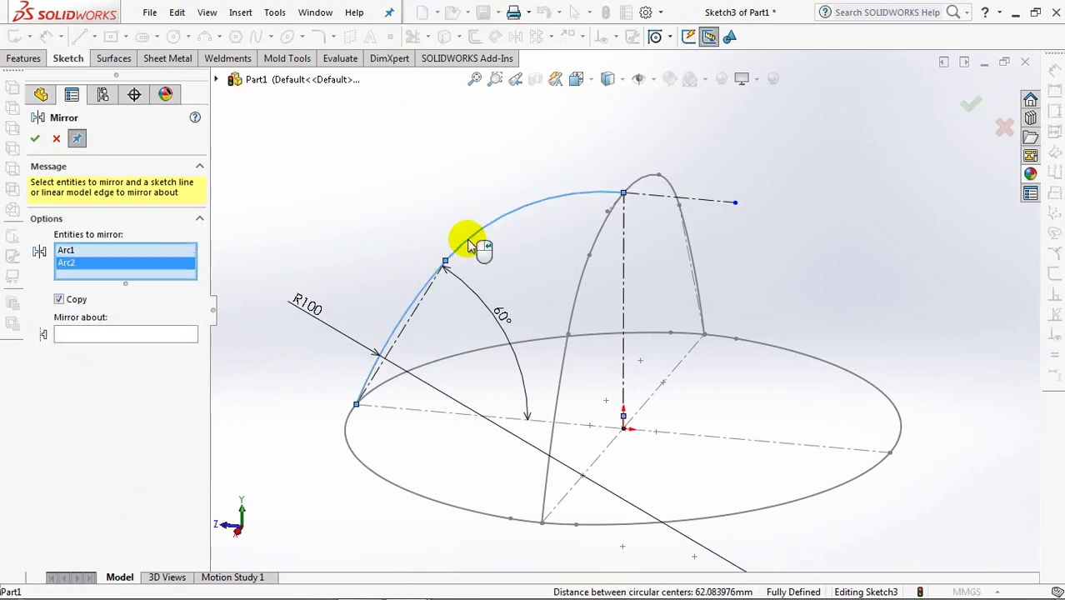
right_click(469, 243)
left_click(623, 265)
left_click(35, 138)
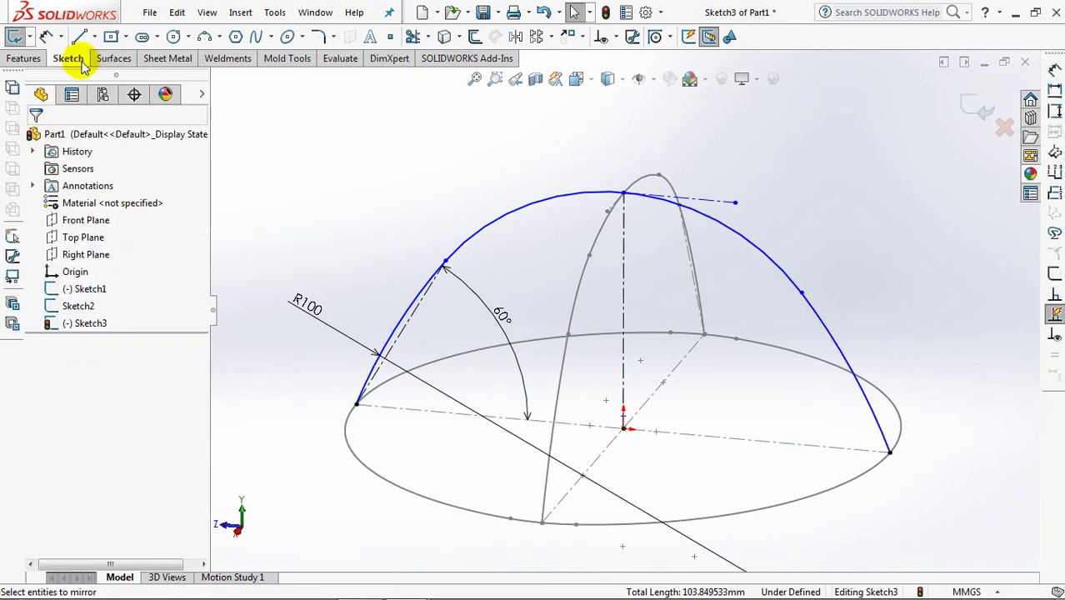
Dimension the top line's height above the origin as 40
left_click(46, 37)
left_click(702, 200)
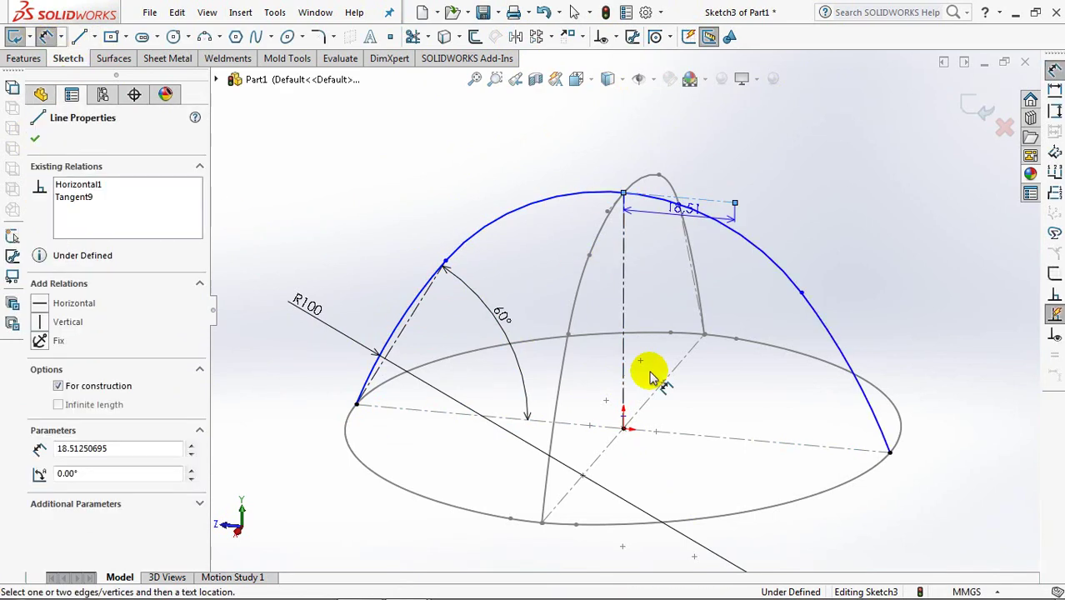
left_click(623, 428)
left_click(945, 328)
left_click(886, 315)
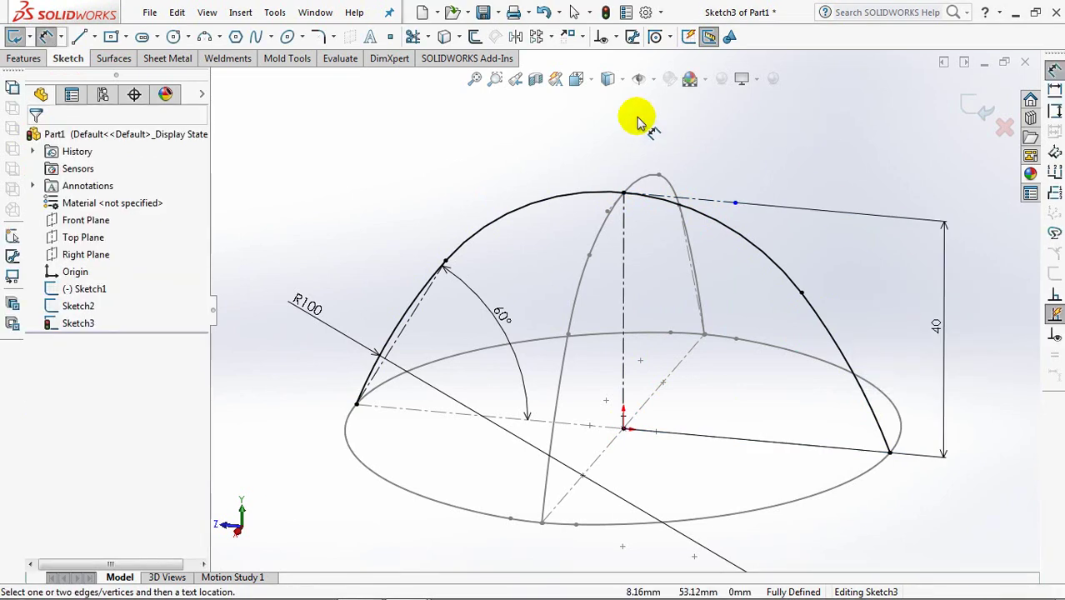
Fit the left, top and right arcs into one spline and exit the sketch
left_click(276, 13)
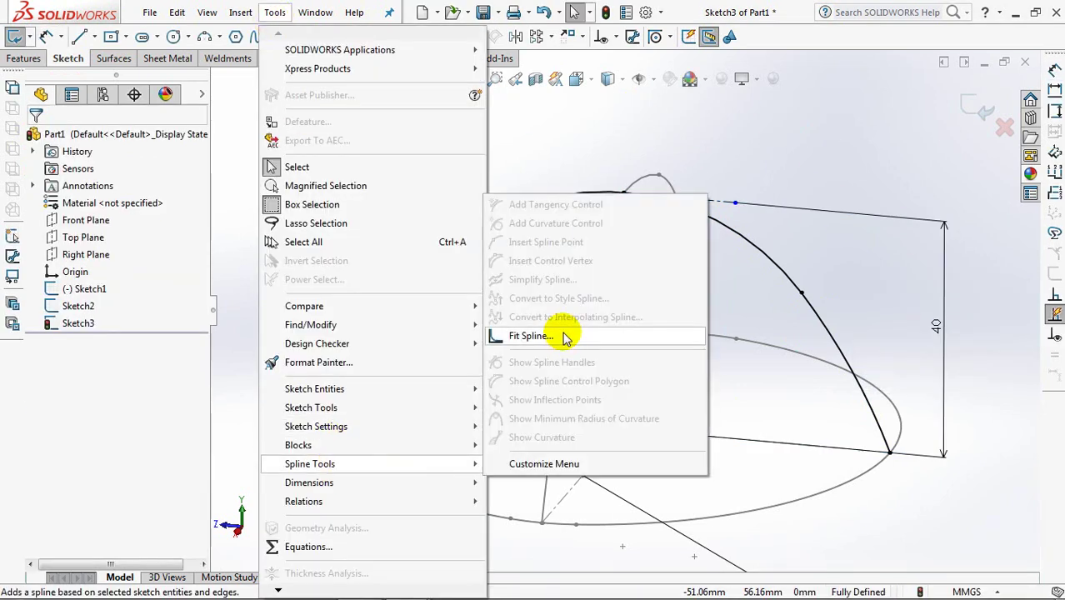
left_click(557, 336)
left_click(403, 315)
left_click(717, 227)
left_click(811, 302)
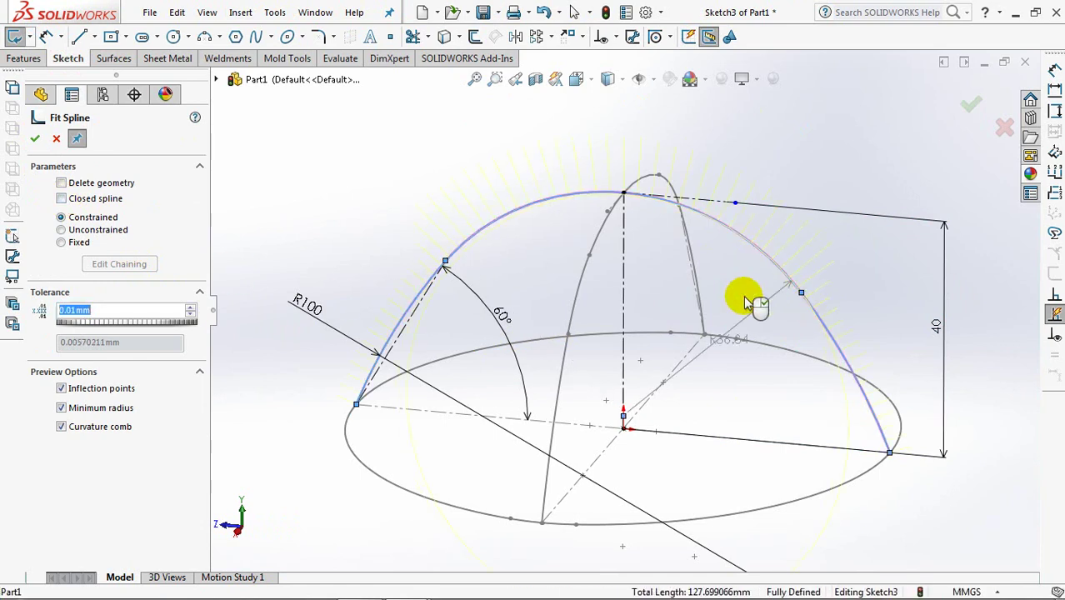
left_click(35, 143)
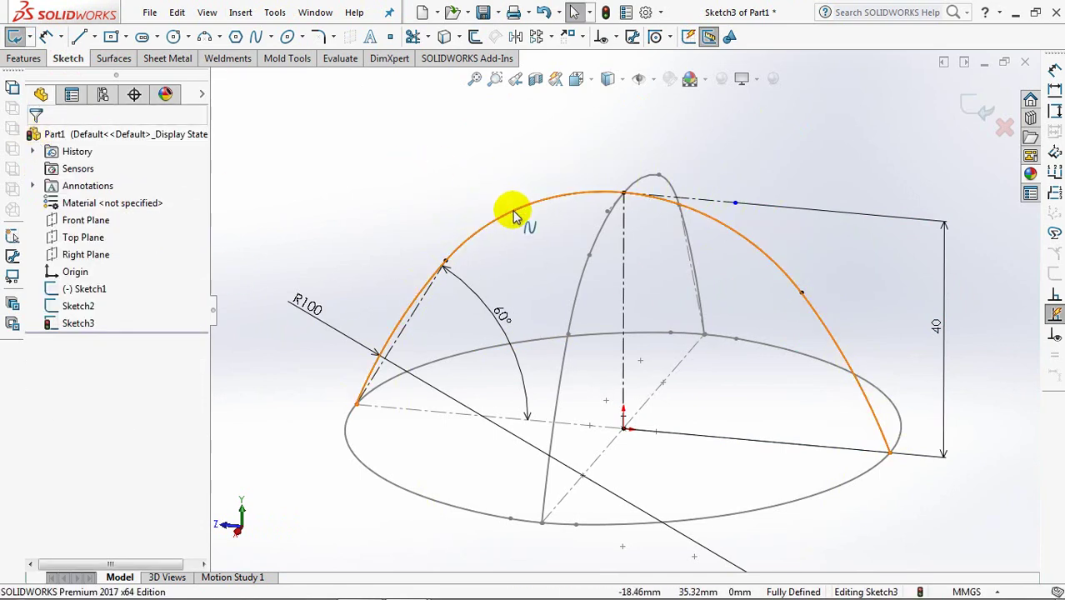
left_click(975, 104)
mouse_move(832, 141)
middle_mouse_down()
mouse_move(808, 178)
mouse_move(824, 191)
middle_mouse_up()
scroll(825, 198, "up", 2)
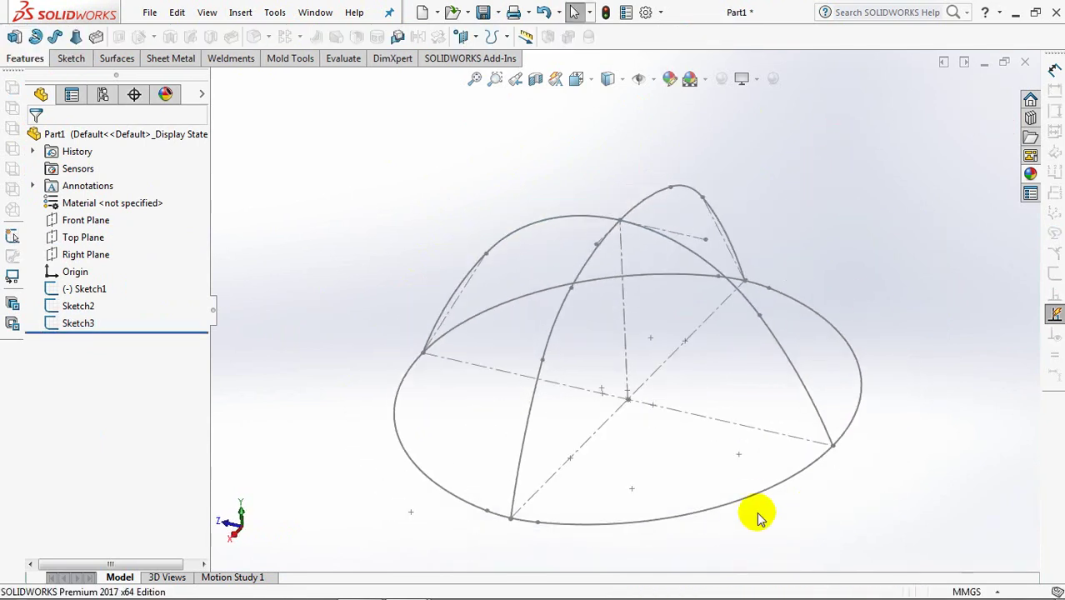
Loft a surface through both base ellipse halves and the arched Sketch3, with Sketch2 as guide curve
mouse_move(914, 388)
middle_mouse_down()
mouse_move(761, 405)
mouse_move(792, 451)
mouse_move(746, 507)
middle_mouse_up()
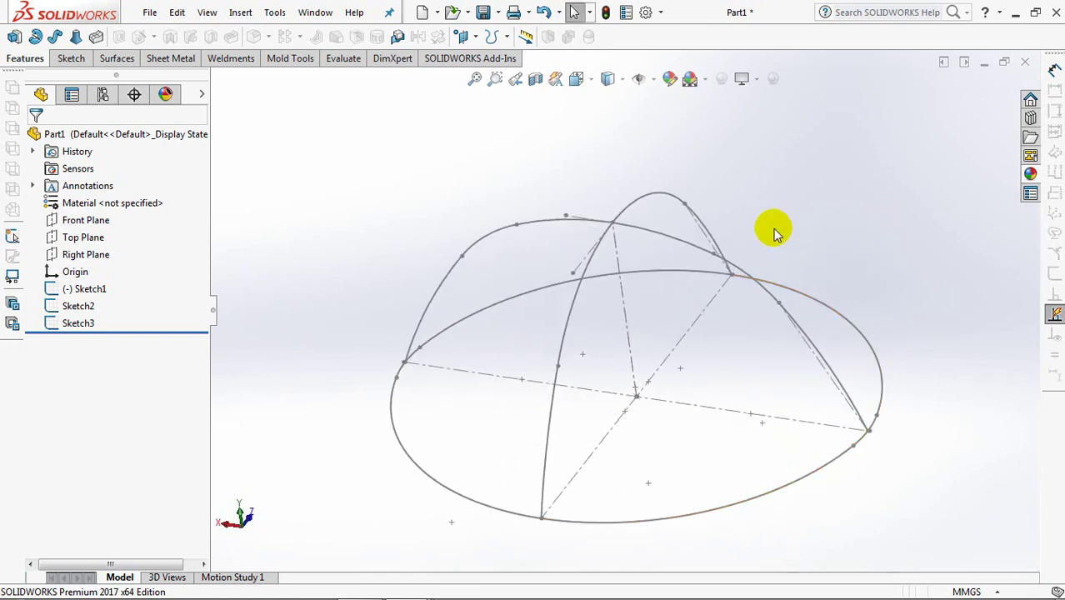
key("ctrl+7")
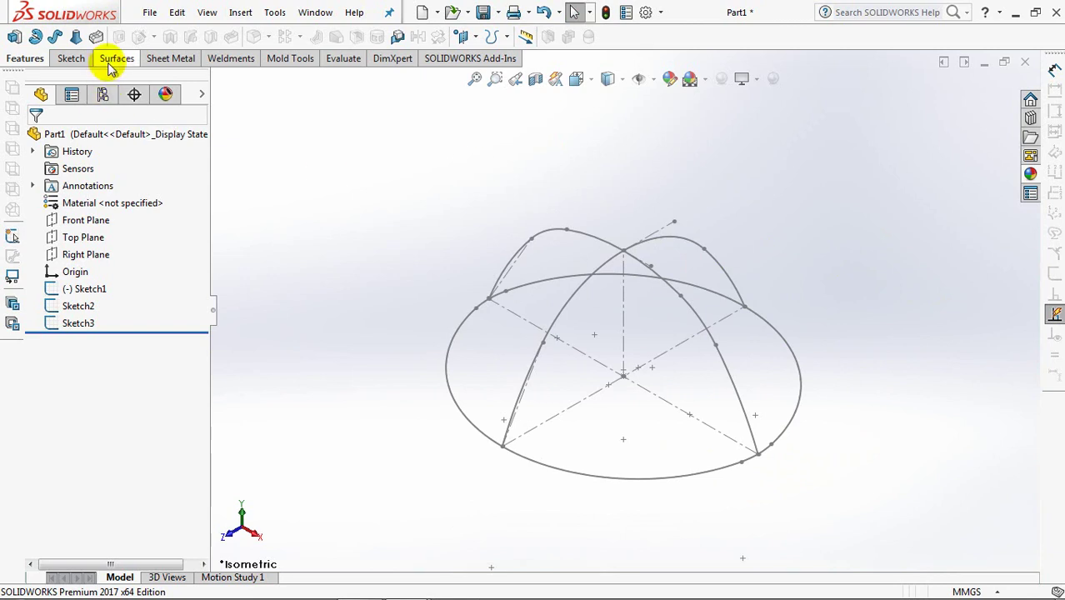
left_click(109, 64)
left_click(73, 38)
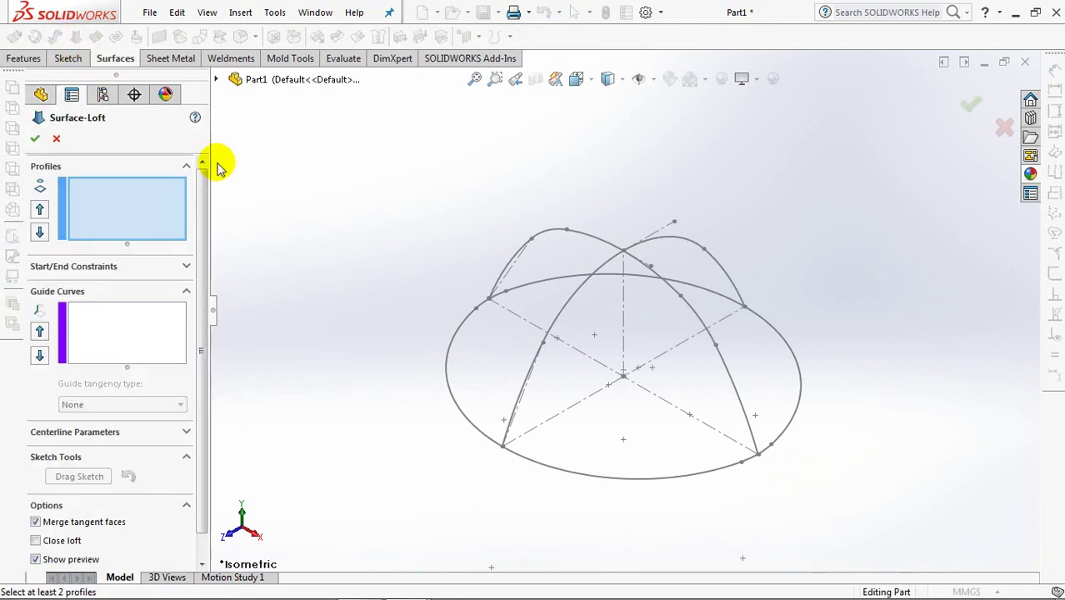
left_click(578, 479)
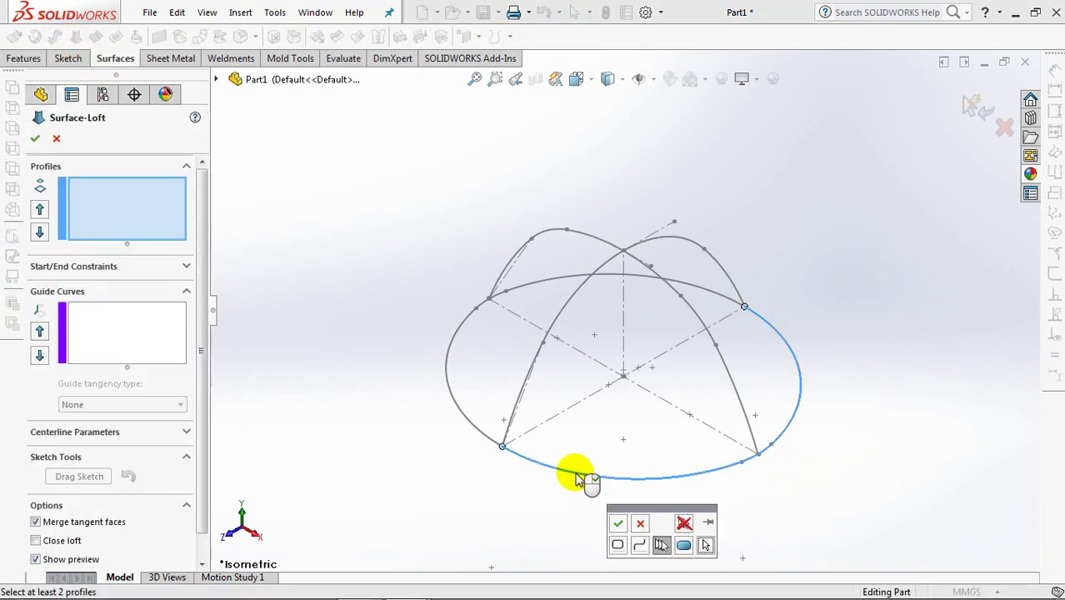
left_click(617, 524)
left_click(558, 315)
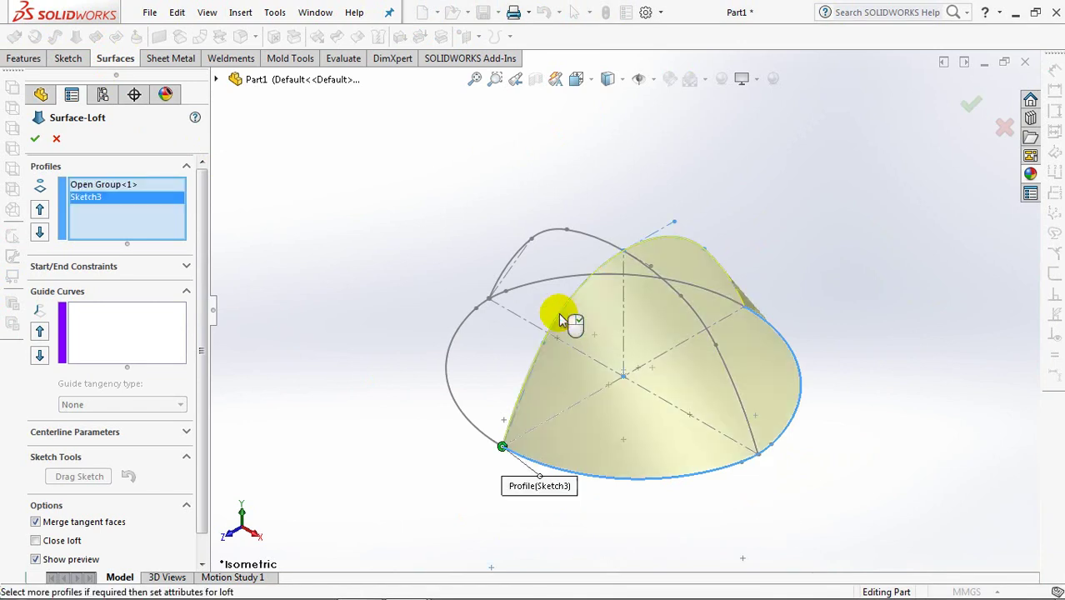
left_click(456, 340)
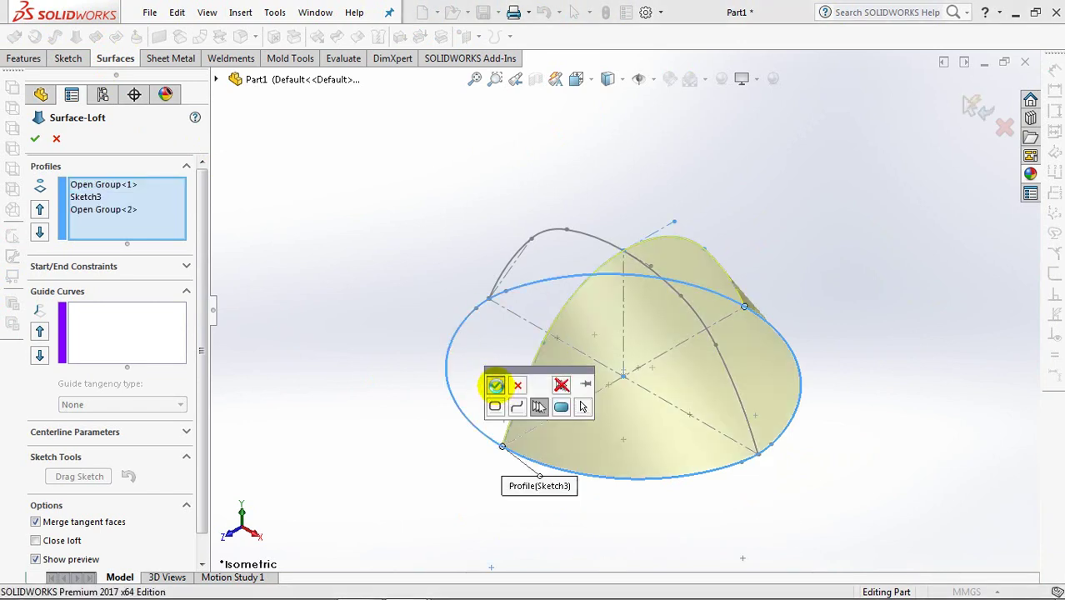
left_click(496, 386)
left_click(119, 336)
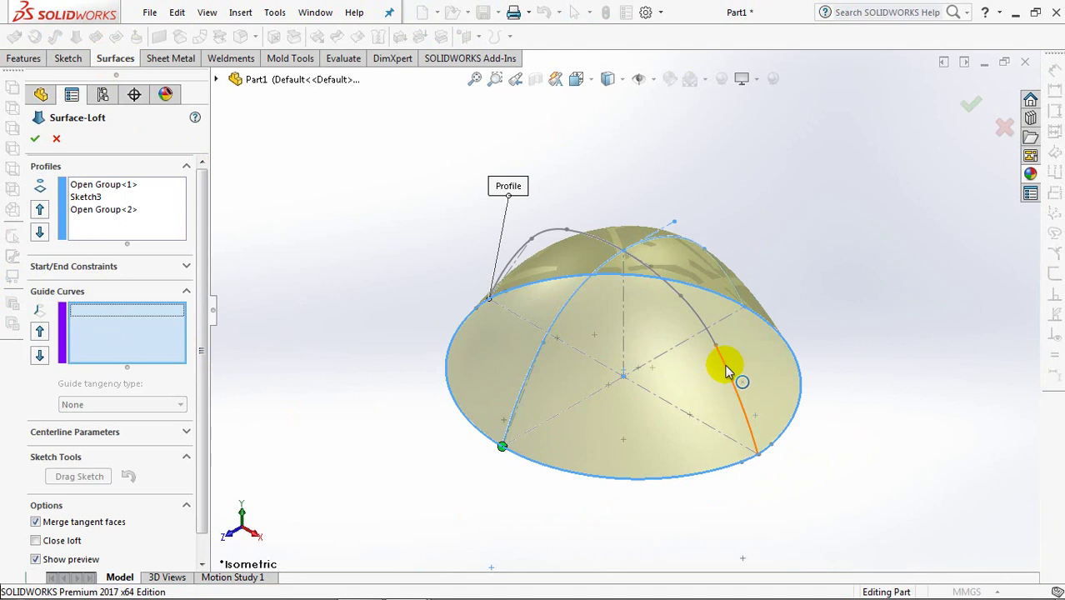
mouse_move(856, 283)
middle_mouse_down()
mouse_move(857, 160)
mouse_move(873, 231)
mouse_move(967, 93)
middle_mouse_up()
left_click(967, 108)
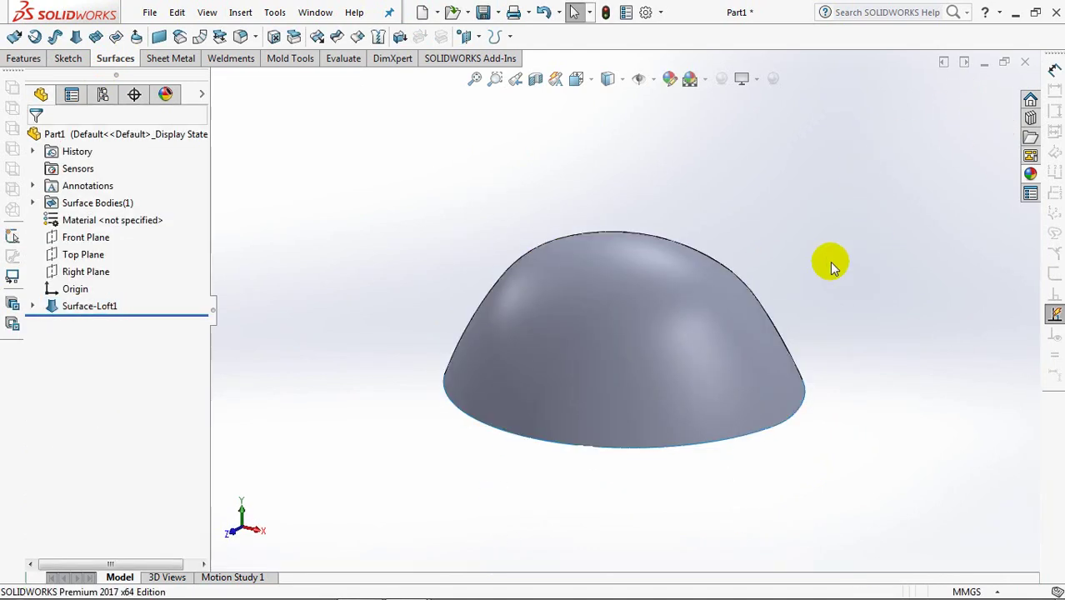
Cap the dome's base with a planar surface from its two edges and inspect it in section
left_click(159, 36)
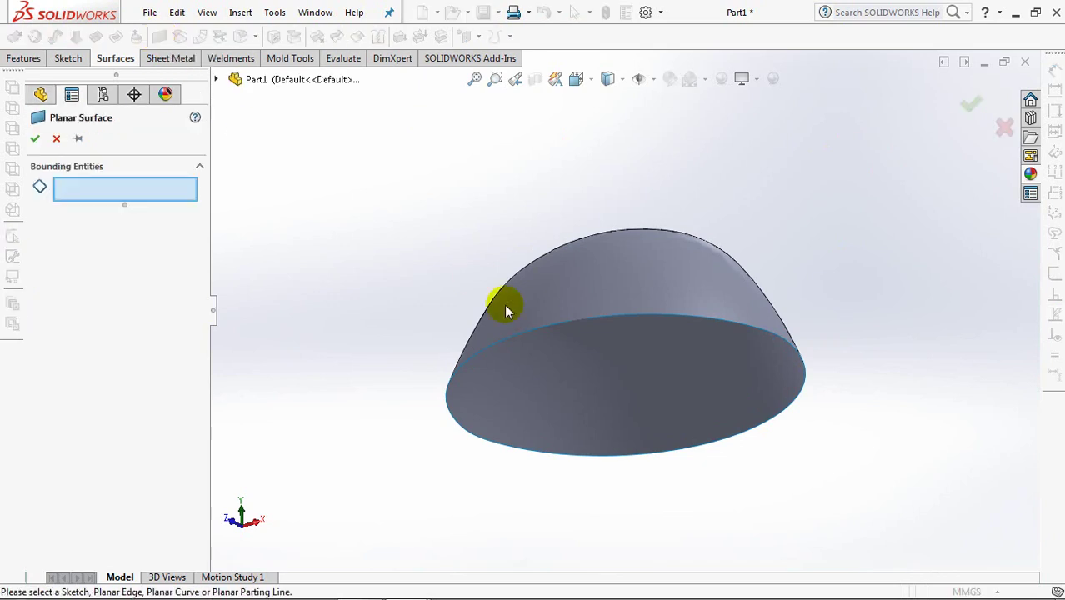
left_click(535, 338)
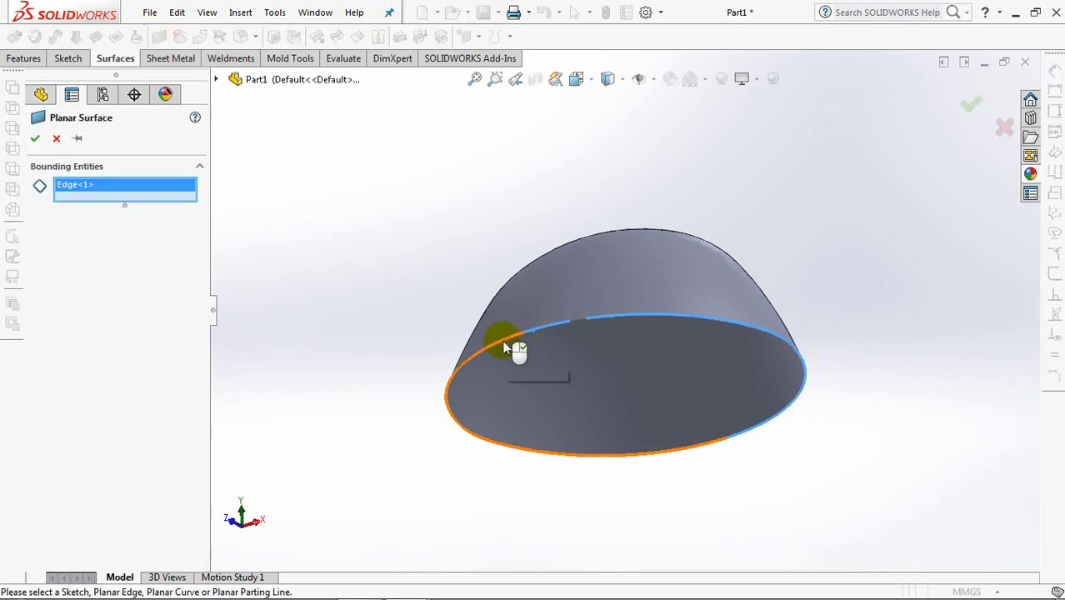
left_click(506, 348)
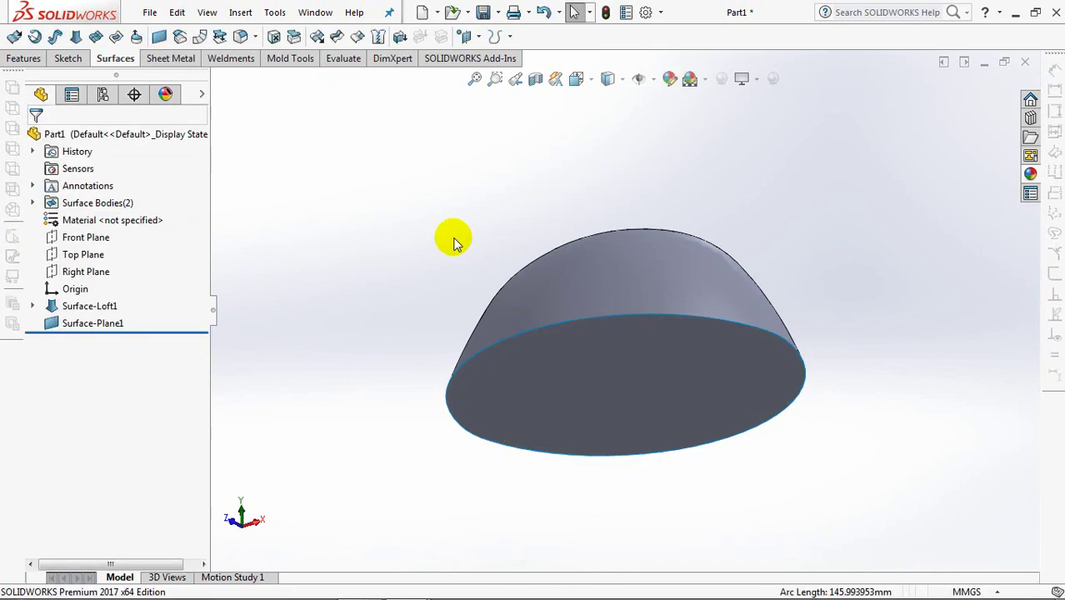
middle_click_drag(410, 226, 402, 353)
left_click(535, 79)
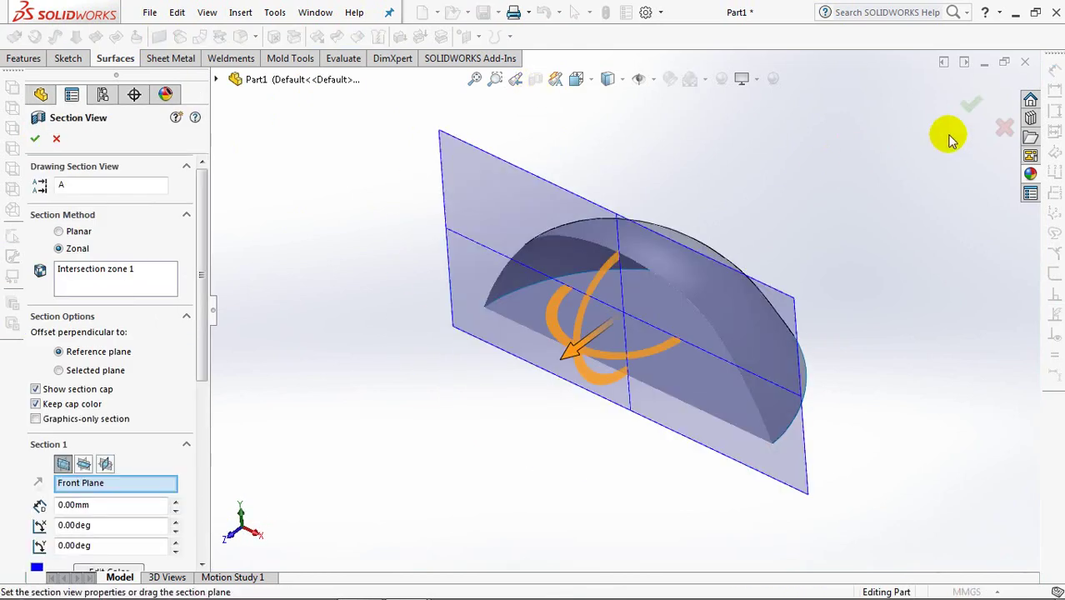
left_click(970, 107)
middle_click_drag(856, 206, 863, 186)
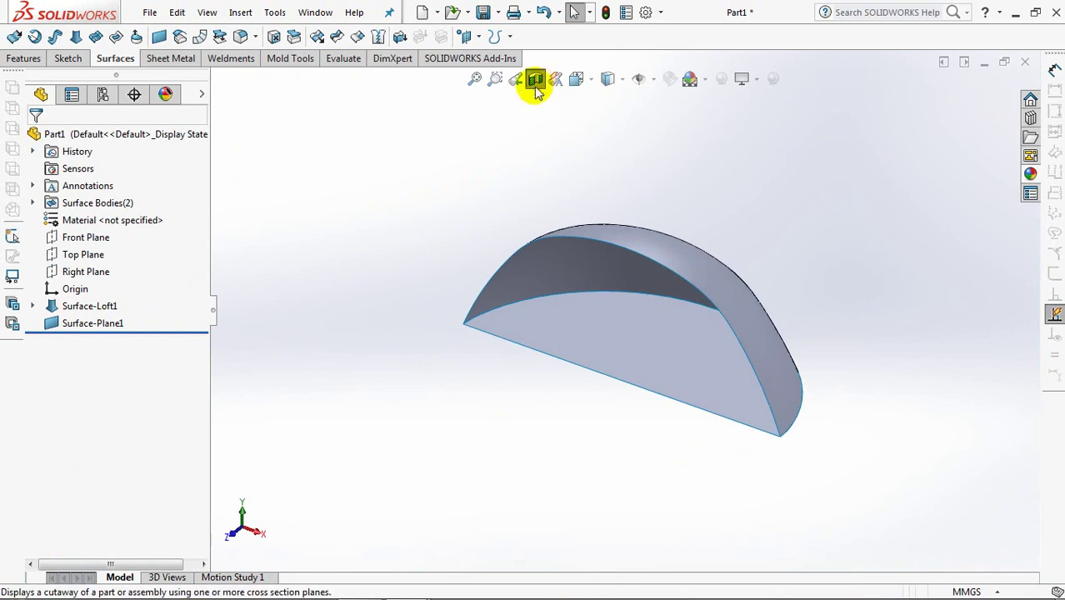
left_click(535, 79)
Knit the dome and flat base surfaces into a solid body
left_click(376, 37)
left_click(58, 220)
left_click(507, 309)
middle_click_drag(507, 309, 537, 180)
left_click(467, 367)
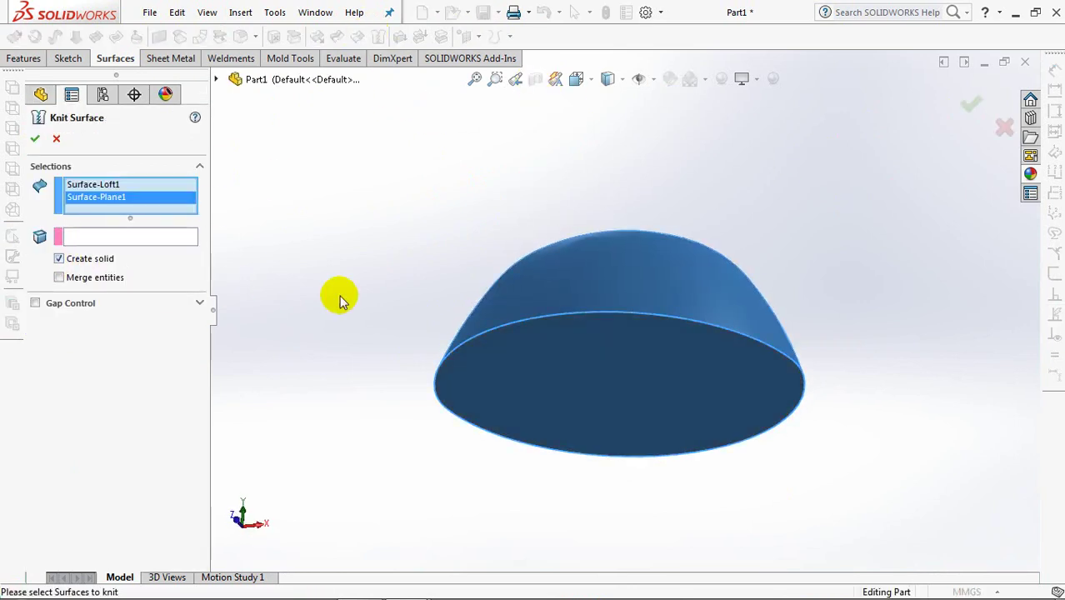
left_click(35, 141)
Check a section view of the knitted dome to confirm it is filled
left_click(535, 79)
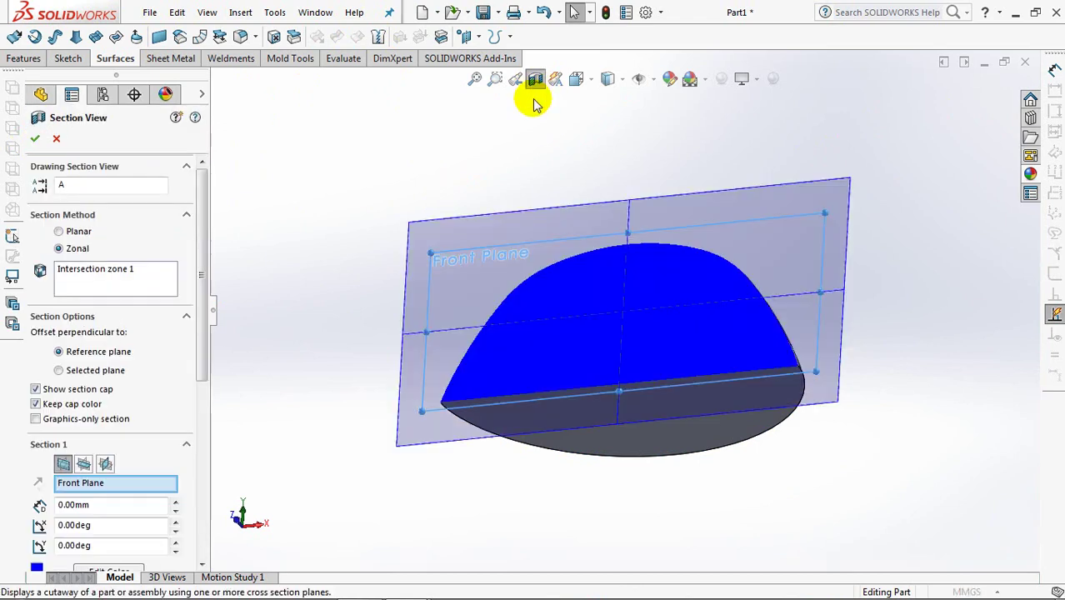
left_click(974, 113)
mouse_move(971, 110)
middle_mouse_down()
mouse_move(868, 95)
mouse_move(868, 219)
middle_mouse_up()
left_click(535, 79)
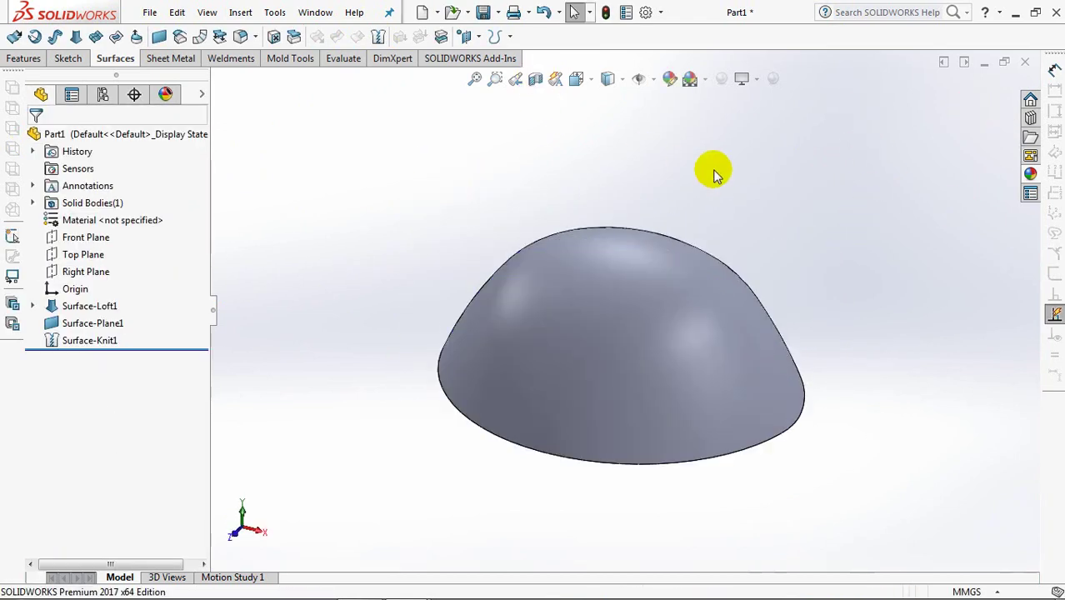
left_click(86, 238)
On the Front Plane, sketch a line from the dome's bottom edge to its top edge
left_click(159, 214)
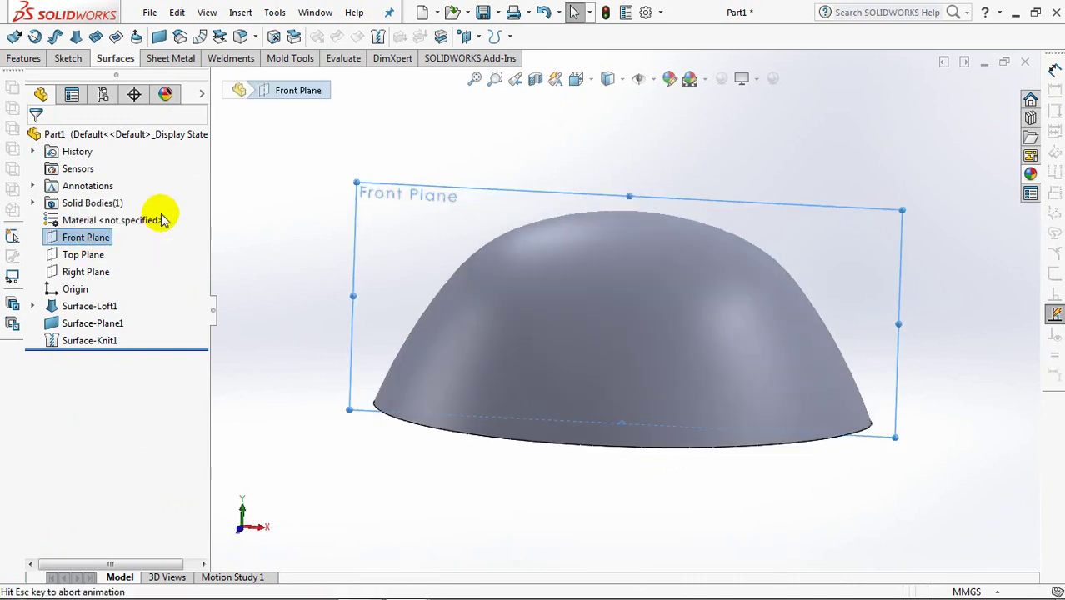
left_click(57, 239)
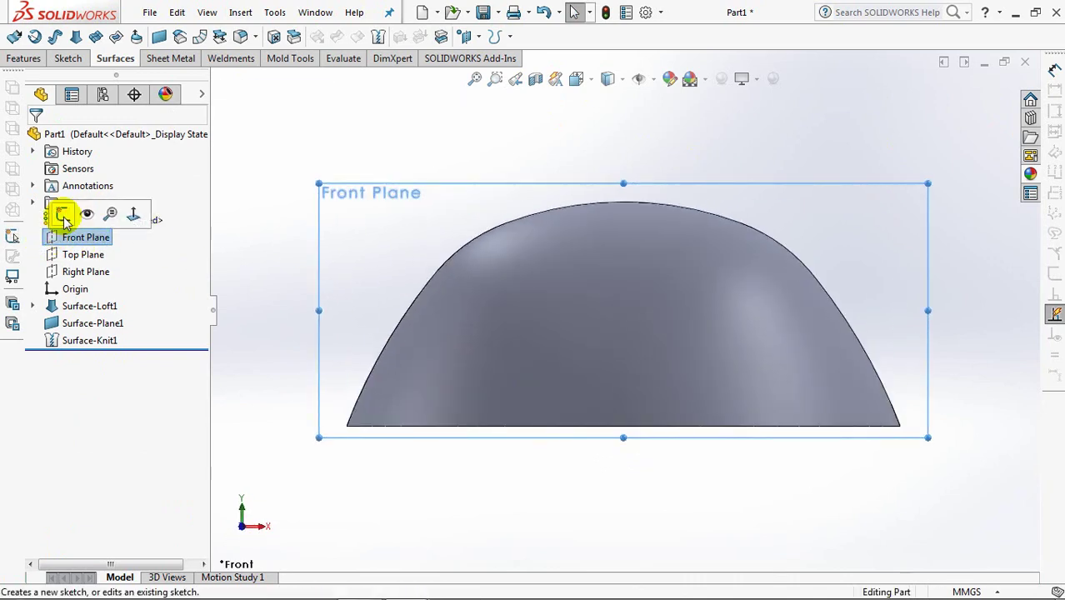
left_click(65, 215)
left_click(79, 38)
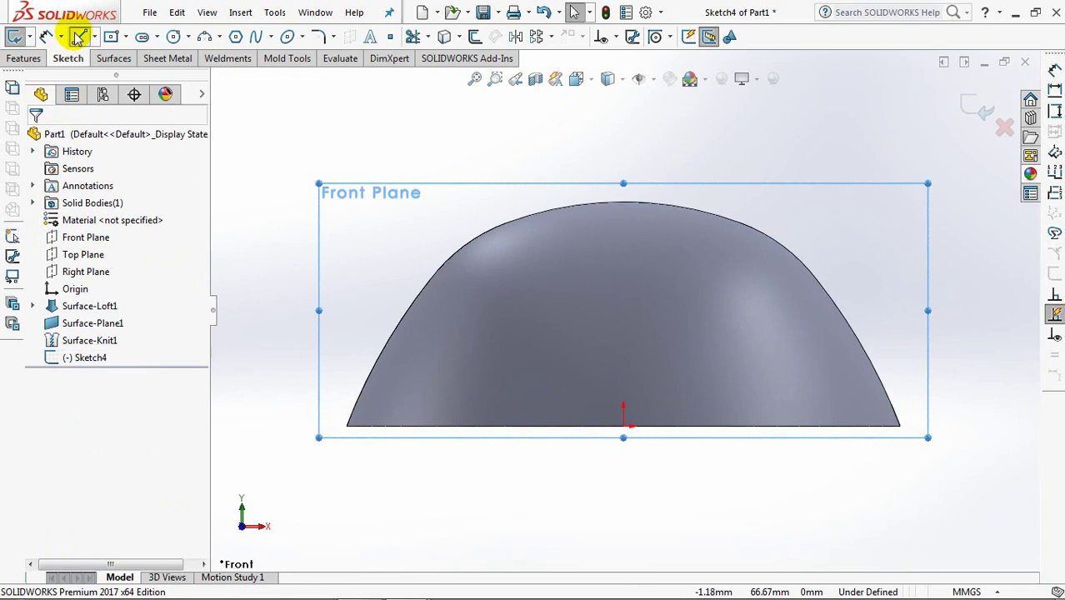
left_click(707, 427)
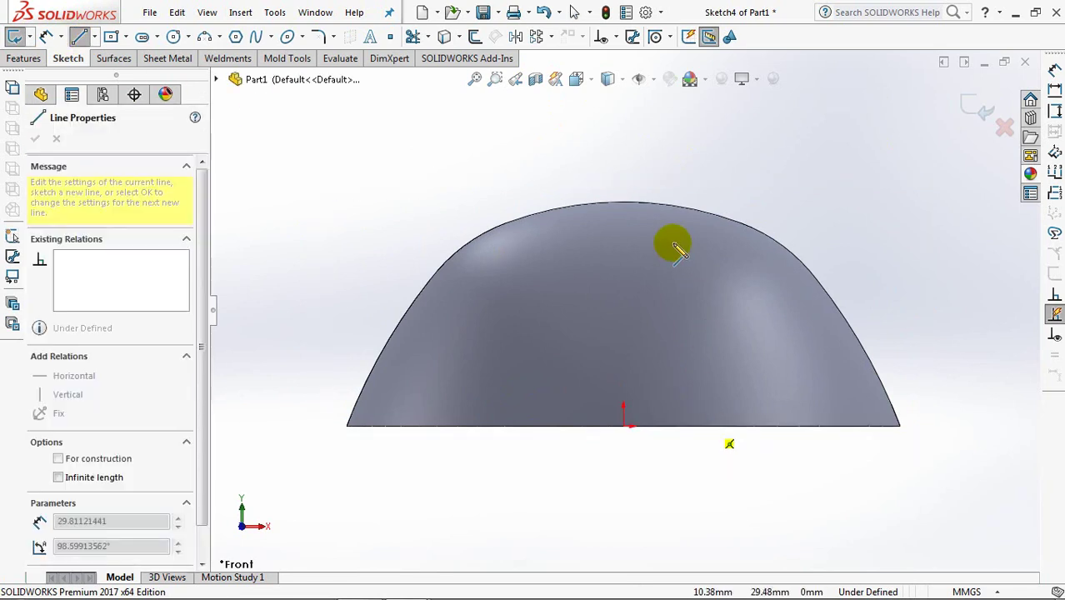
left_click(661, 204)
right_click(661, 204)
left_click(677, 214)
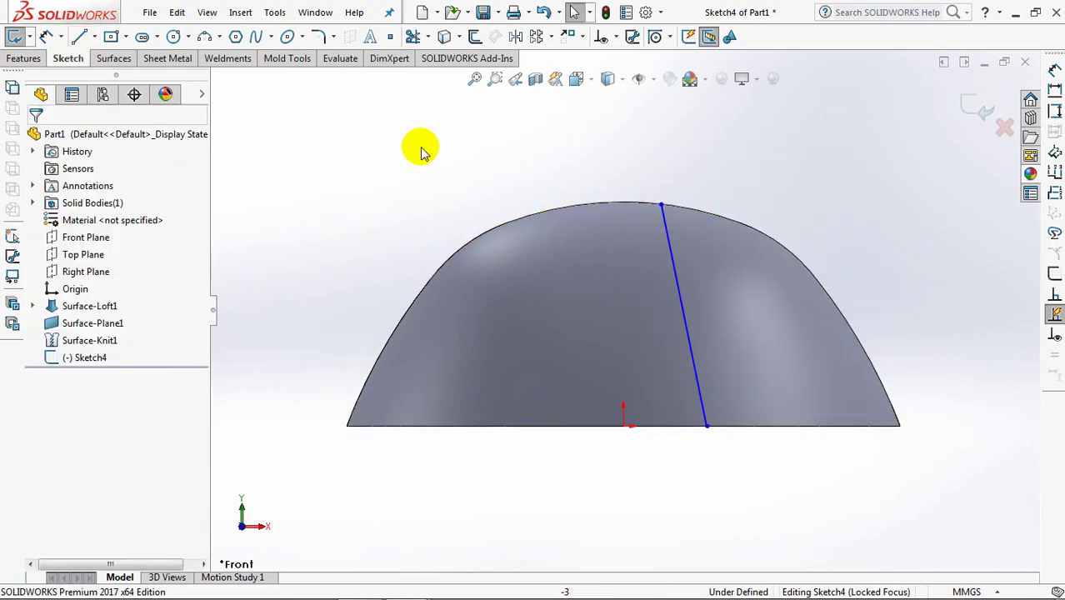
Dimension the line's top endpoint 10 mm from the centre point
left_click(46, 37)
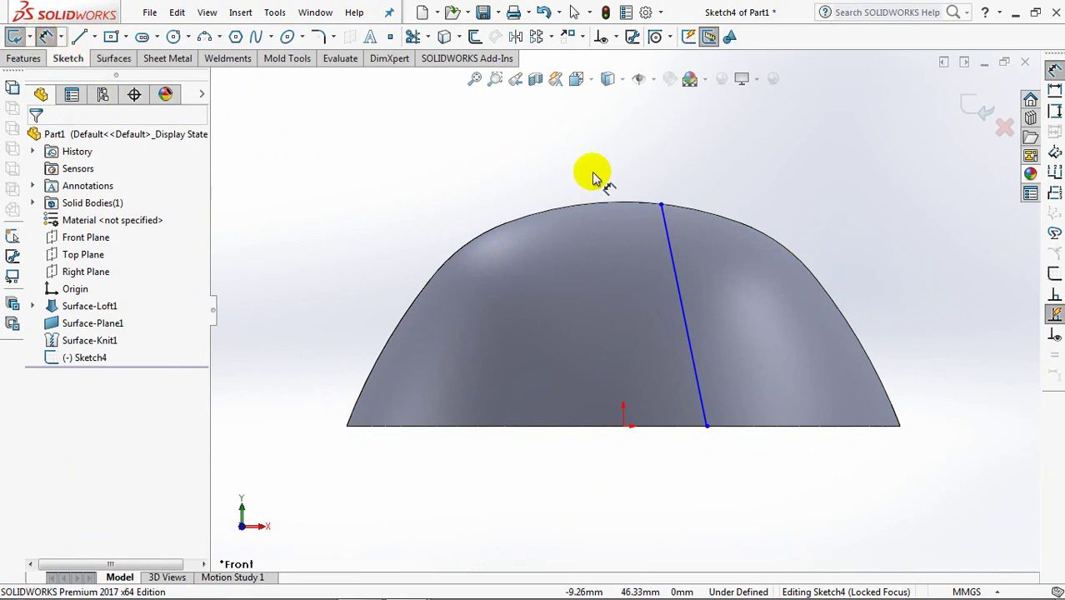
left_click(661, 205)
left_click(624, 431)
left_click(638, 164)
type("10")
left_click(574, 157)
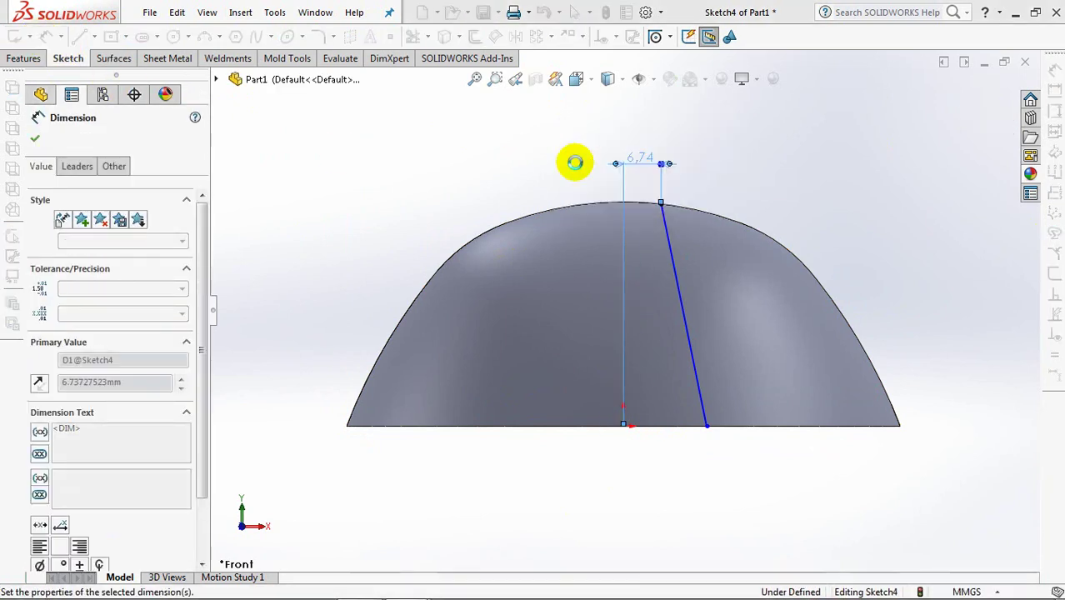
left_click(558, 165)
Angle the line 14° to the Right Plane and exit the sketch
left_click(686, 262)
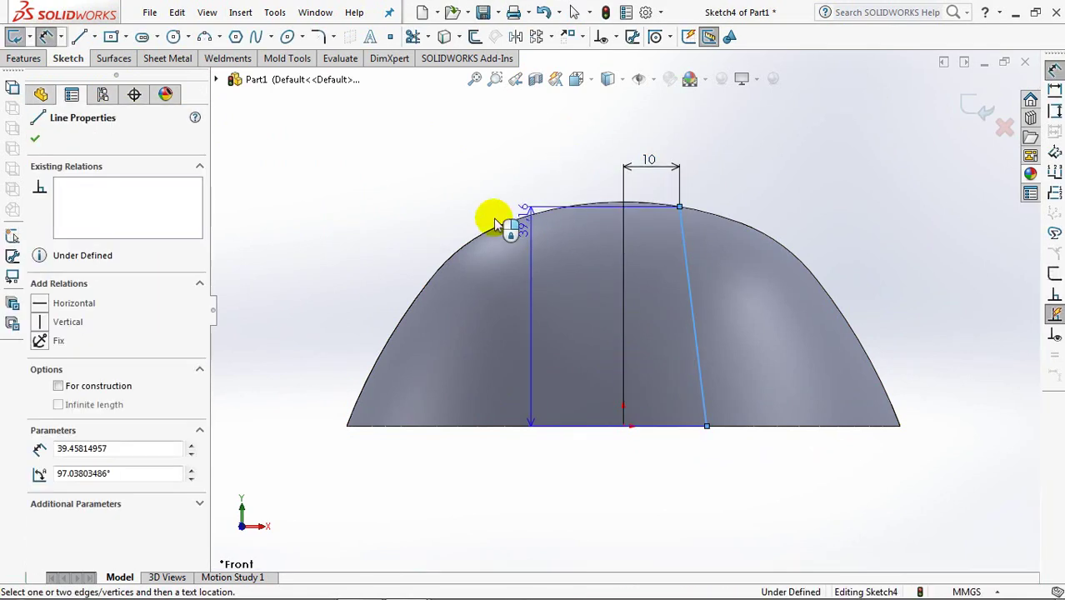
left_click(219, 80)
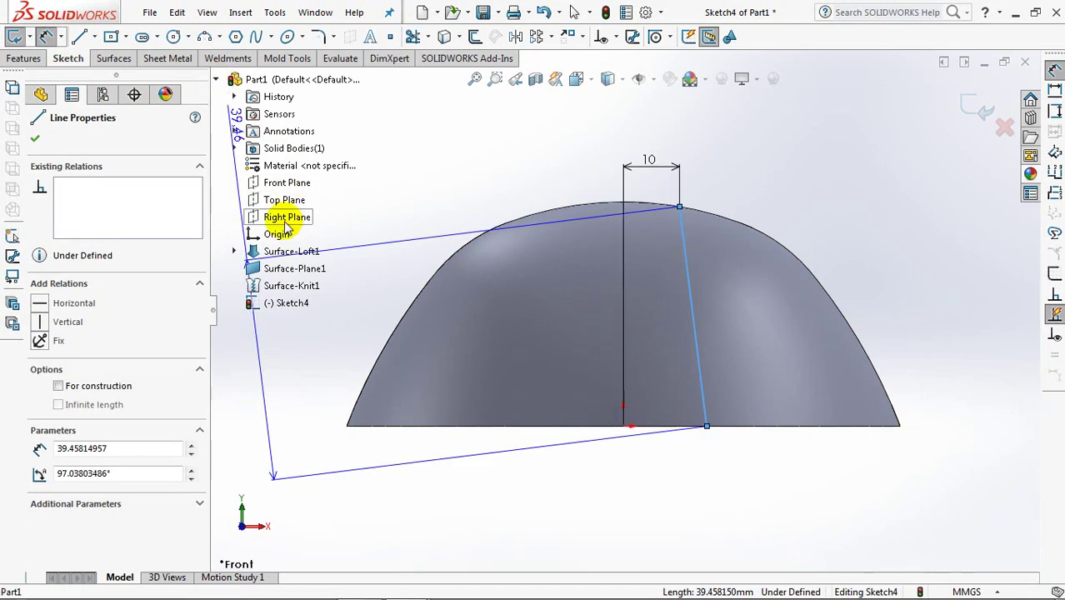
left_click(287, 217)
left_click(657, 354)
type("14")
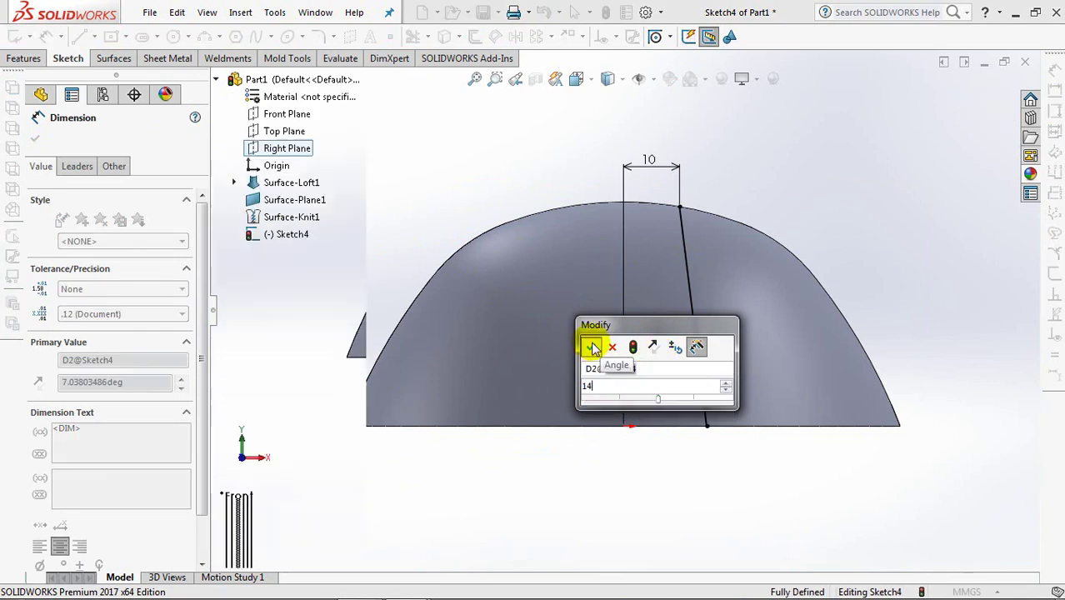
left_click(591, 347)
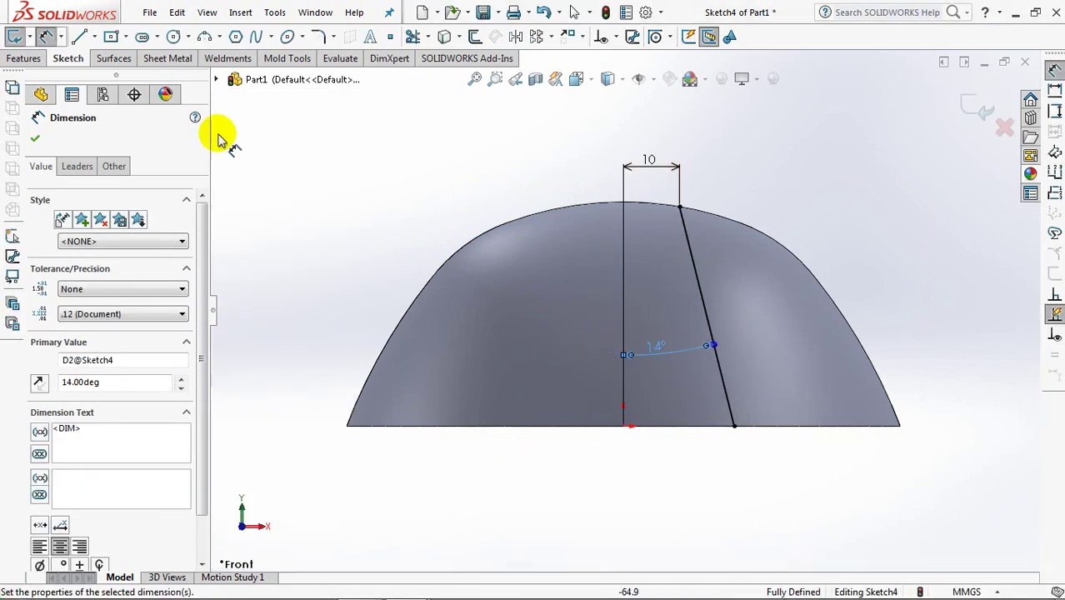
left_click(35, 143)
left_click(975, 105)
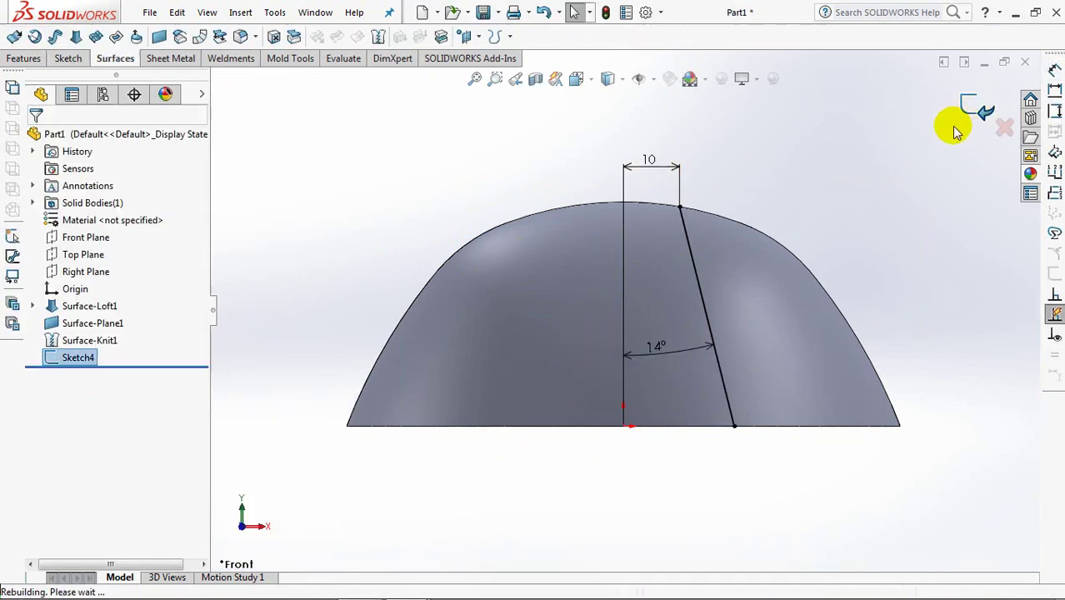
Split the dome with Sketch4 using Cut Part, consuming the right-hand body
left_click(9, 58)
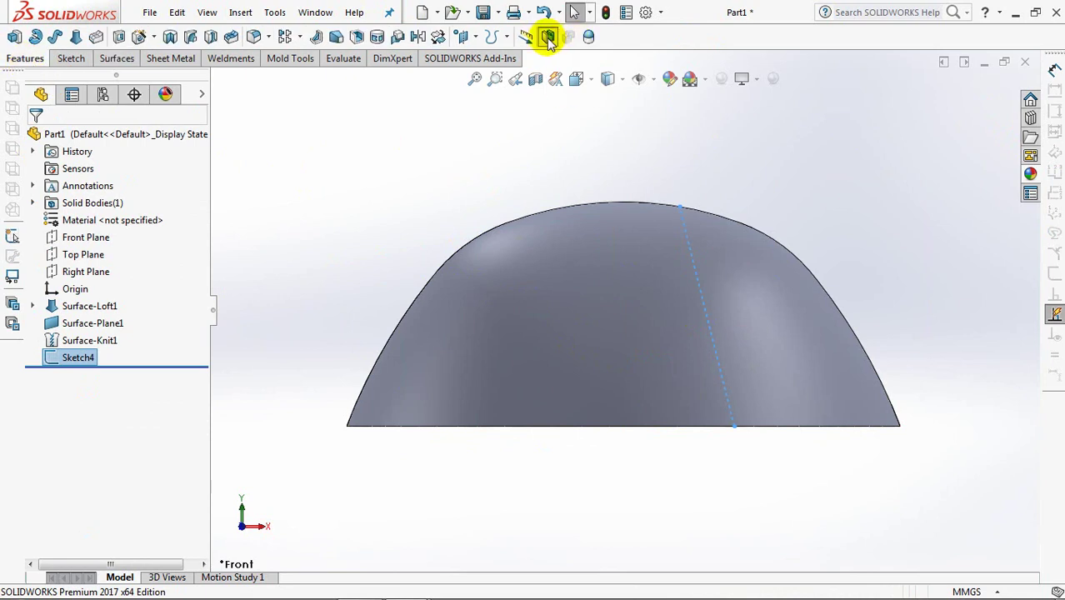
left_click(548, 38)
left_click(110, 247)
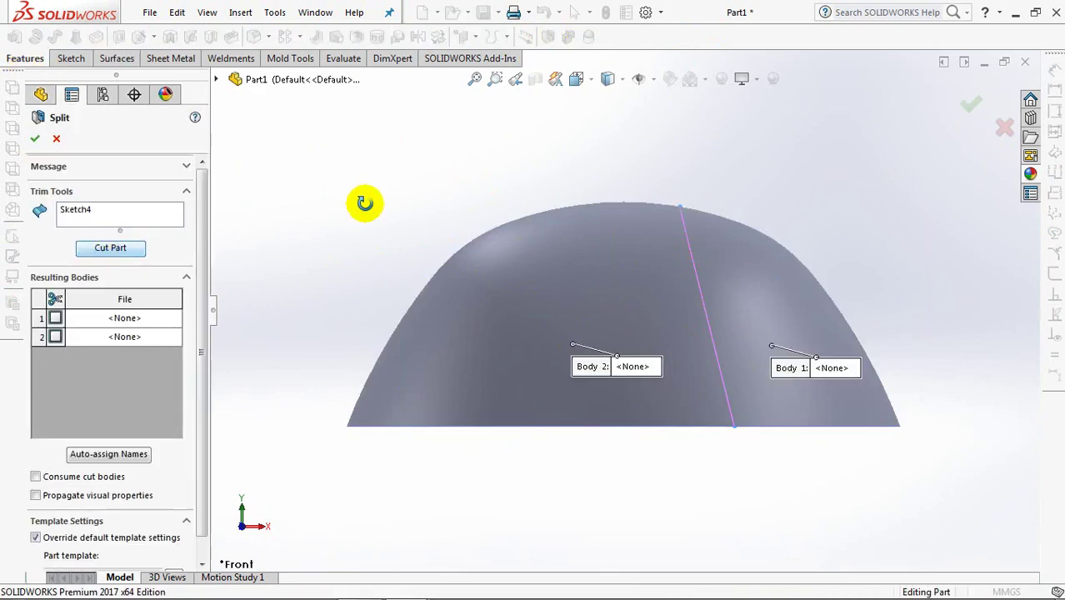
left_click(796, 289)
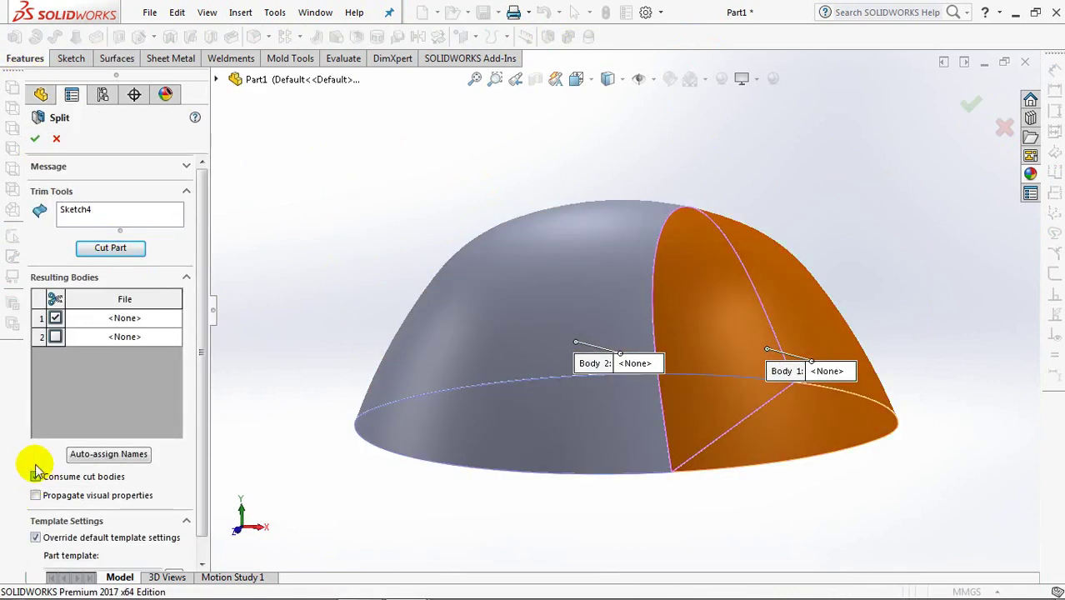
left_click(33, 140)
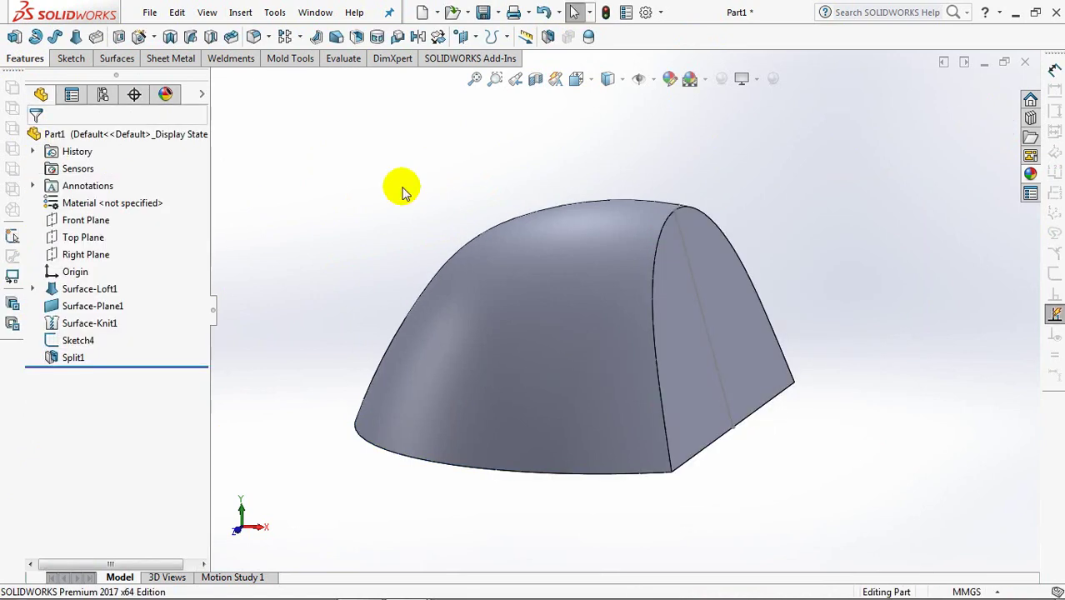
Hide Sketch4 and start a new sketch on the Right Plane
left_click(697, 297)
left_click(760, 256)
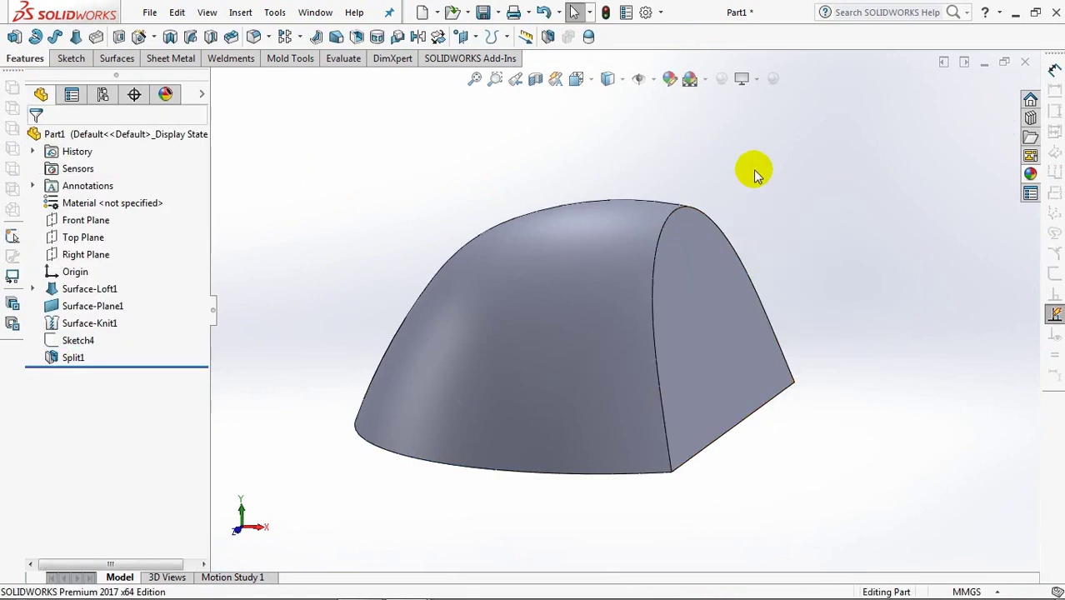
left_click(84, 255)
left_click(94, 237)
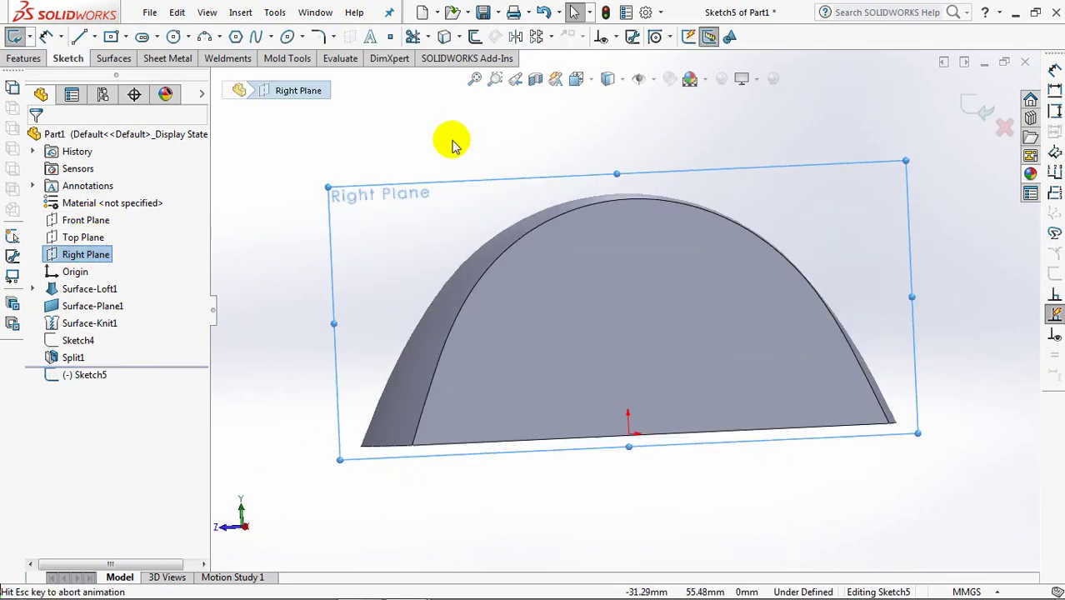
Offset the cut face's outer arc 13.5 mm inward and exit the sketch
left_click(70, 58)
left_click(475, 36)
type("13.5")
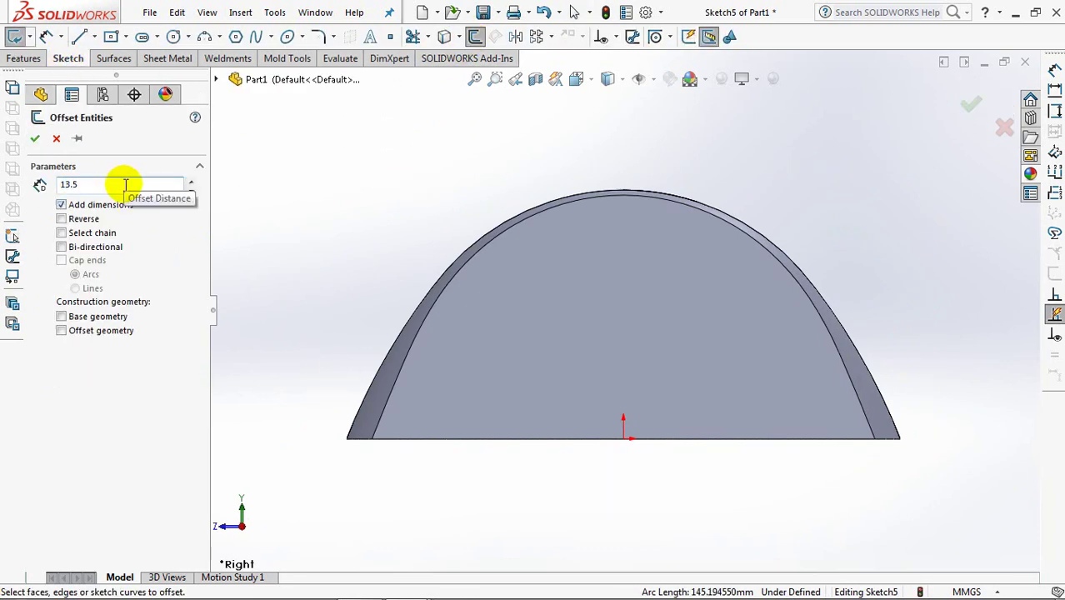
left_click(491, 238)
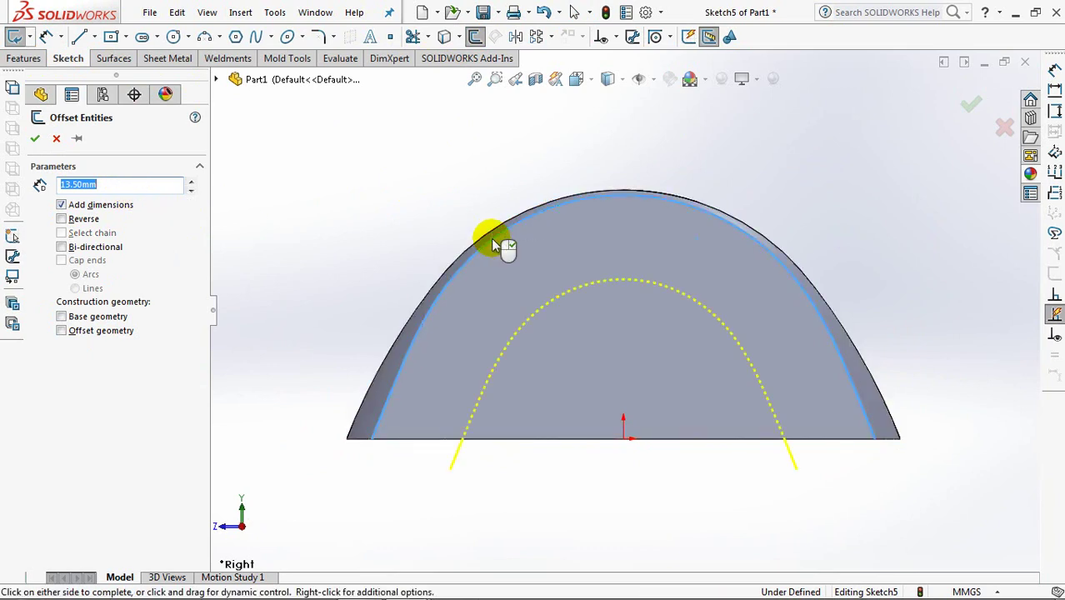
left_click(971, 105)
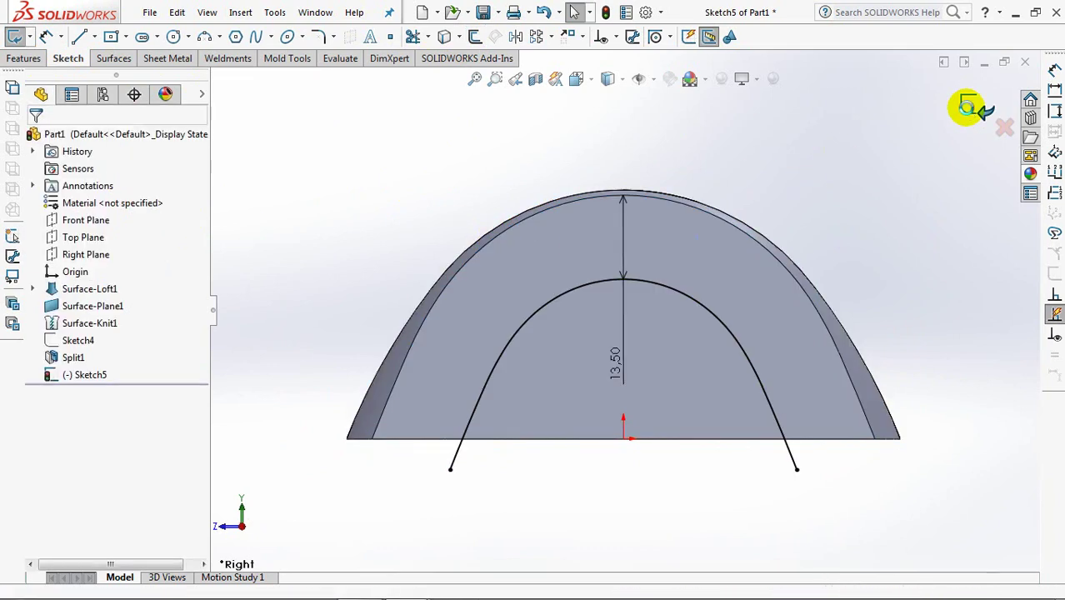
left_click(971, 105)
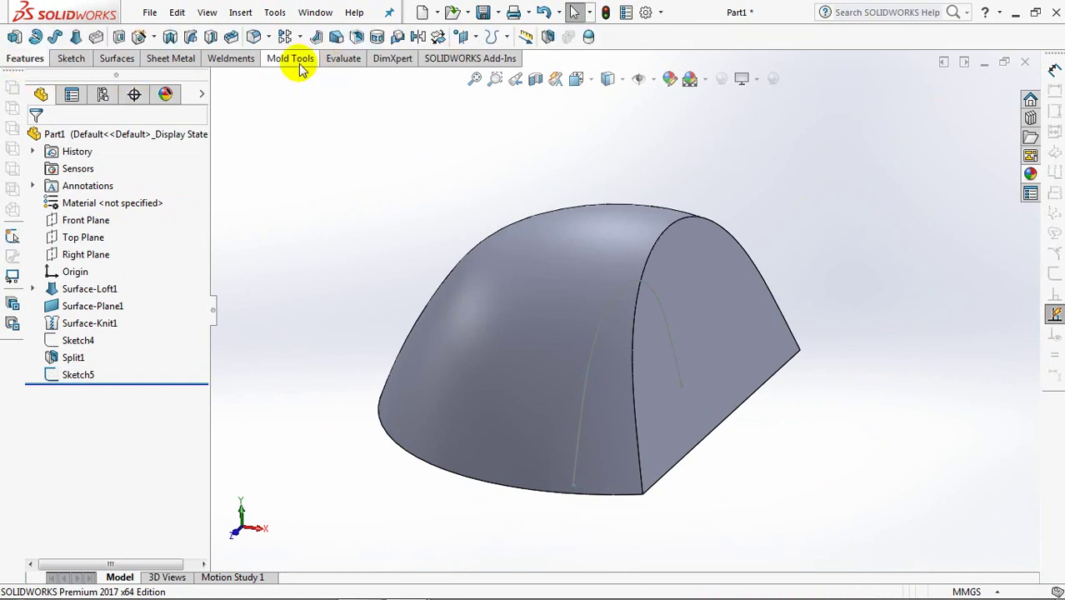
Round the cut face's curved edge with a 2.5 mm fillet
left_click(253, 36)
type("2.5")
left_click(643, 267)
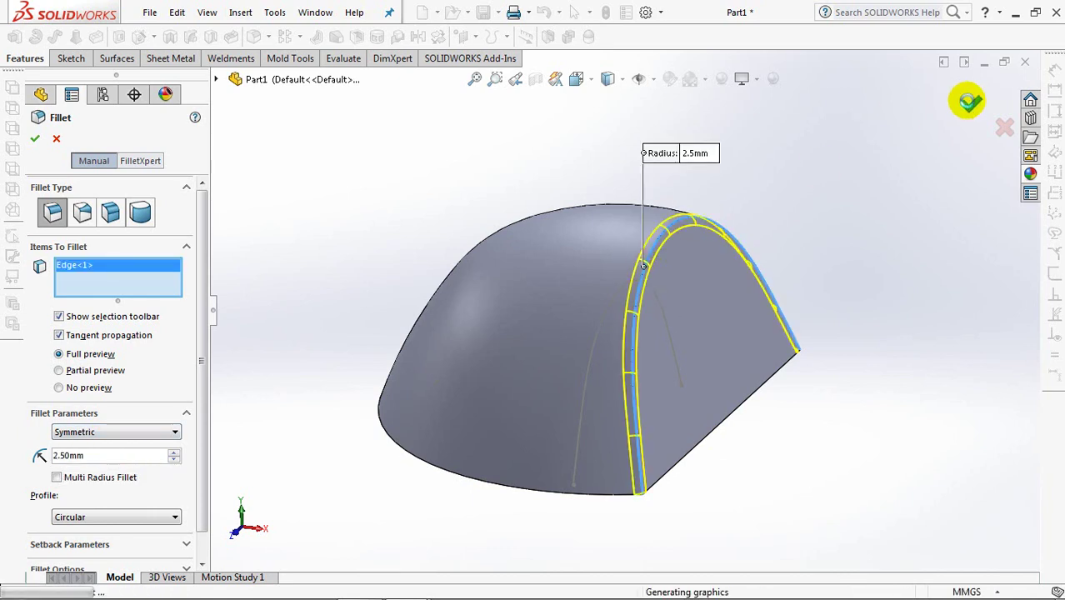
left_click(969, 100)
Shell the dome to a 1.5 mm wall, removing the flat bottom face, then select Sketch5
middle_click_drag(882, 224, 851, 128)
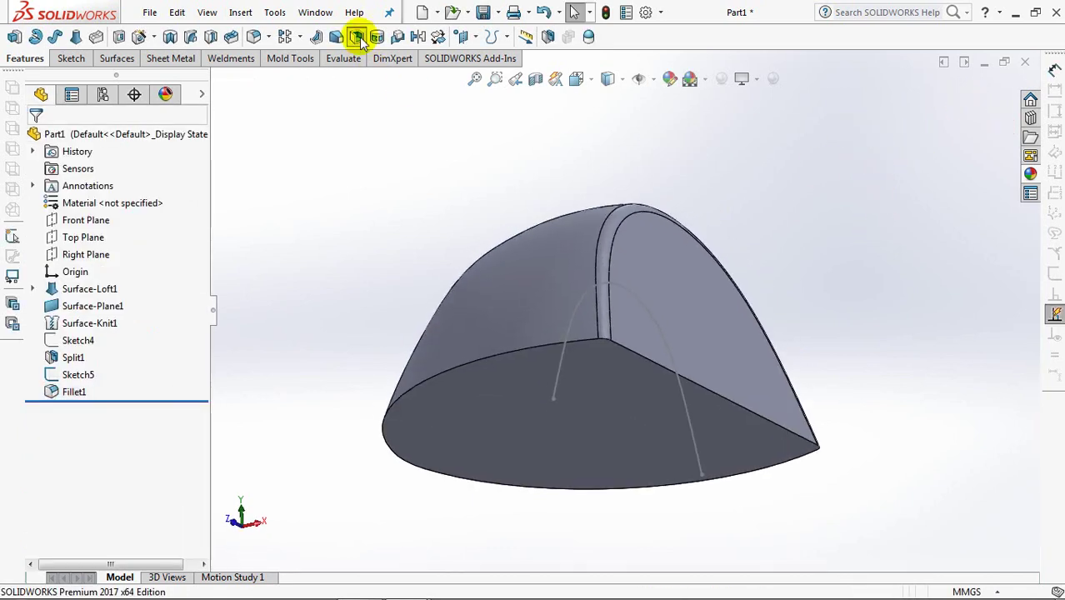
left_click(357, 37)
type("1.5")
key("Return")
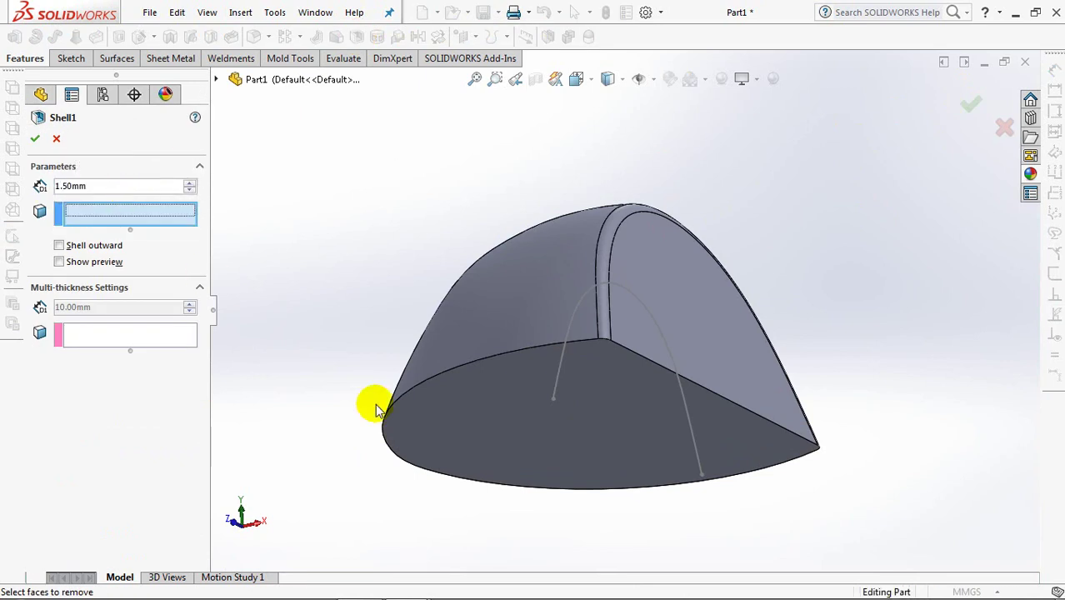
left_click(508, 428)
left_click(59, 263)
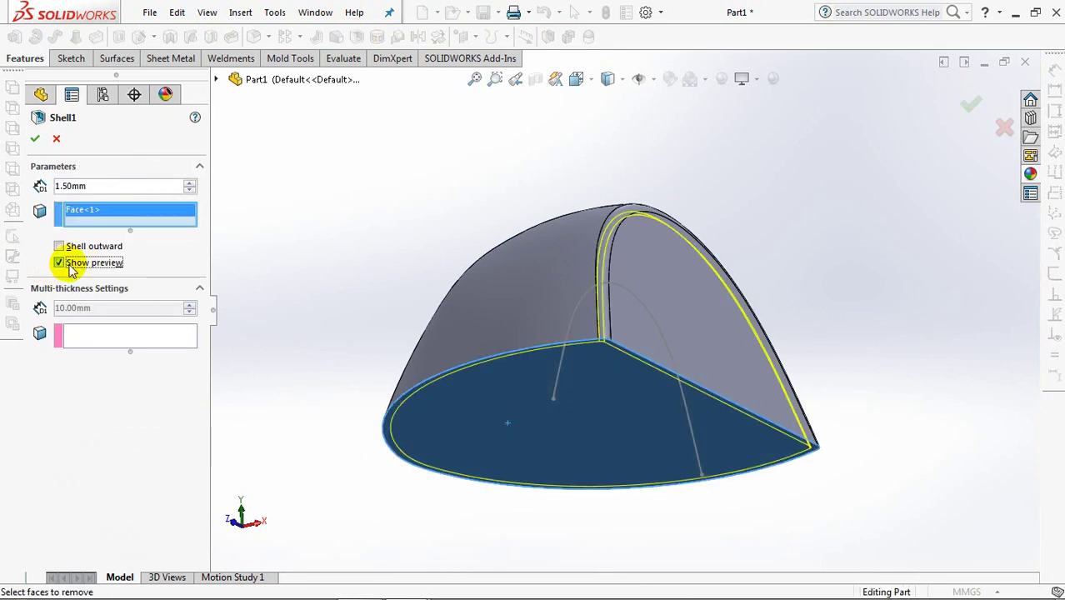
left_click(36, 141)
mouse_move(364, 154)
middle_mouse_down()
mouse_move(363, 215)
mouse_move(337, 235)
middle_mouse_up()
left_click(79, 375)
mouse_move(352, 277)
middle_mouse_down()
mouse_move(376, 245)
mouse_move(372, 225)
middle_mouse_up()
Split the shelled dome along Sketch5, consume the cut-off arch piece, and hide Sketch5
left_click(547, 36)
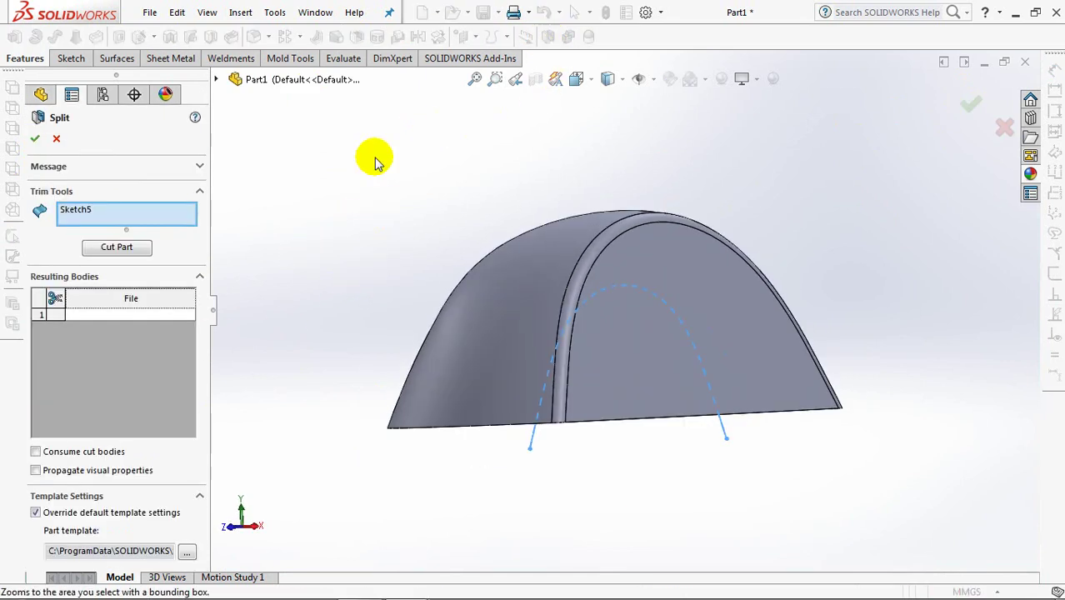
left_click(117, 247)
left_click(657, 343)
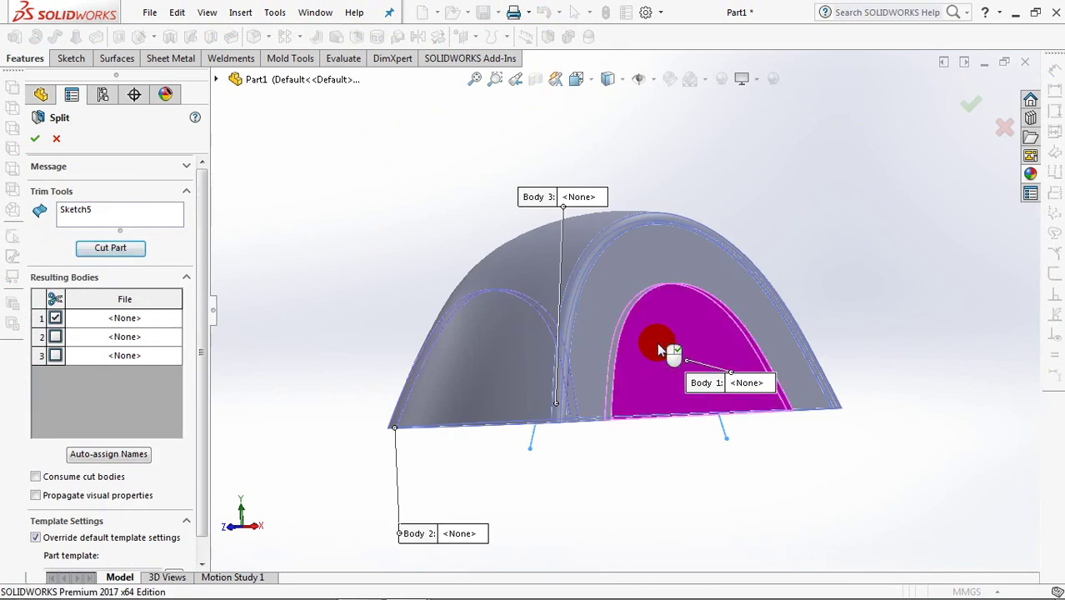
middle_click_drag(657, 343, 666, 267)
left_click(35, 477)
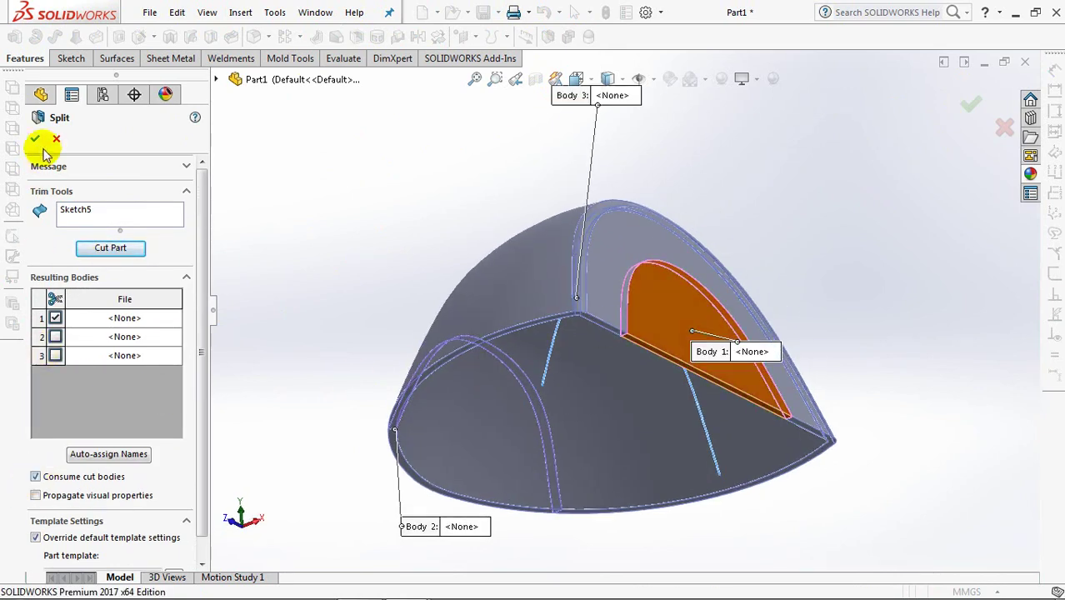
left_click(34, 138)
left_click(94, 375)
left_click(95, 353)
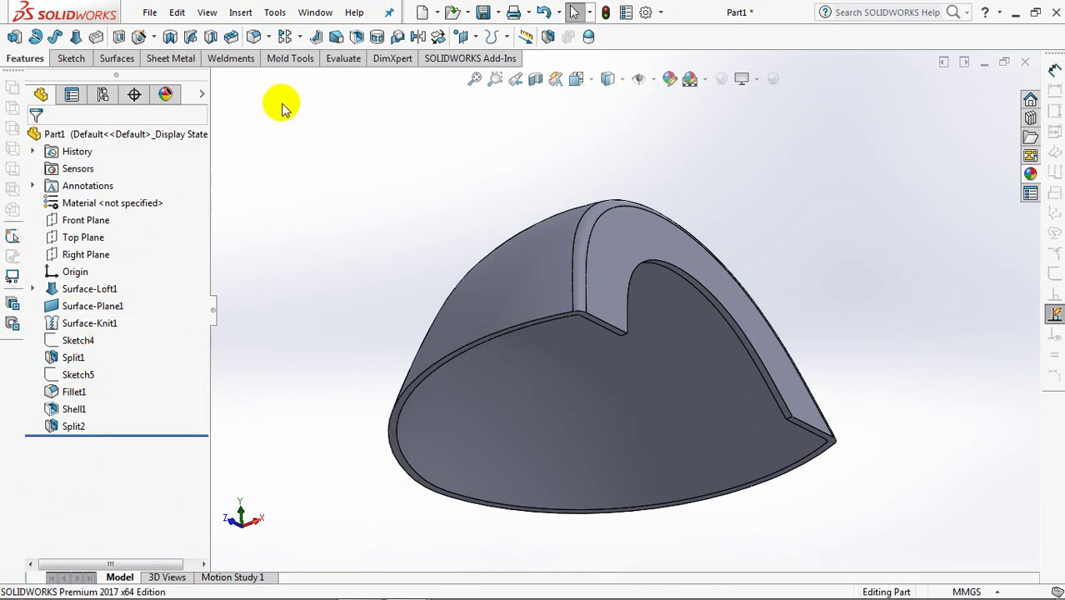
Fillet the three lip edges and the shell's inner rim edge at 0.8 mm
left_click(254, 39)
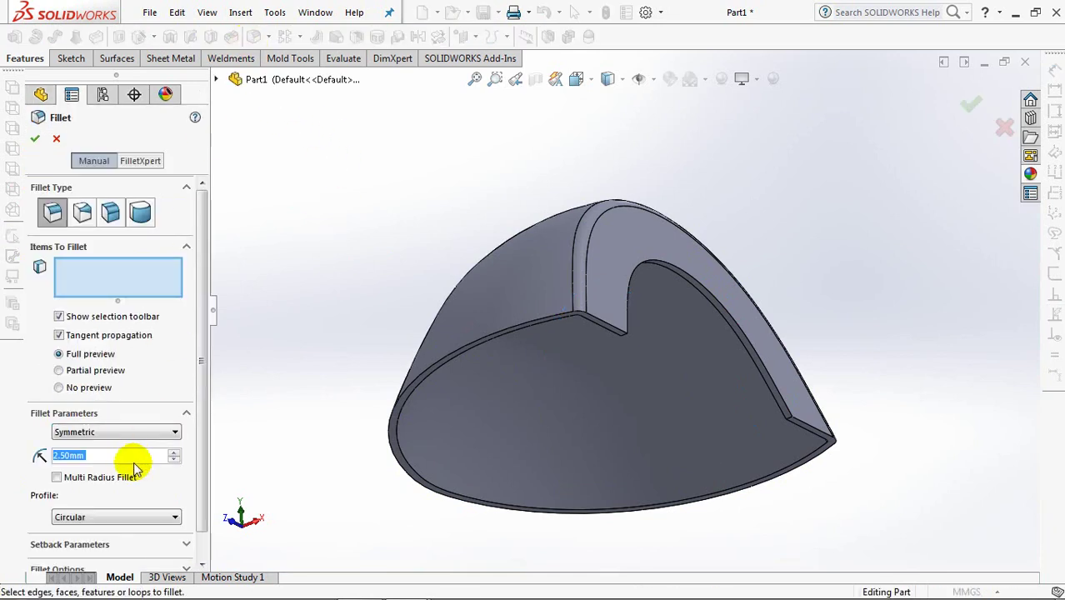
type("0.8")
key("Return")
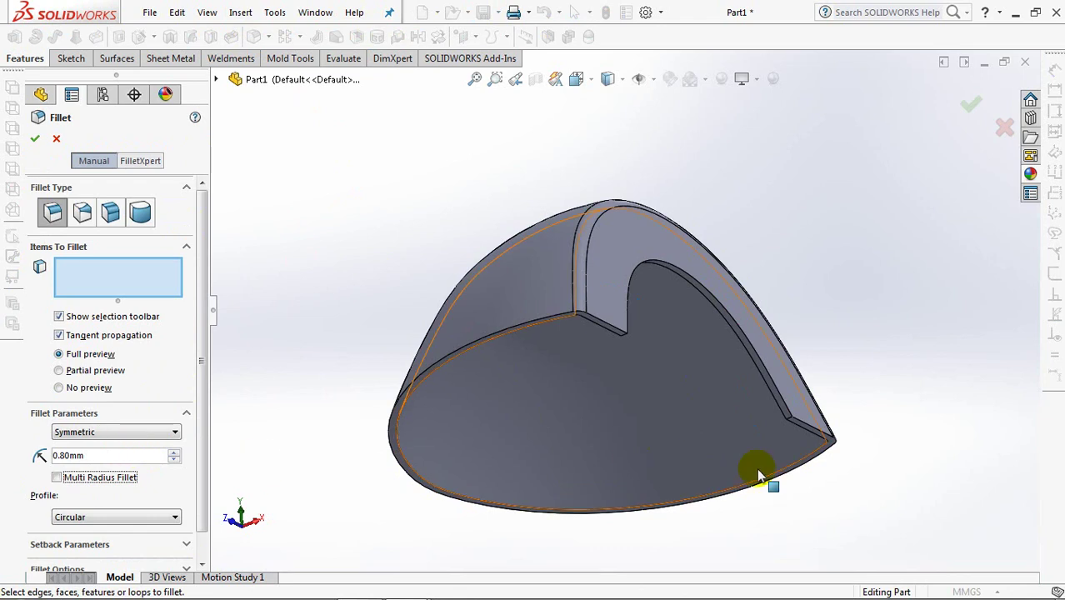
scroll(780, 404, "down", 3)
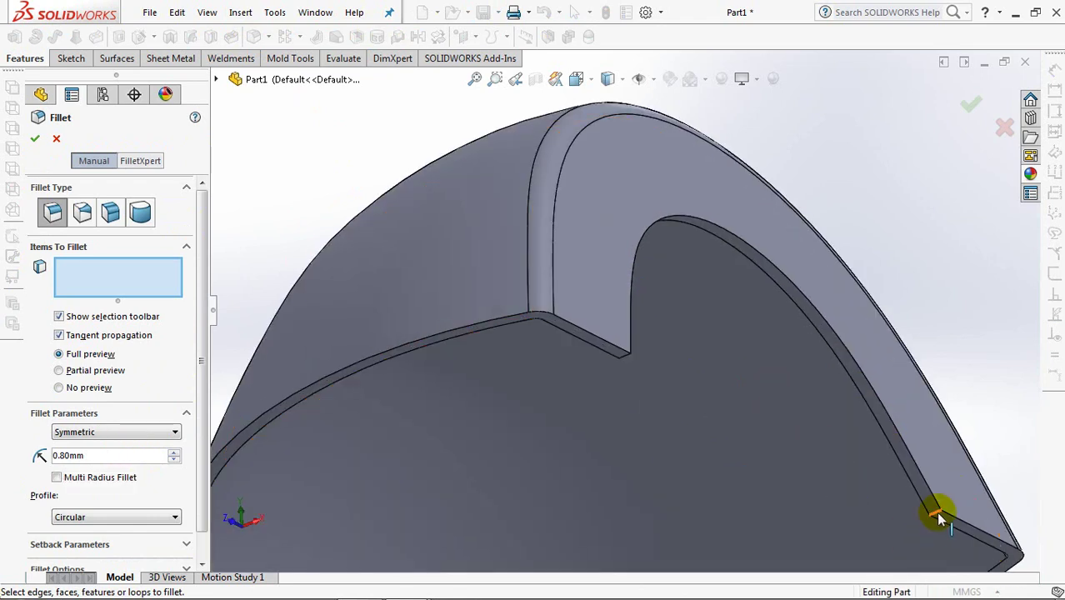
left_click(938, 513)
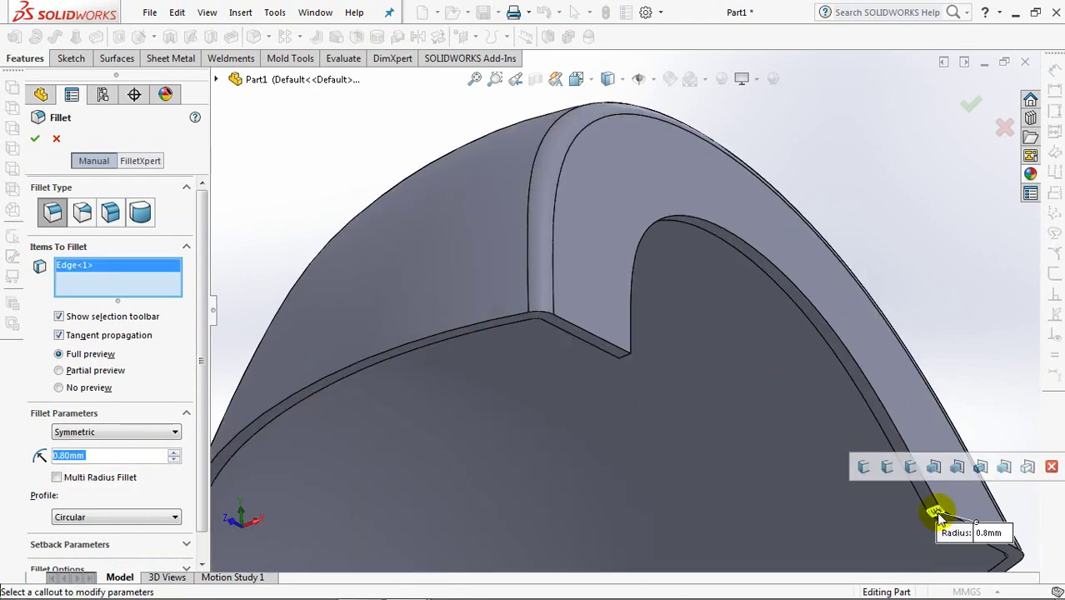
left_click(909, 468)
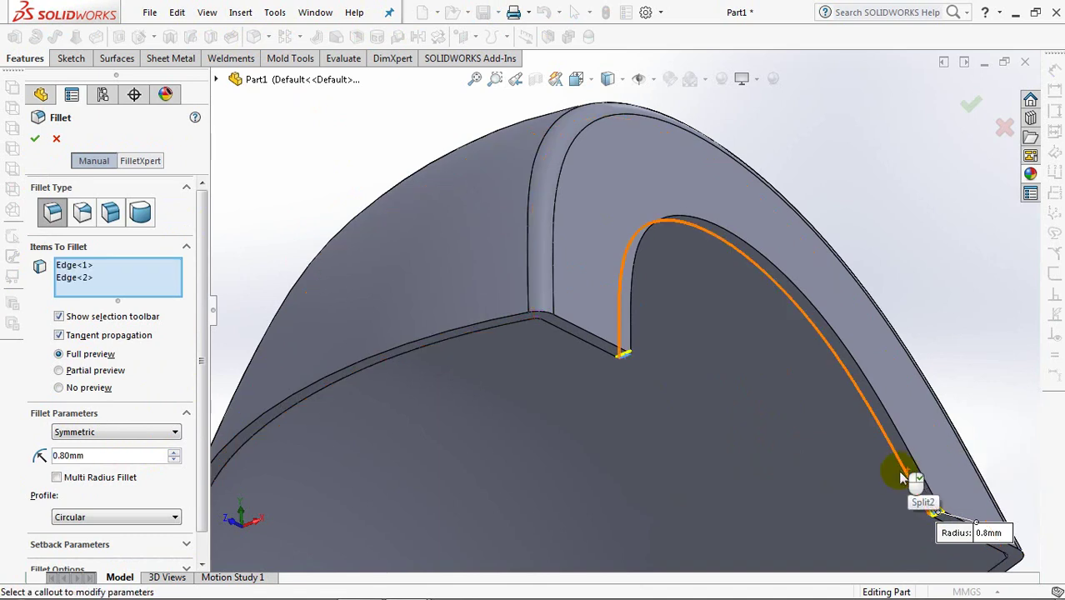
left_click(899, 452)
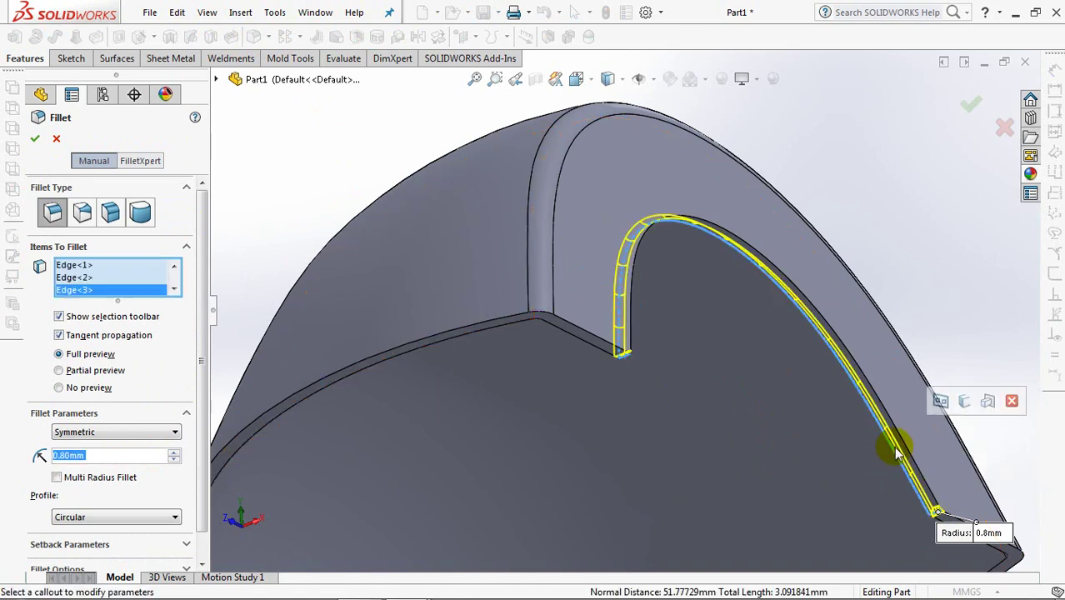
middle_click_drag(893, 454, 849, 346, "ctrl")
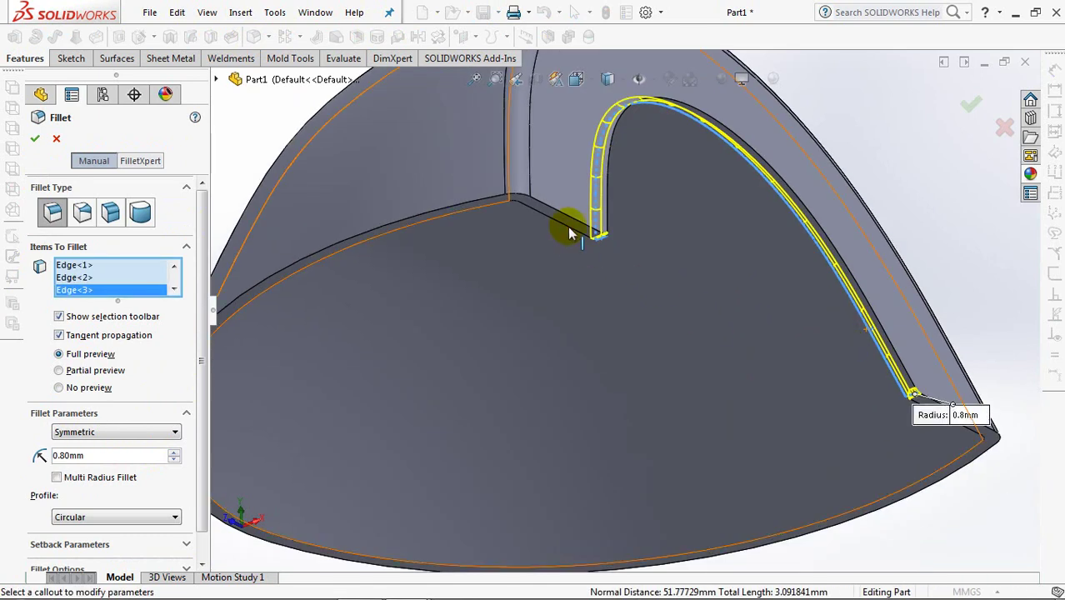
left_click(569, 236)
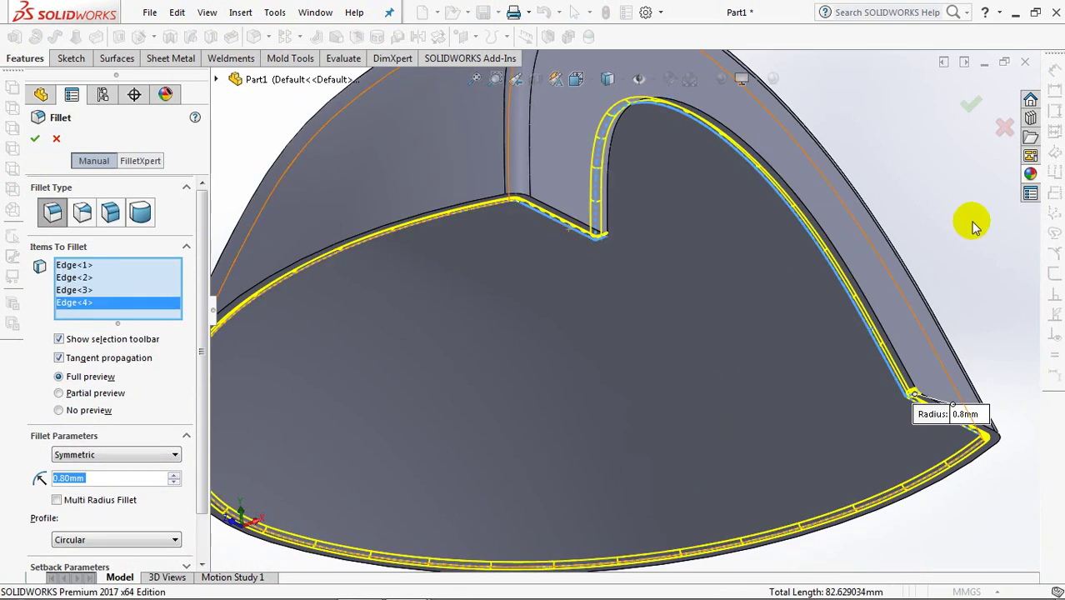
left_click(968, 106)
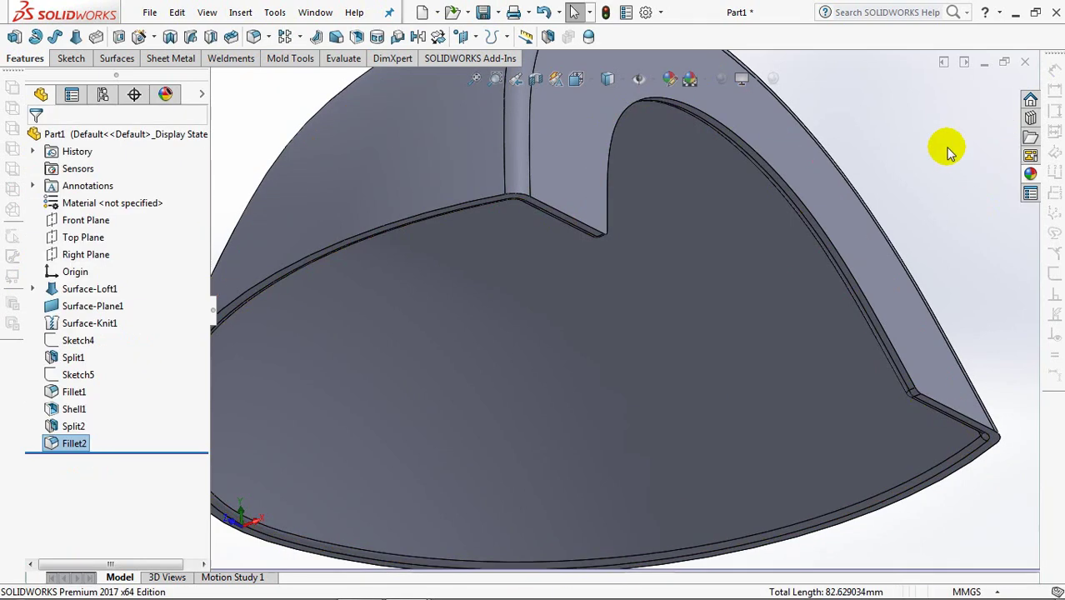
key("f")
mouse_move(790, 298)
middle_mouse_down()
mouse_move(751, 331)
mouse_move(762, 373)
middle_mouse_up()
Start a sketch on the Top Plane with a centreline from the origin to the dome's edge
left_click(83, 237)
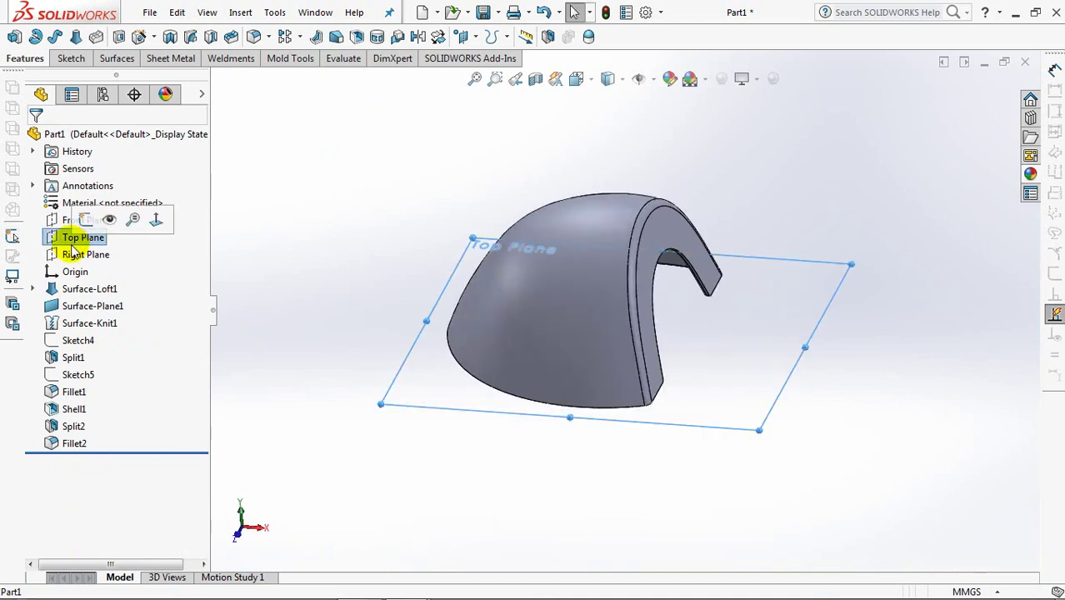
left_click(14, 36)
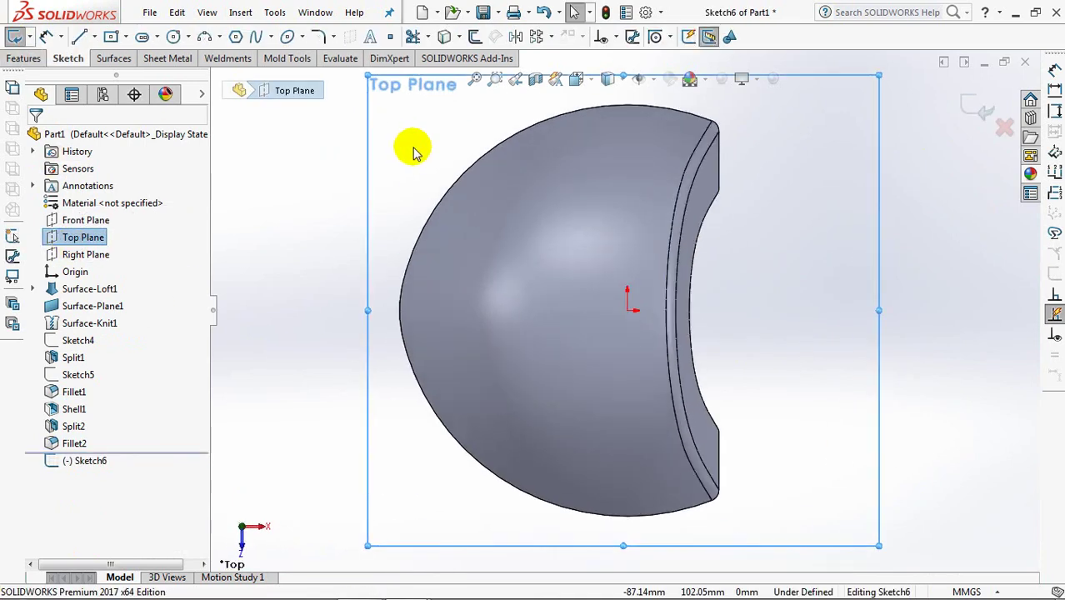
left_click(94, 37)
left_click(127, 73)
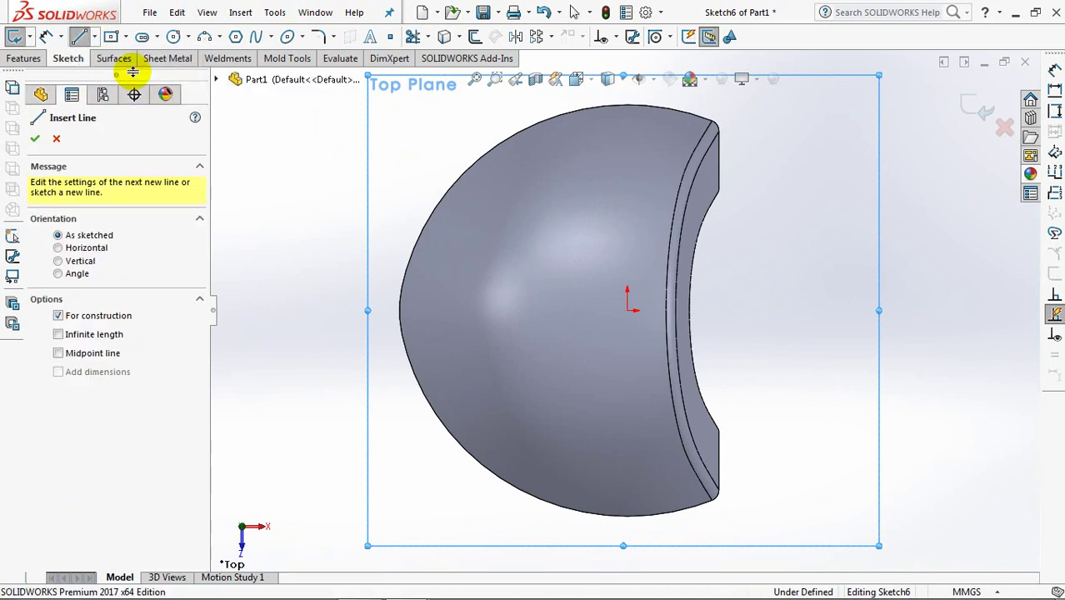
left_click(626, 310)
left_click(401, 311)
right_click(404, 315)
left_click(424, 320)
Draw a construction centre rectangle on the centreline
left_click(111, 36)
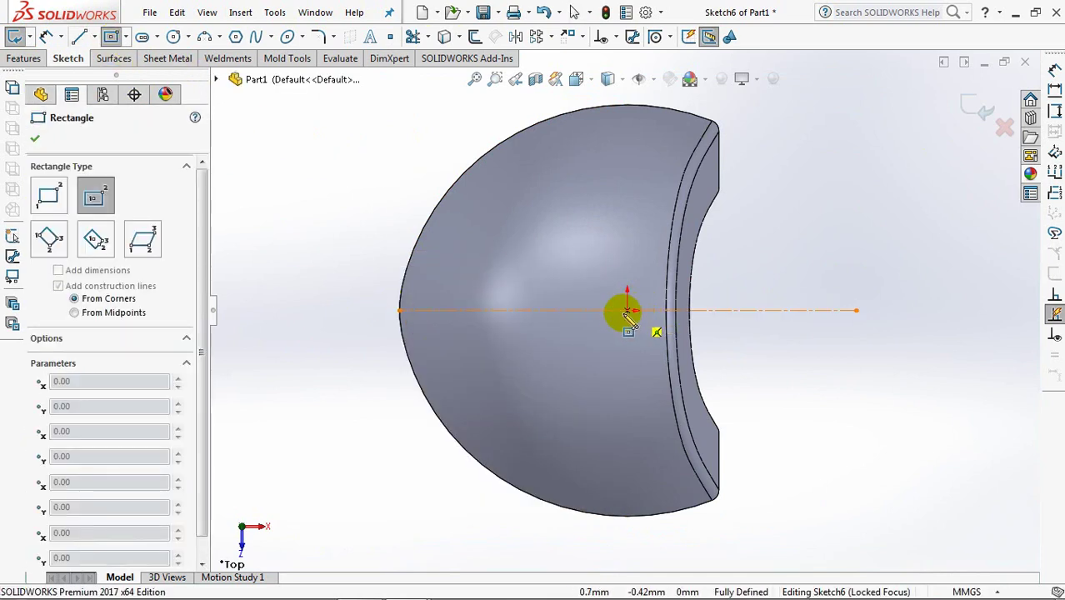
left_click_drag(583, 312, 628, 290)
left_click(648, 165)
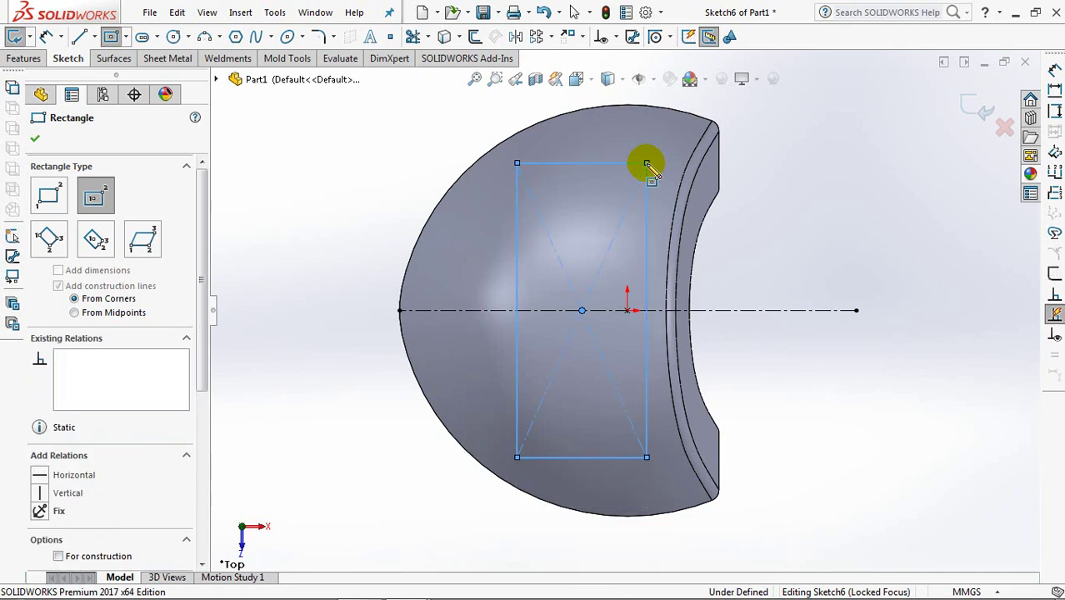
left_click(34, 142)
Dimension the rectangle's right edge 6 from the origin
left_click(43, 35)
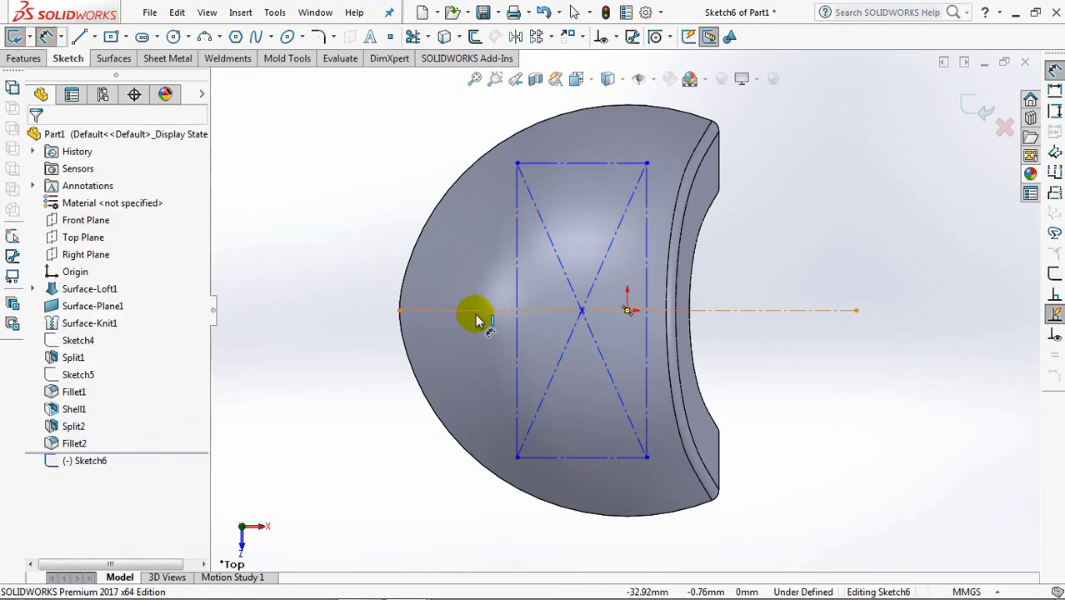
left_click(627, 310)
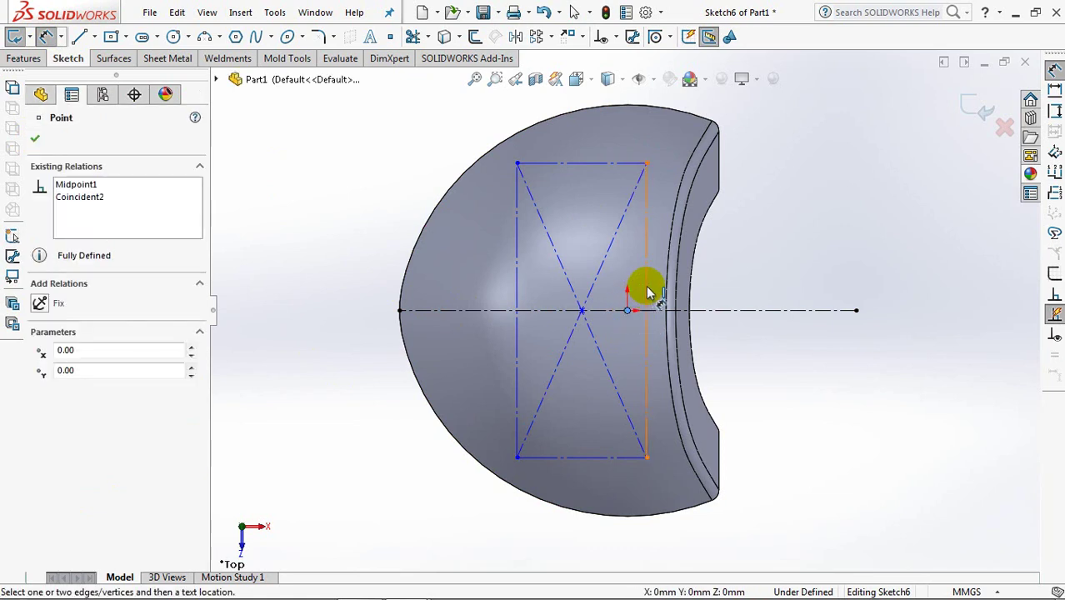
left_click(647, 280)
left_click(751, 271)
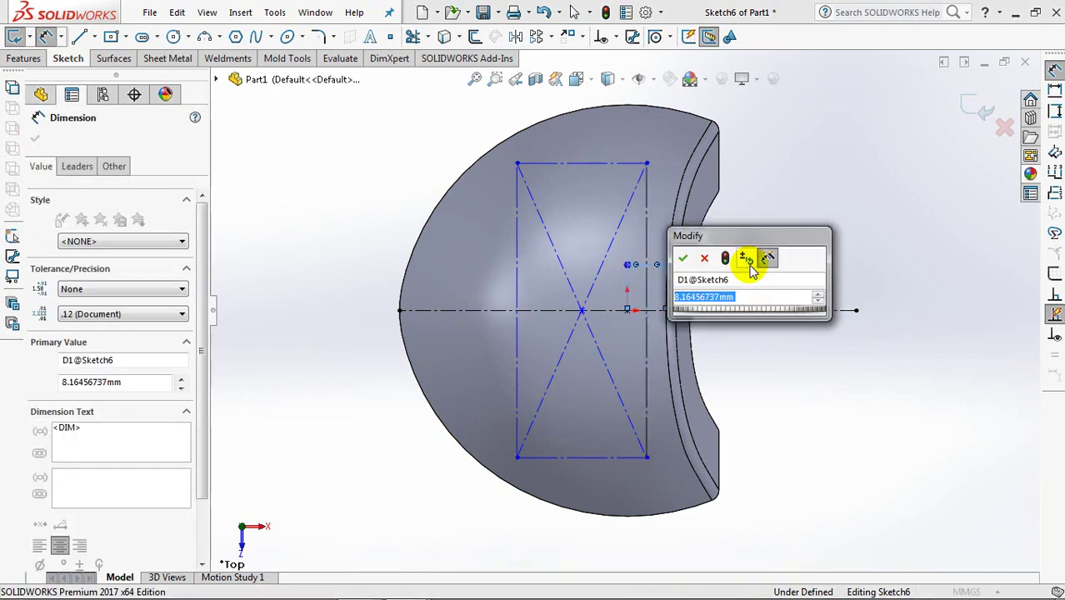
type("6")
left_click(683, 259)
key("Escape")
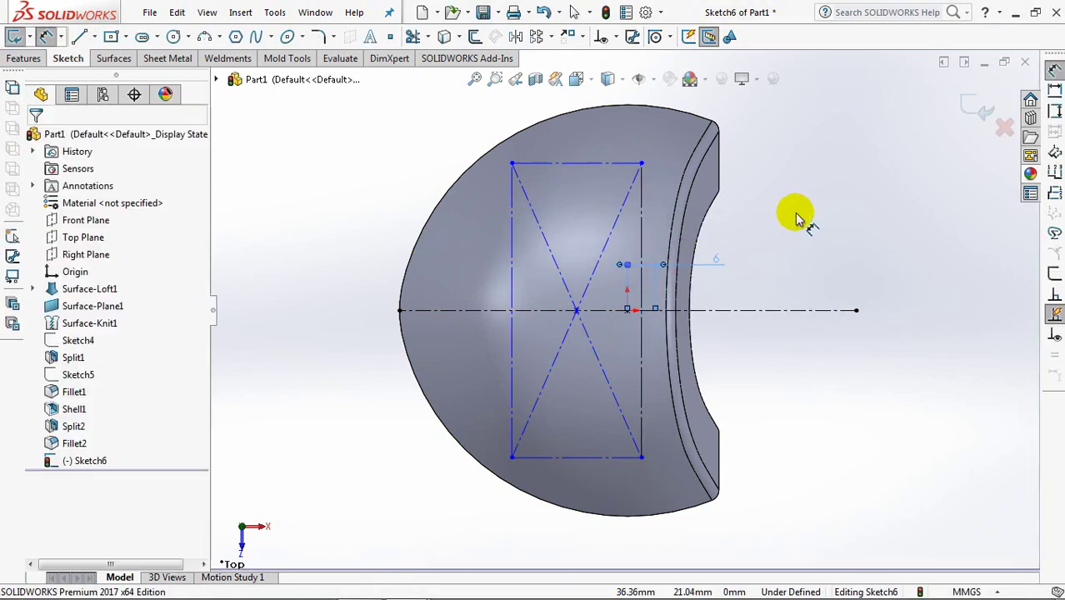
Dimension the rectangle 22 wide and 33 high
left_click(606, 163)
left_click(608, 148)
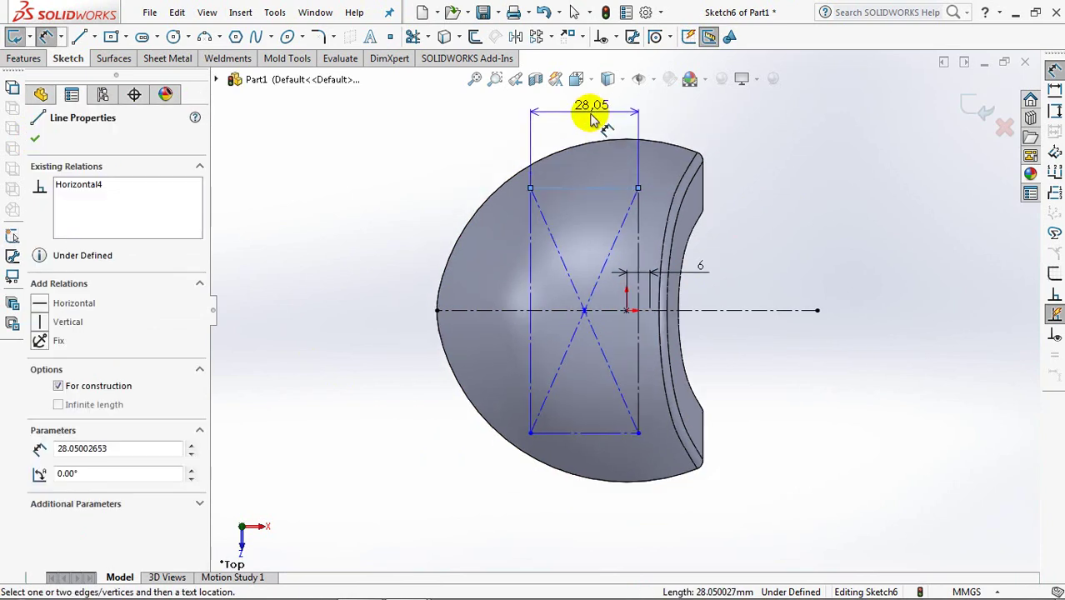
left_click(614, 124)
type("22")
key("Return")
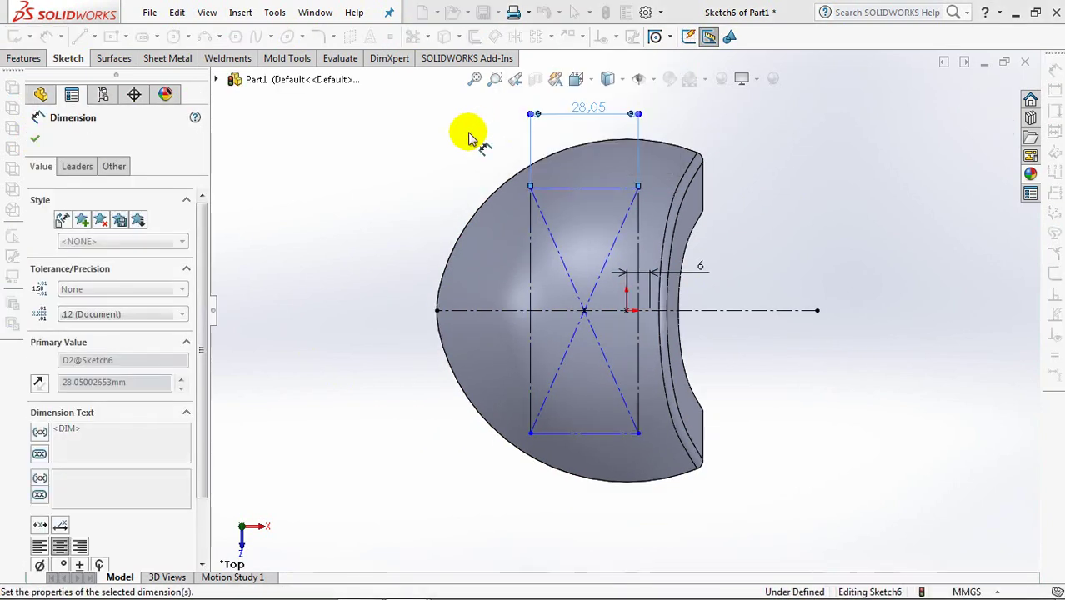
key("Escape")
left_click(554, 271)
left_click(391, 309)
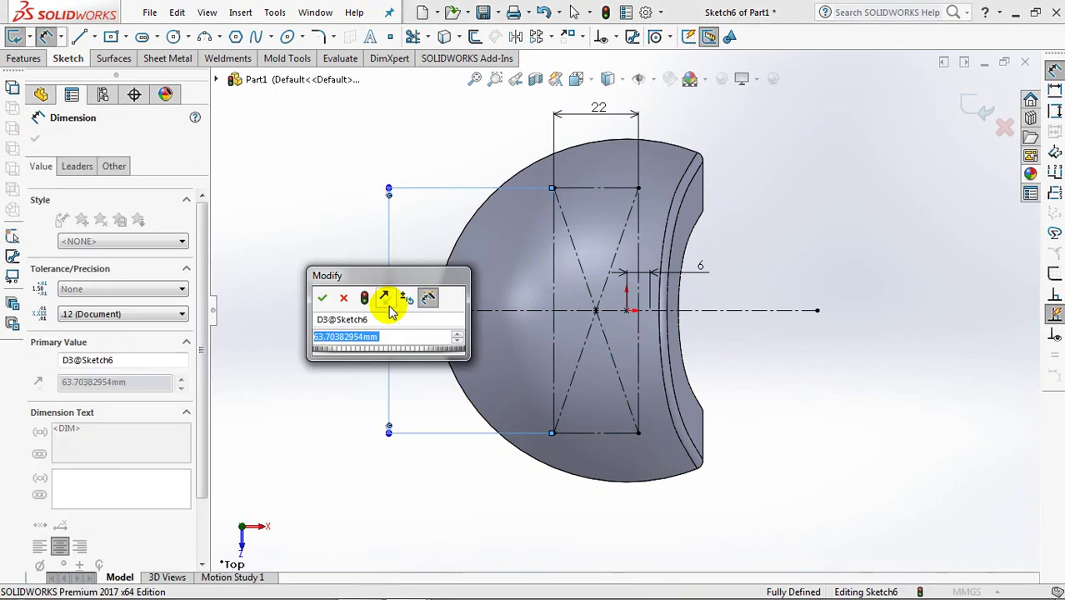
left_click(322, 300)
left_click(321, 302)
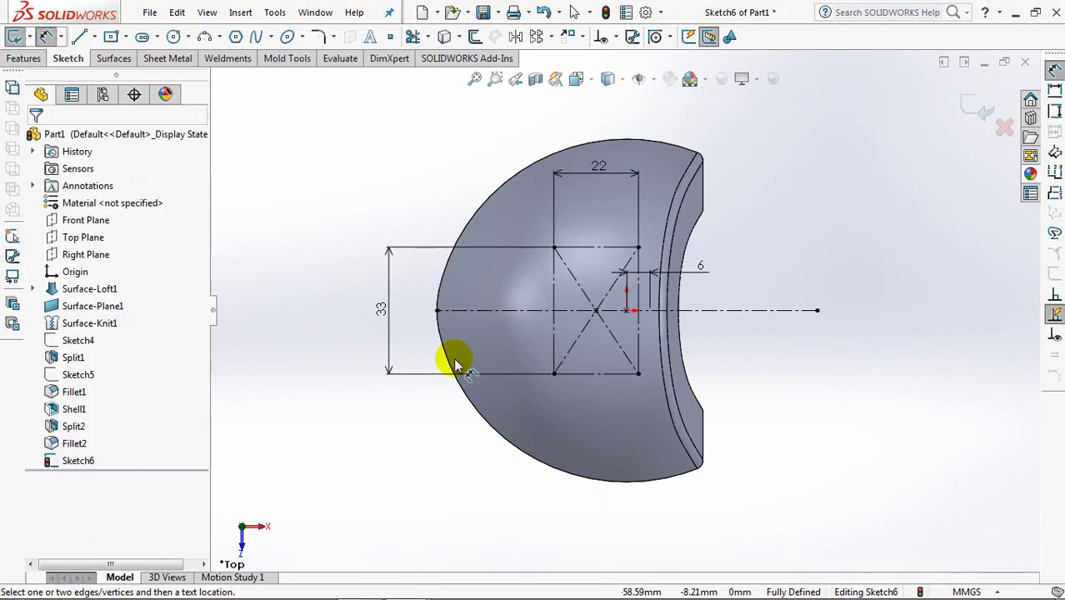
scroll(676, 293, "down", 3)
scroll(677, 294, "down", 2)
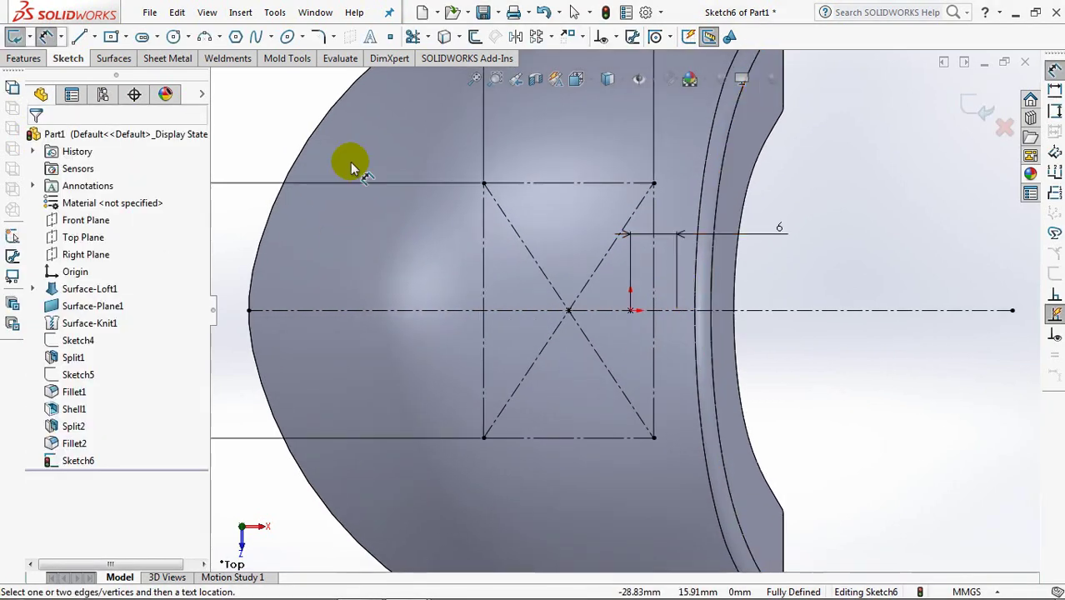
Place Ø3 circles on all four rectangle corners and exit Sketch6
left_click(174, 35)
left_click(484, 182)
type("3")
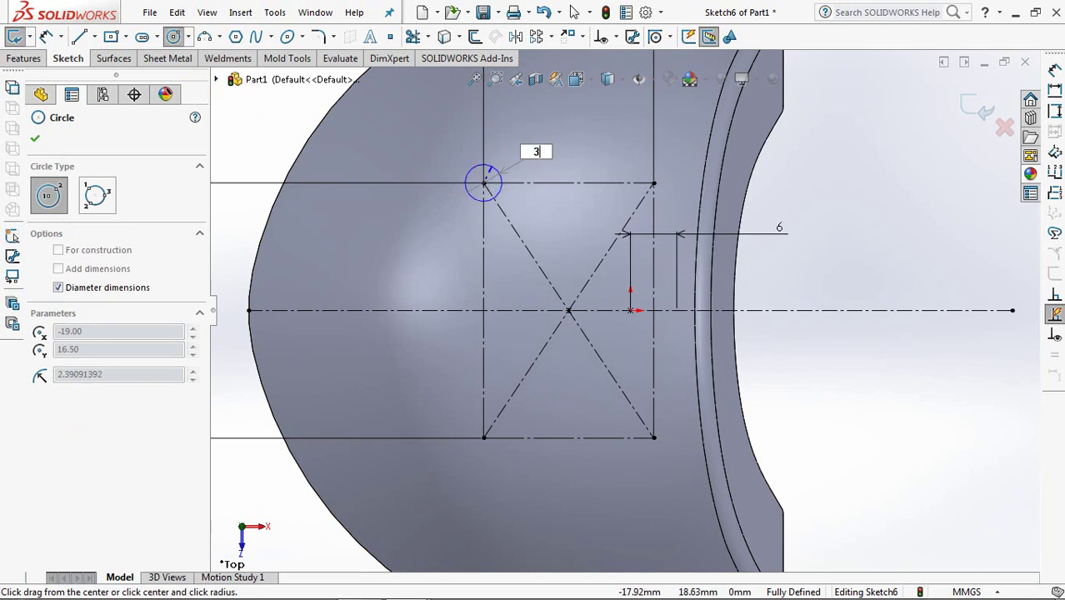
key("Return")
left_click(654, 183)
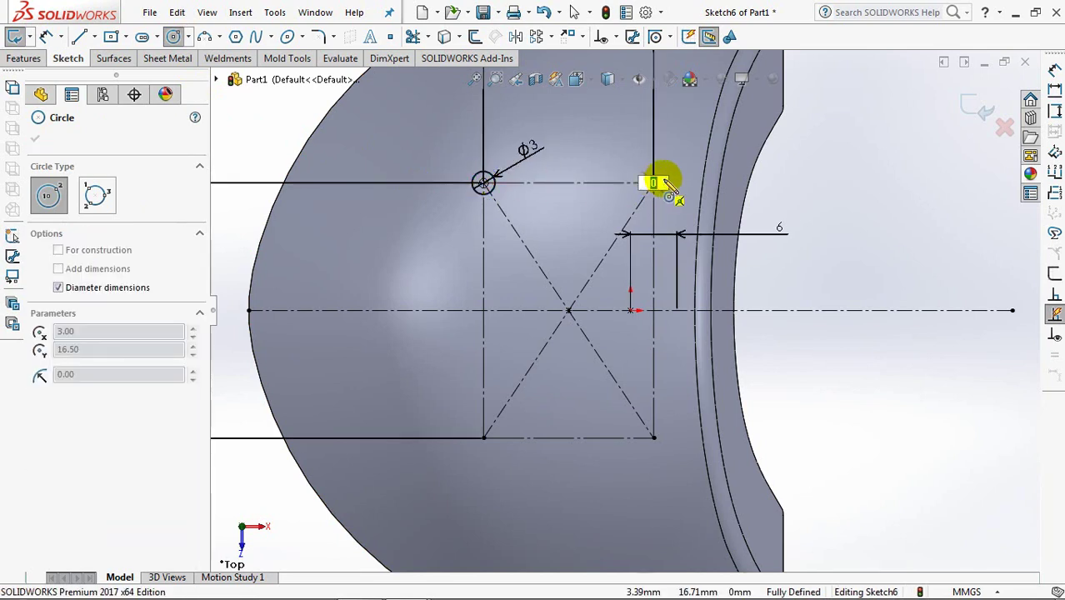
key("Return")
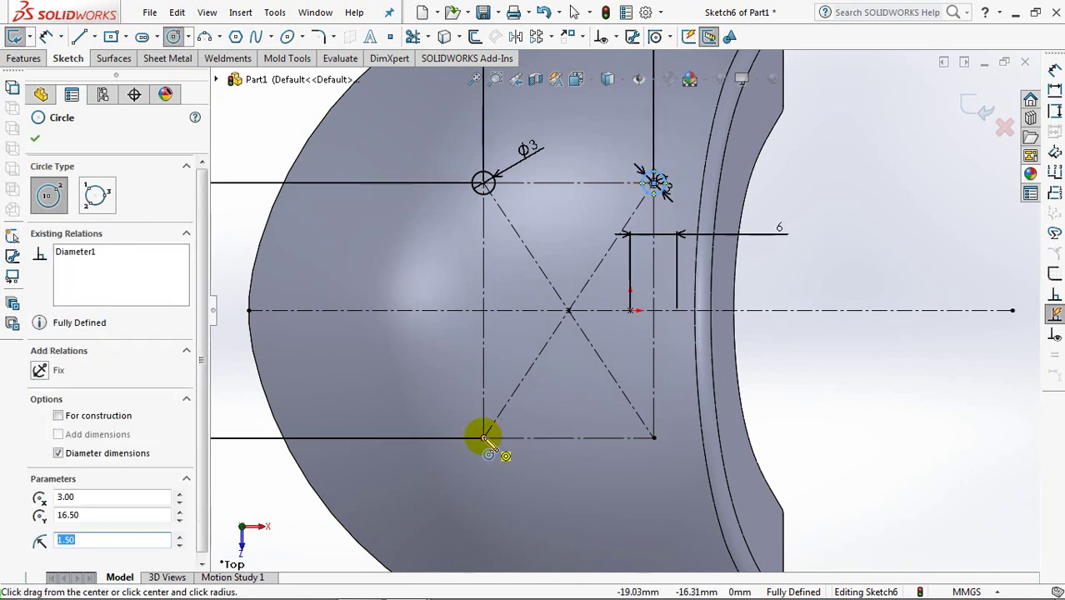
left_click(483, 438)
key("Return")
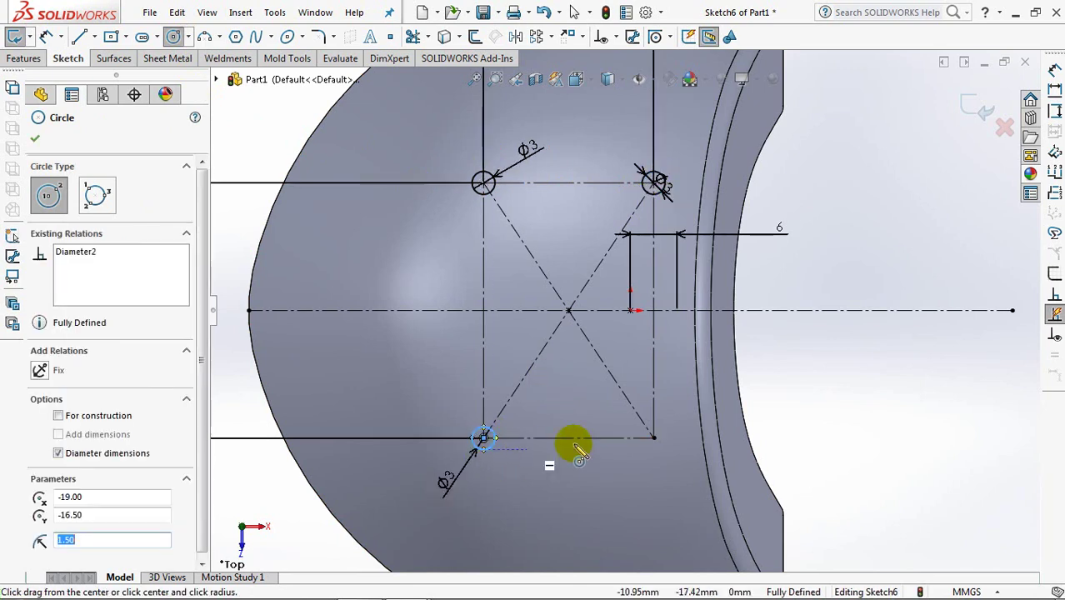
left_click(654, 437)
key("Return")
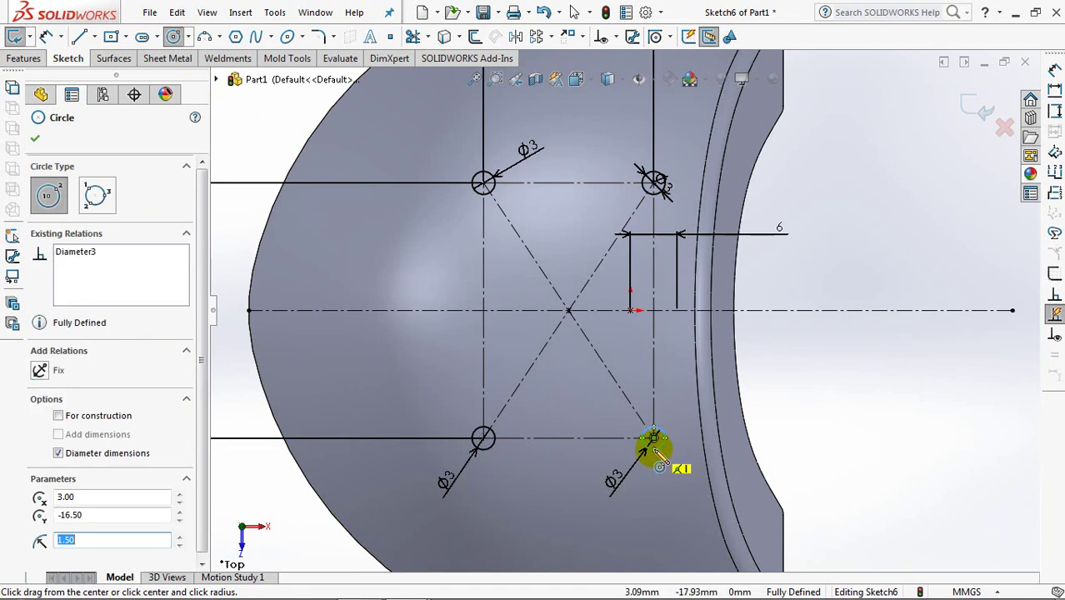
left_click(37, 138)
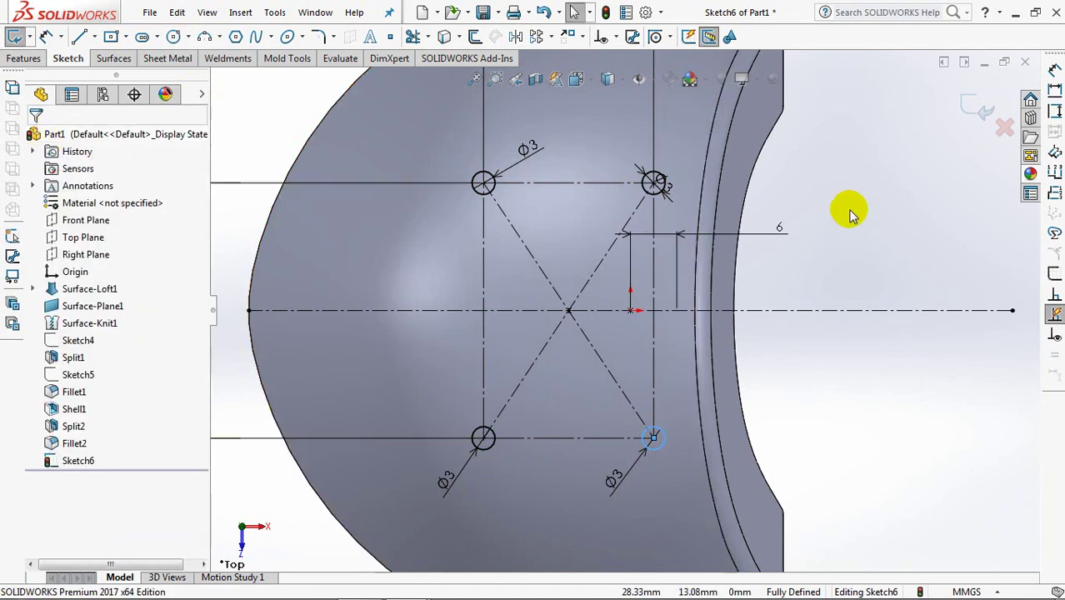
key("ctrl+7")
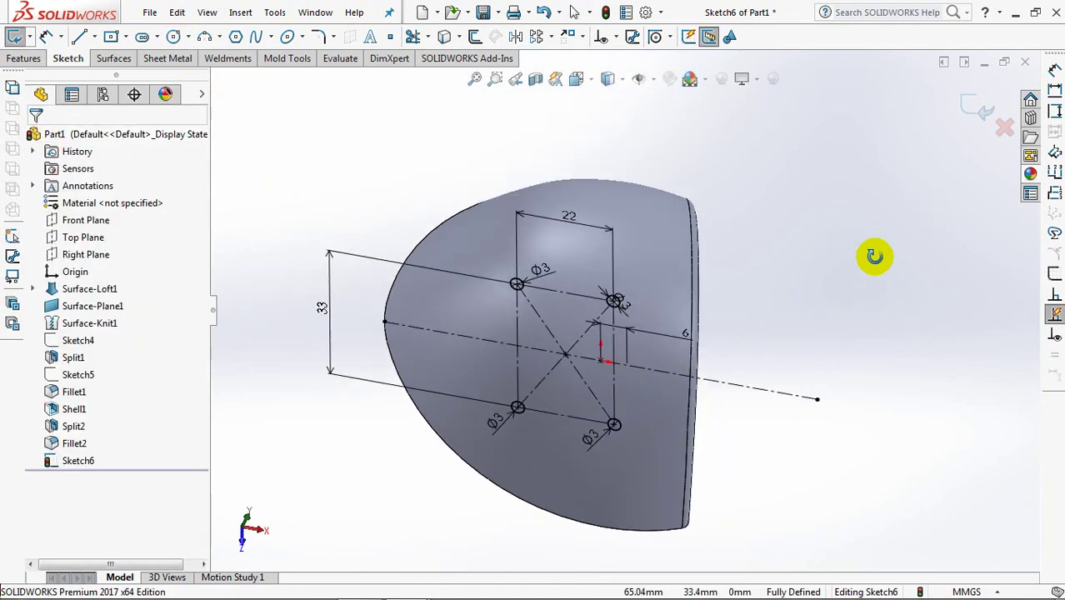
left_click(972, 113)
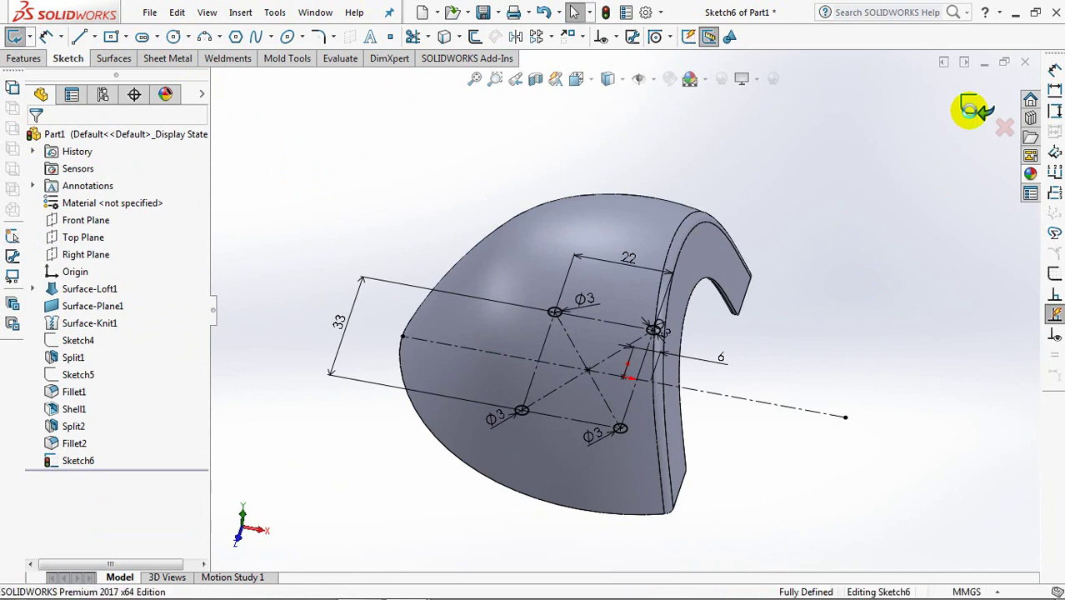
Extrude the circles from a 44 mm offset, reversed, up to the dome body with 5° draft
left_click(83, 185)
left_click(84, 230)
type("44")
key("Return")
left_click(38, 259)
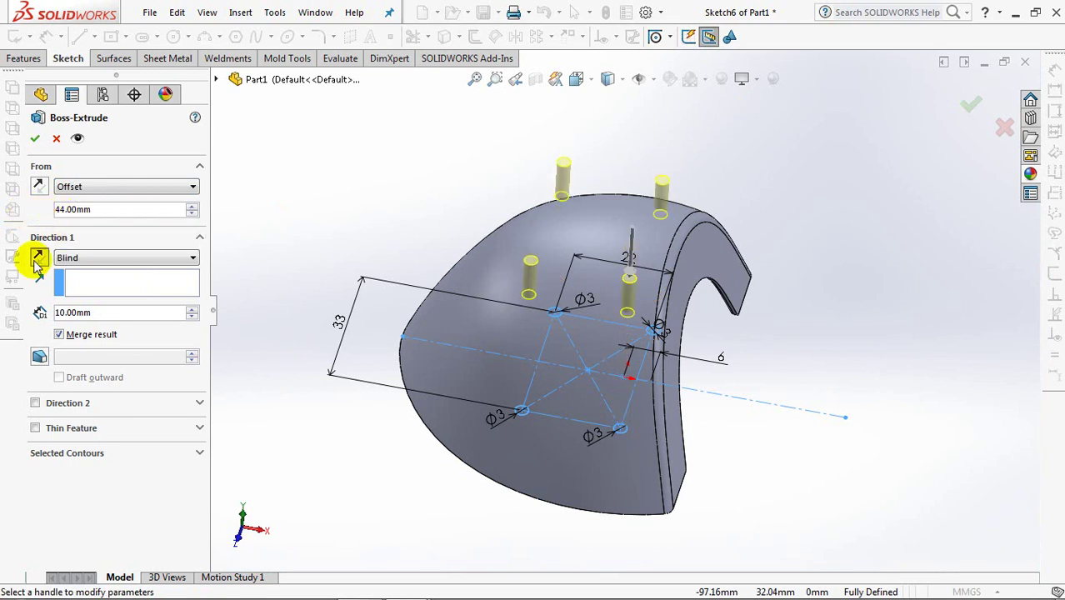
left_click(153, 258)
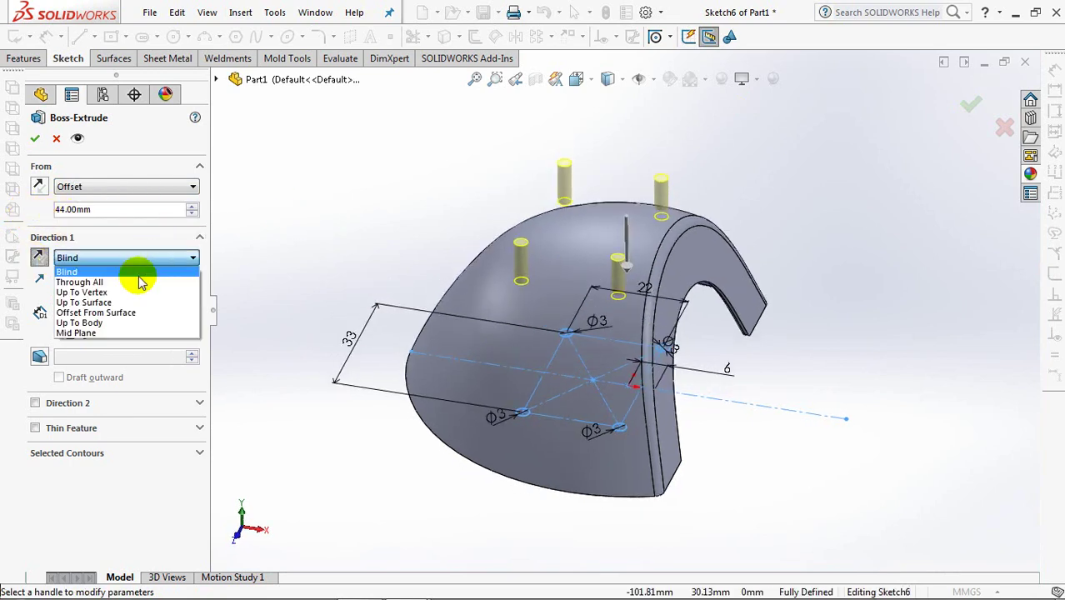
left_click(109, 322)
left_click(536, 264)
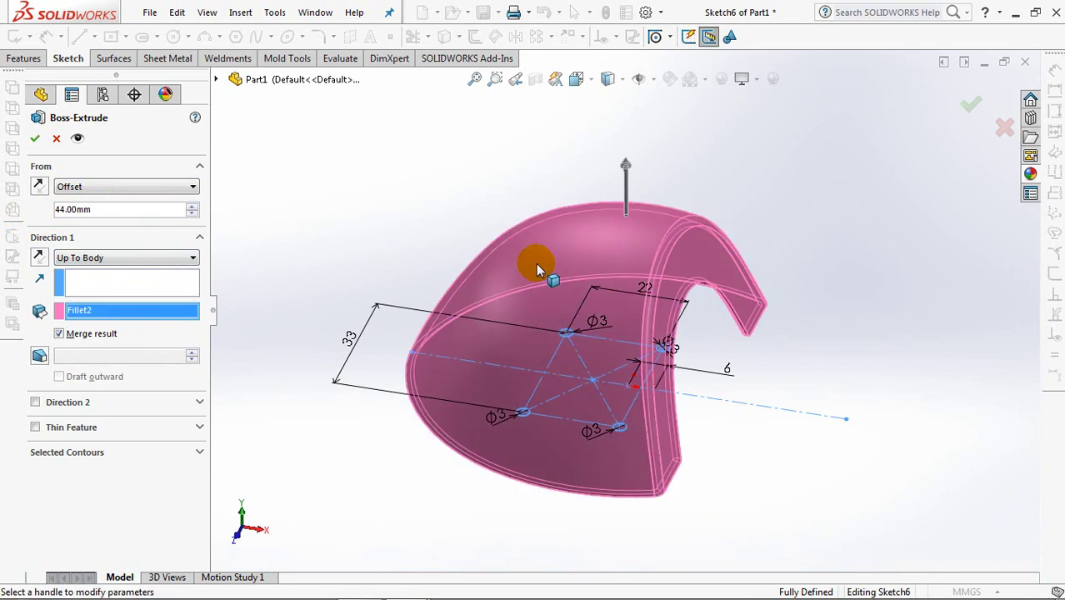
left_click(38, 259)
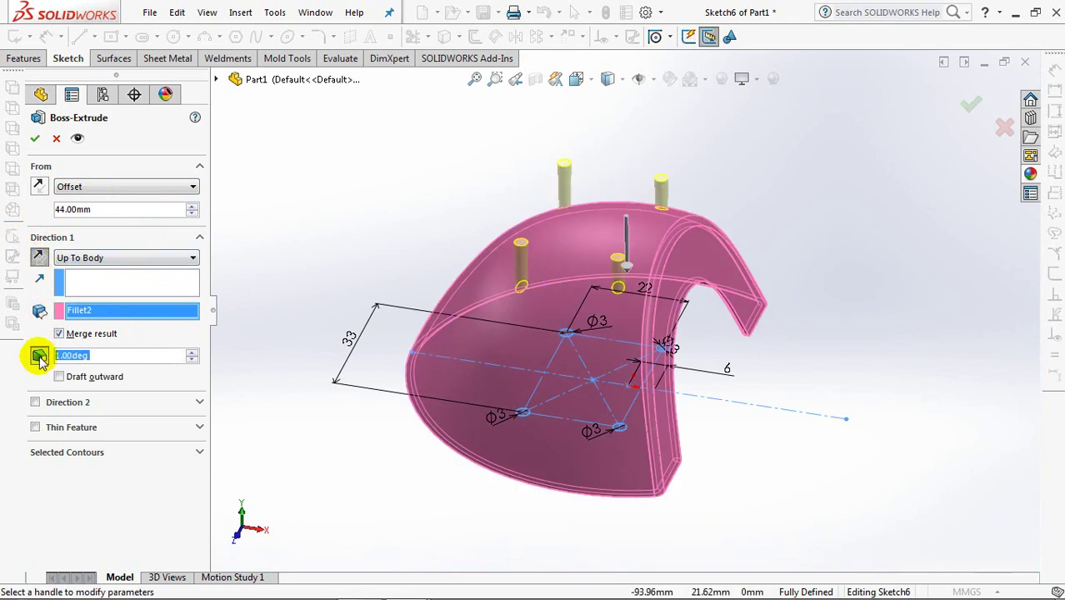
type("5")
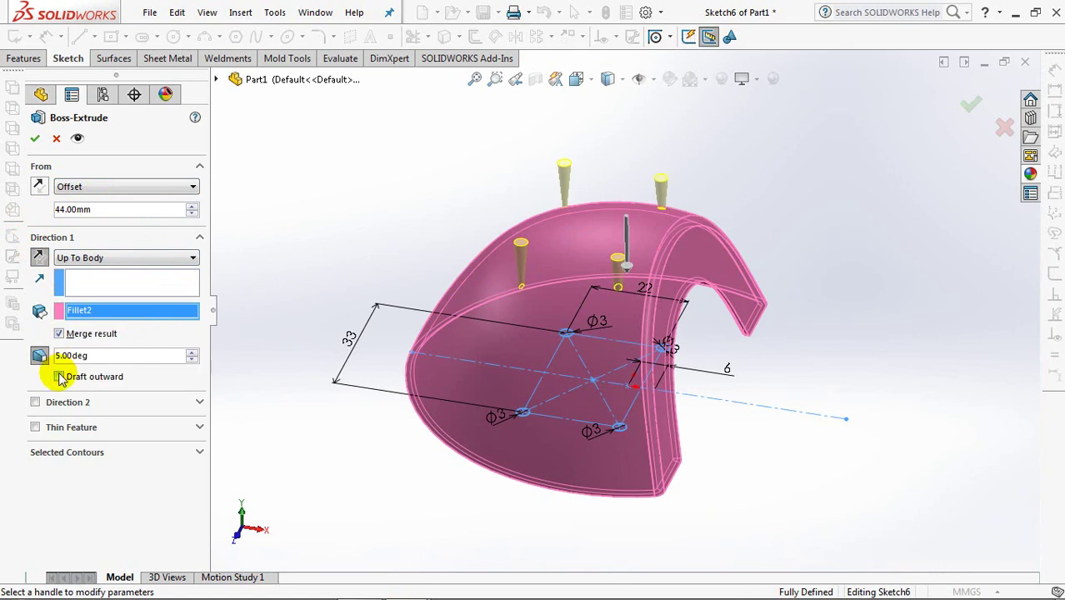
left_click(33, 140)
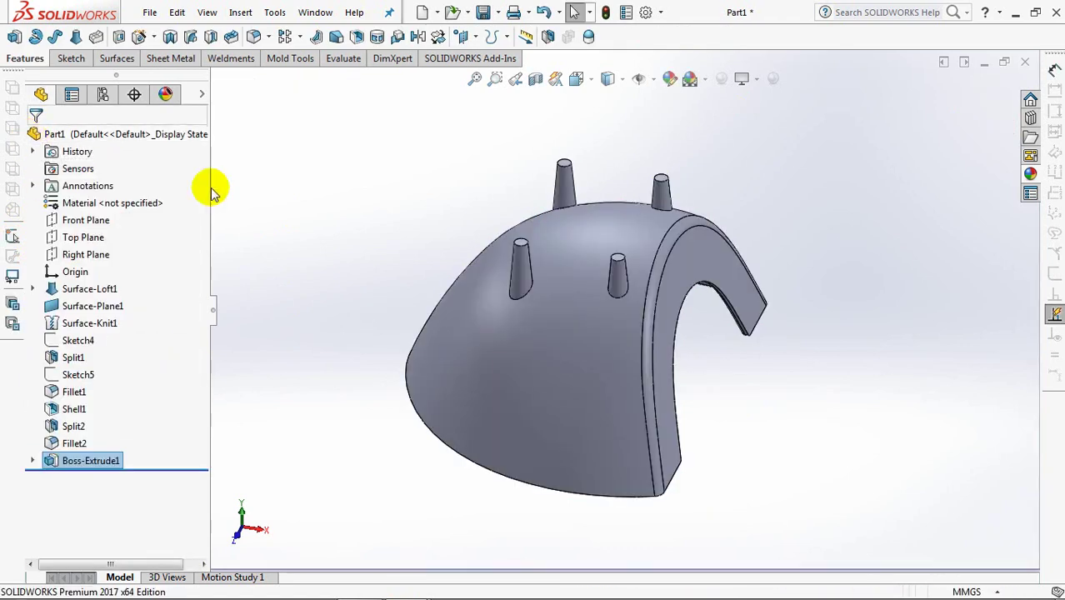
Fillet the top and base edges of all four pins at 1 mm
middle_click_drag(421, 192, 421, 207)
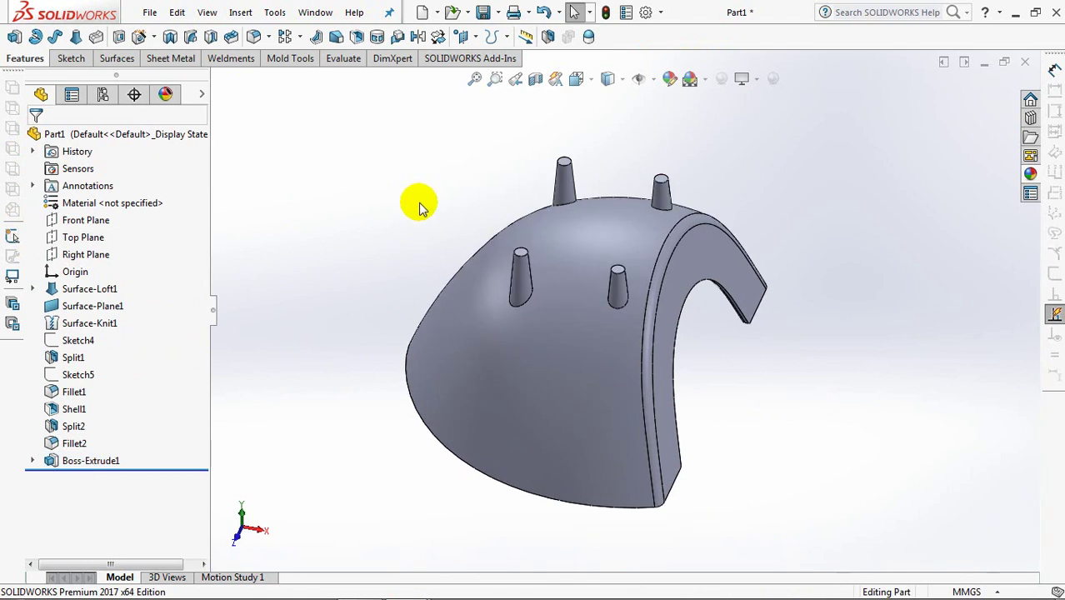
left_click(253, 36)
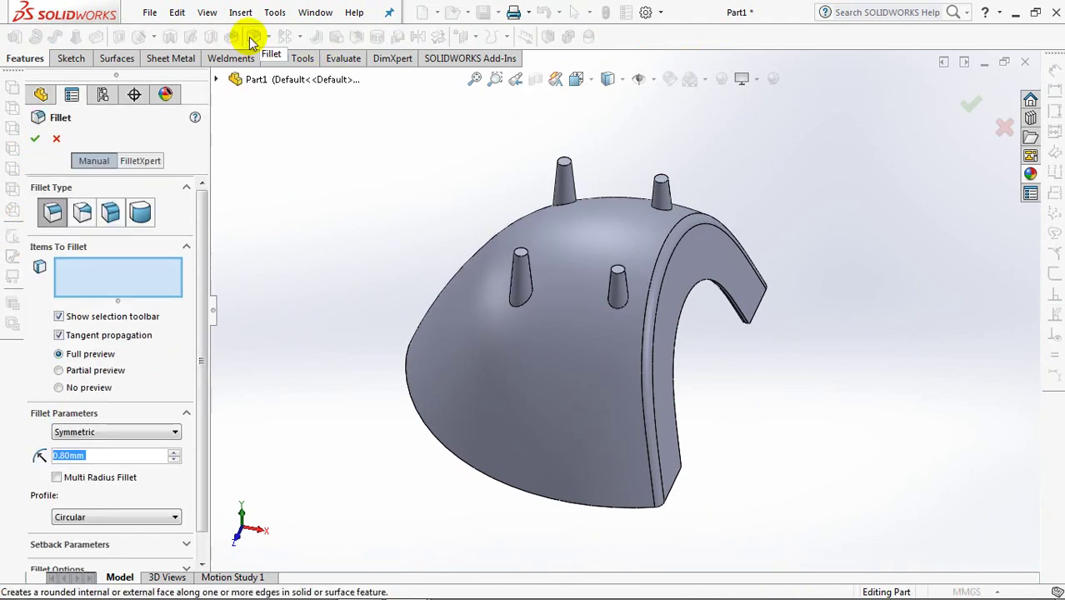
type("1")
key("Tab")
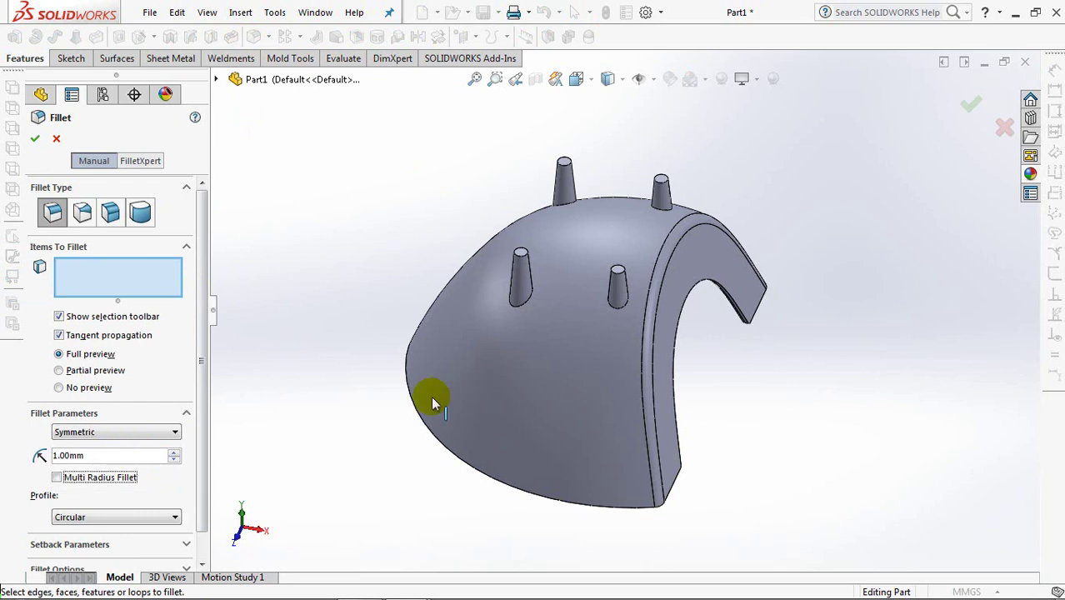
mouse_move(570, 278)
middle_mouse_down()
mouse_move(583, 231)
mouse_move(547, 278)
mouse_move(571, 274)
mouse_move(572, 210)
mouse_move(583, 257)
mouse_move(503, 322)
middle_mouse_up()
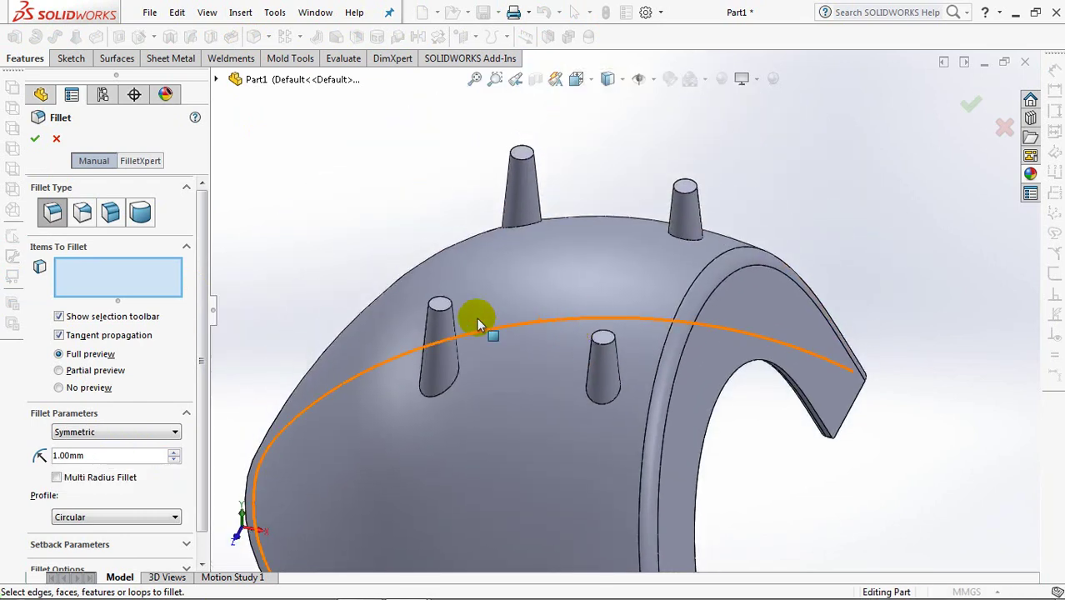
left_click(440, 305)
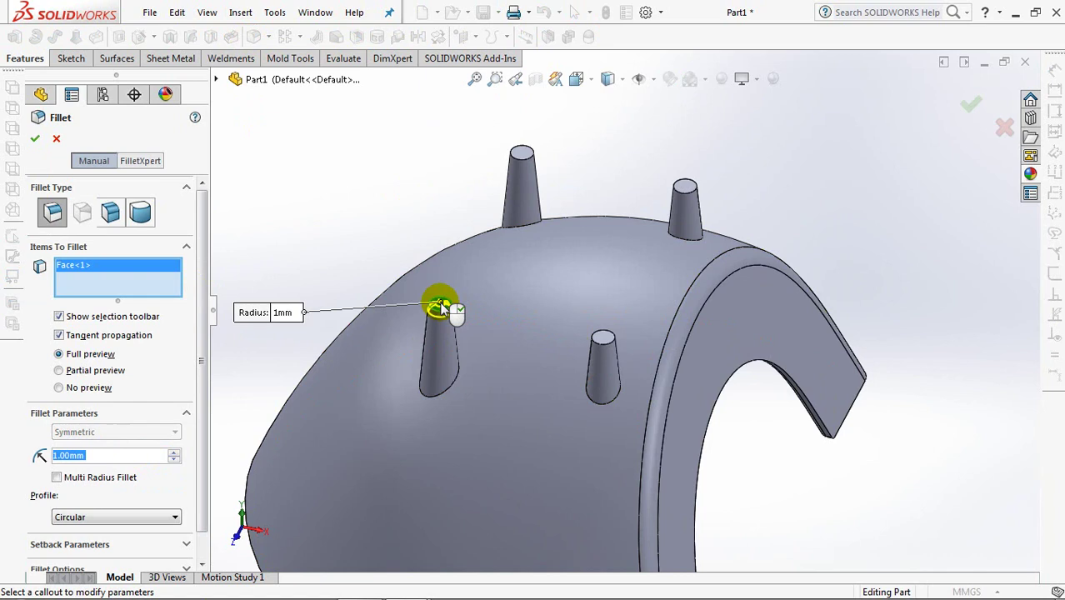
left_click(521, 153)
left_click(685, 187)
left_click(604, 340)
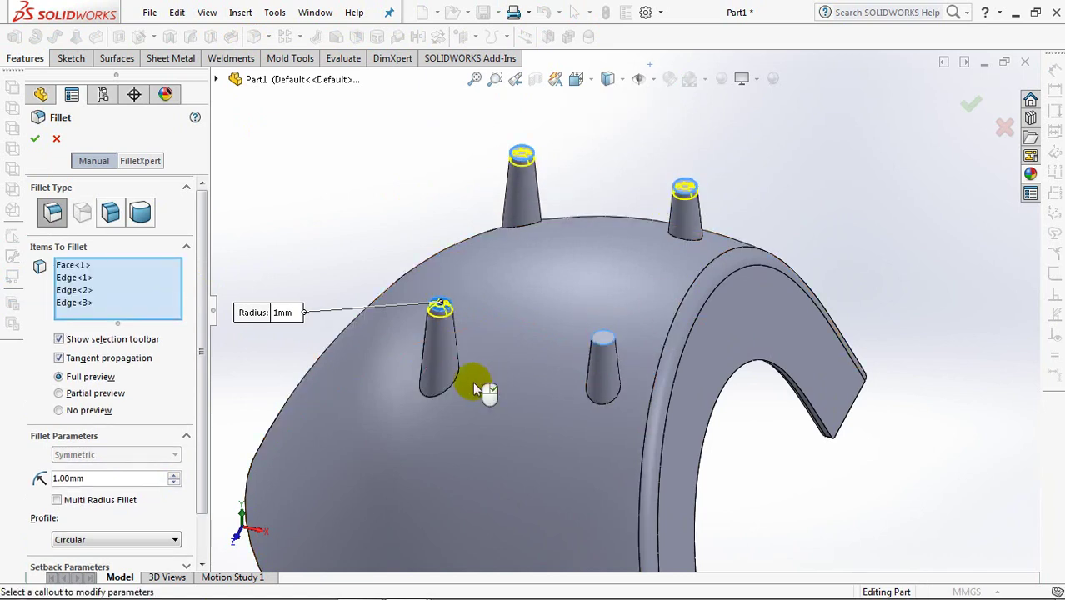
left_click(447, 386)
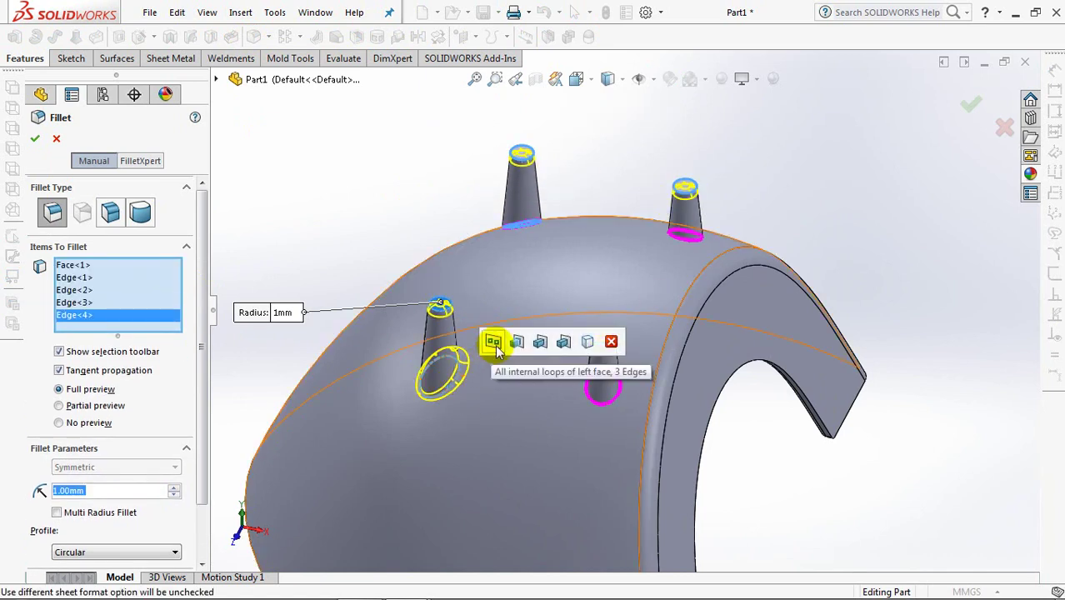
left_click(494, 343)
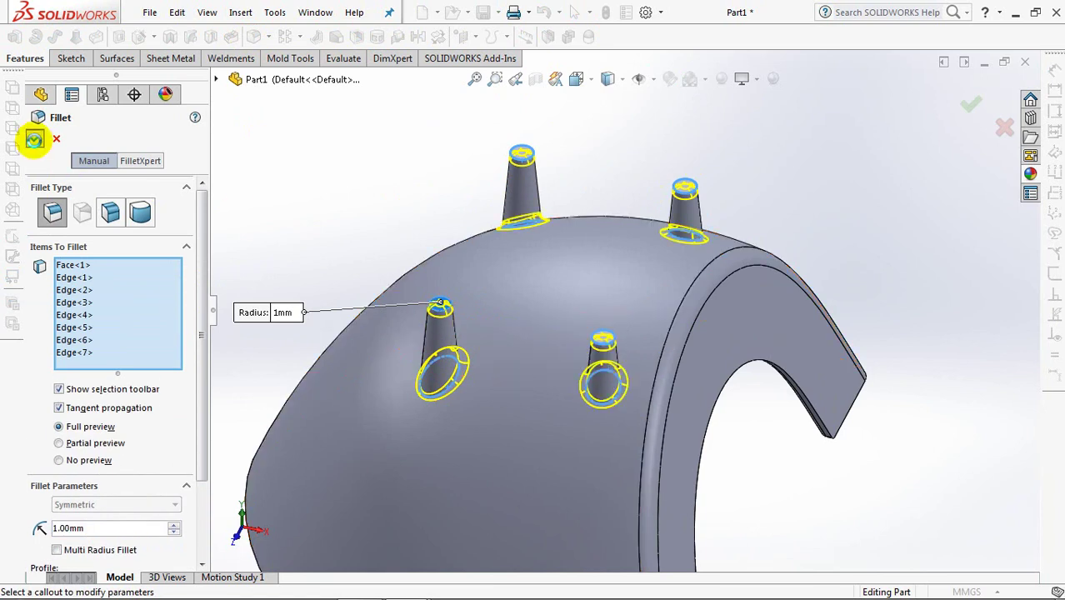
left_click(34, 140)
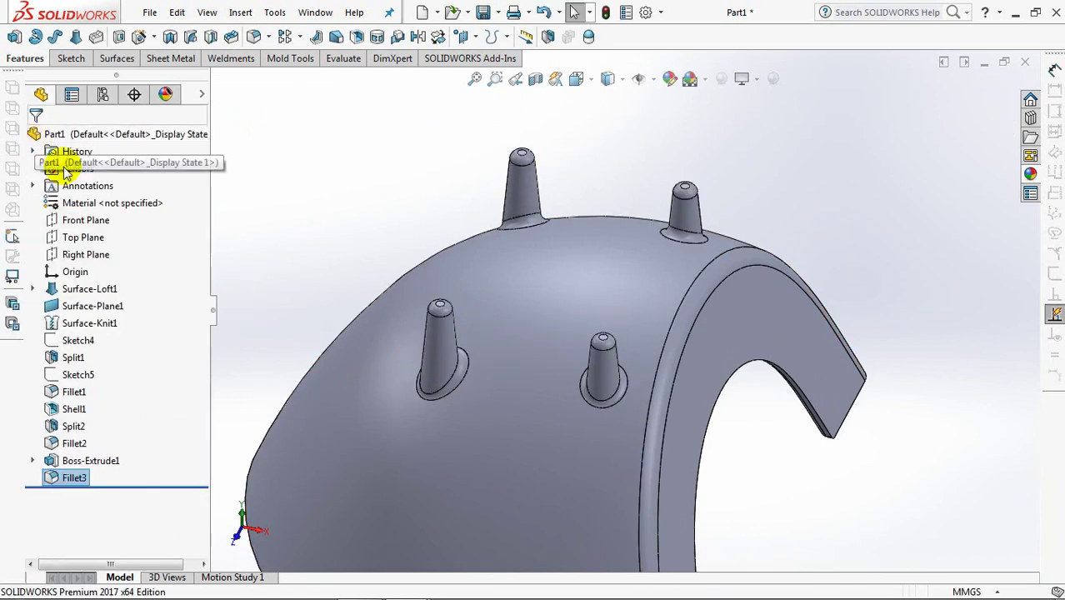
Inspect the hollow underside, select the Top Plane, and bring up the Mold Tools
scroll(361, 219, "up", 3)
mouse_move(374, 319)
middle_mouse_down()
mouse_move(441, 156)
mouse_move(384, 282)
middle_mouse_up()
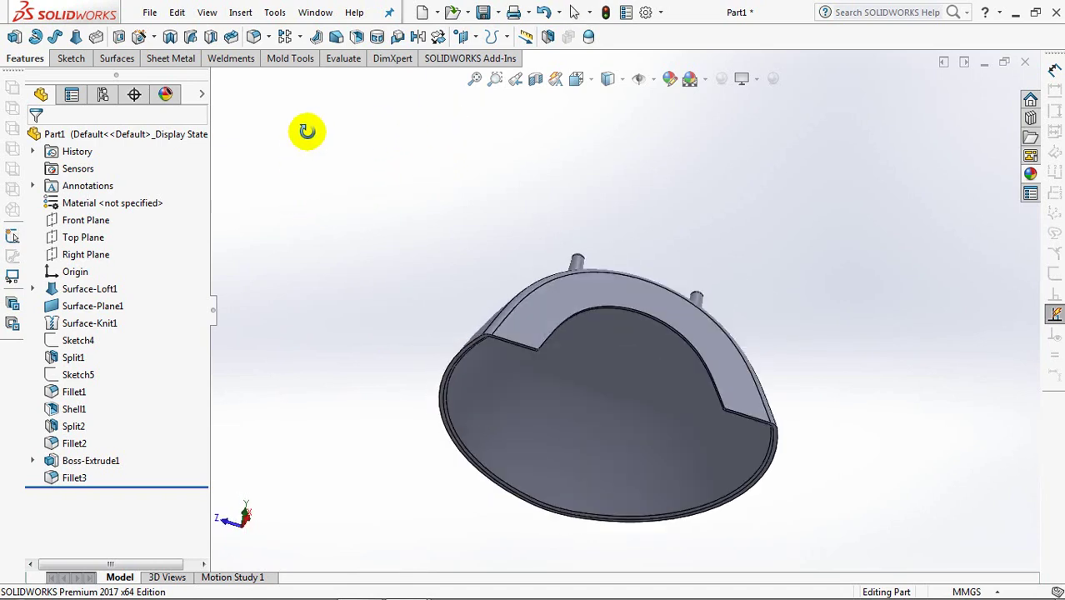
left_click(79, 237)
left_click(271, 63)
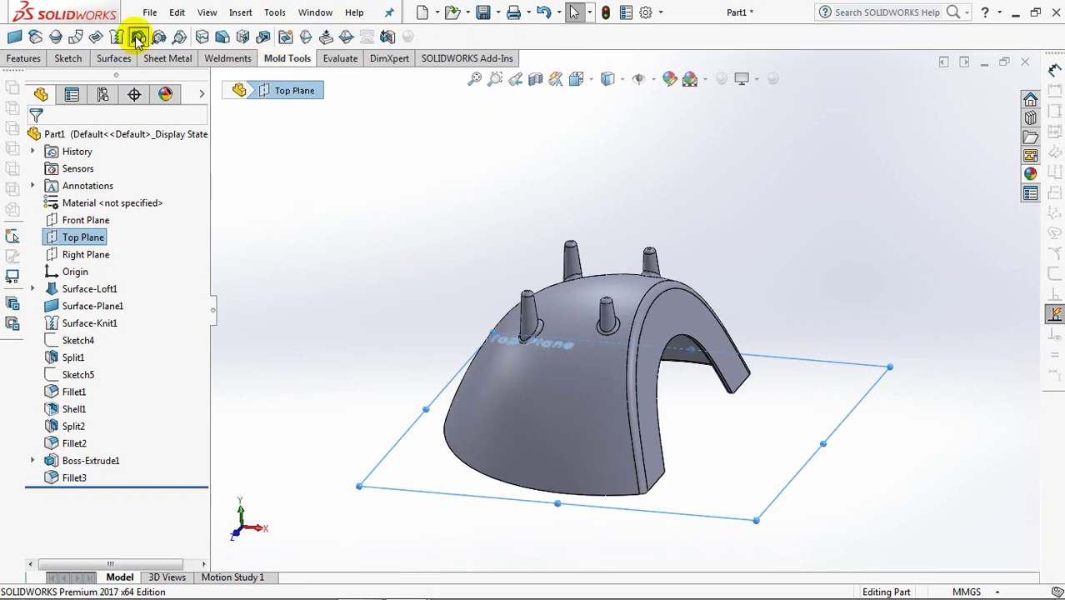
left_click(137, 38)
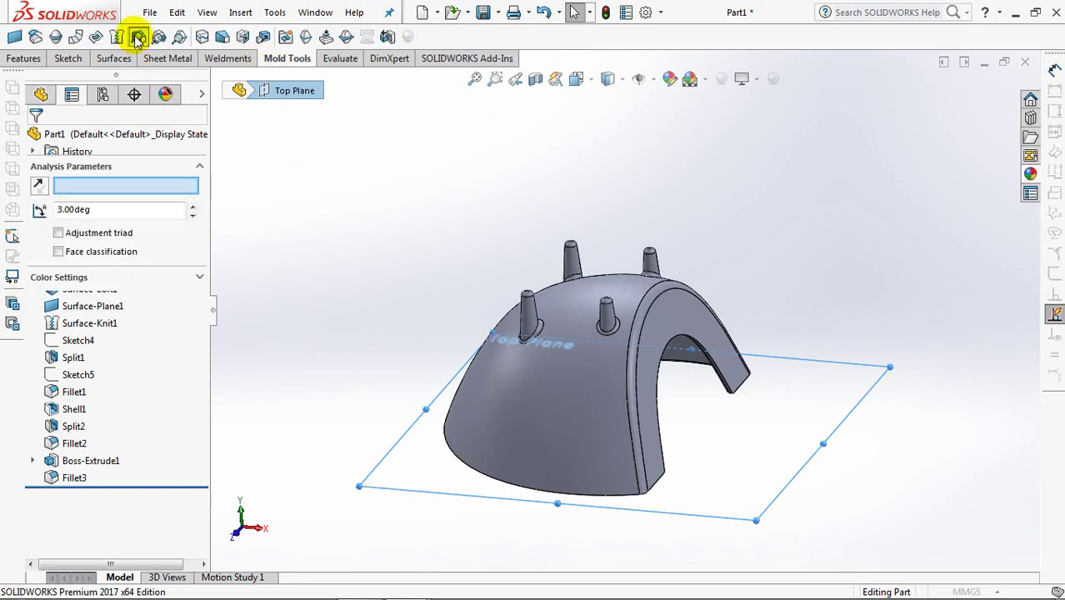
mouse_move(349, 372)
middle_mouse_down()
mouse_move(368, 321)
mouse_move(385, 178)
mouse_move(412, 167)
mouse_move(362, 70)
mouse_move(363, 245)
mouse_move(346, 353)
mouse_move(257, 317)
middle_mouse_up()
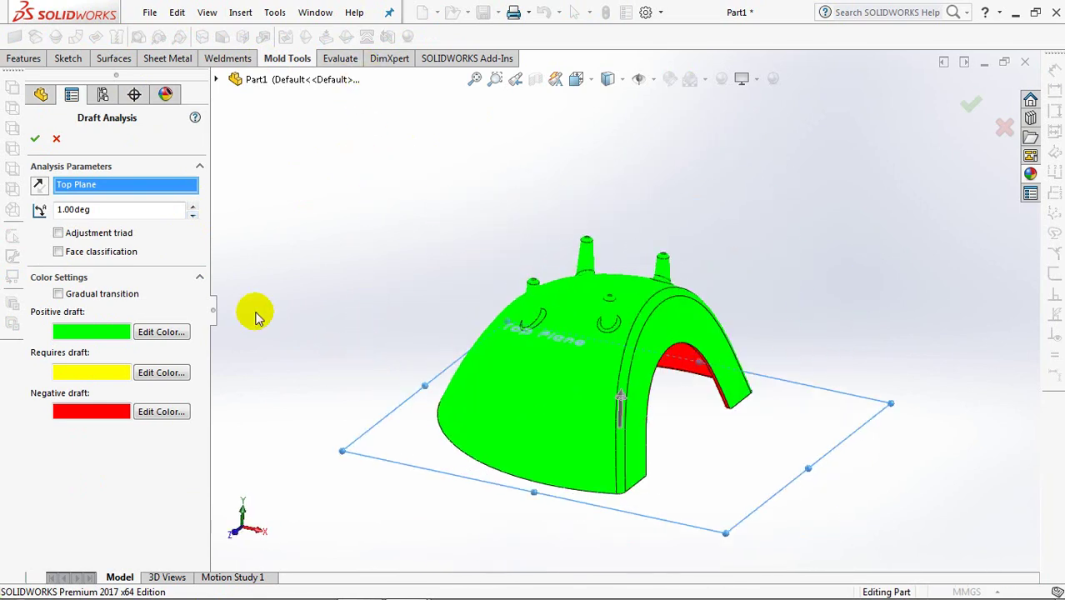
left_click(36, 140)
mouse_move(336, 207)
middle_mouse_down()
mouse_move(331, 218)
mouse_move(340, 180)
middle_mouse_up()
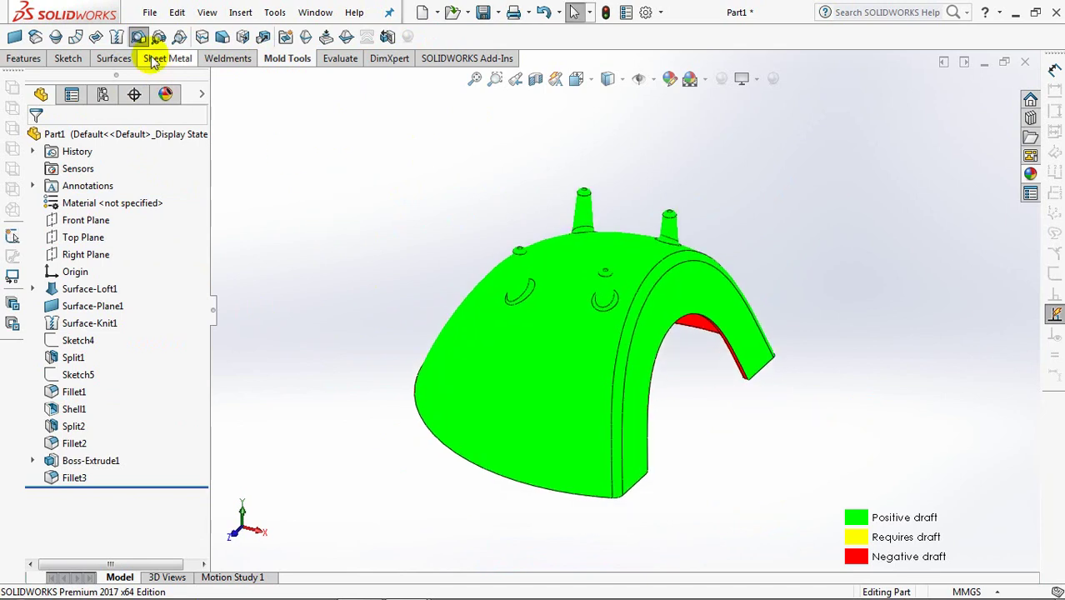
left_click(138, 36)
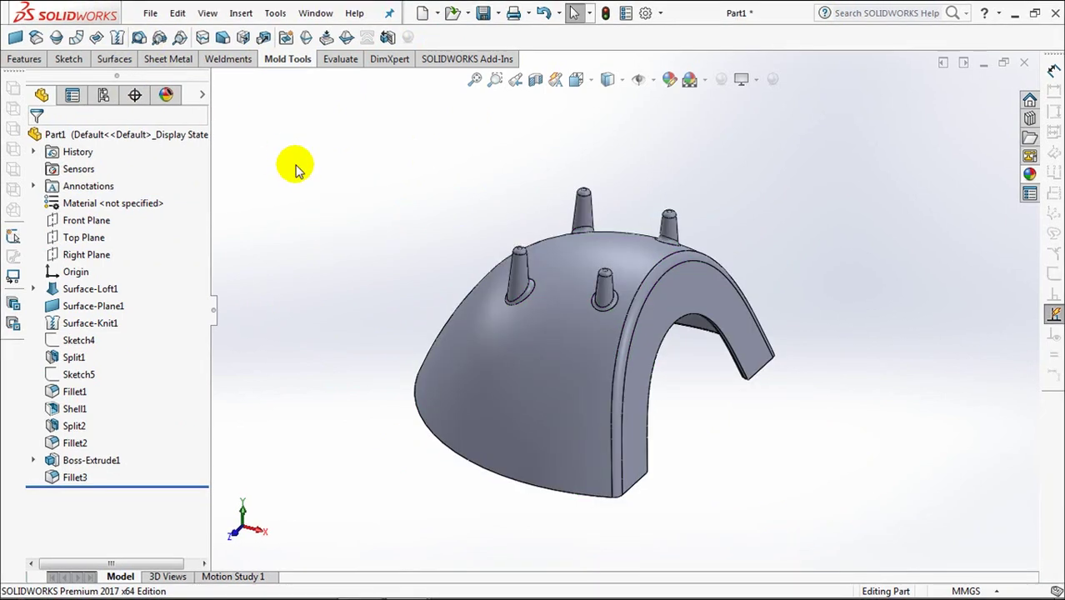